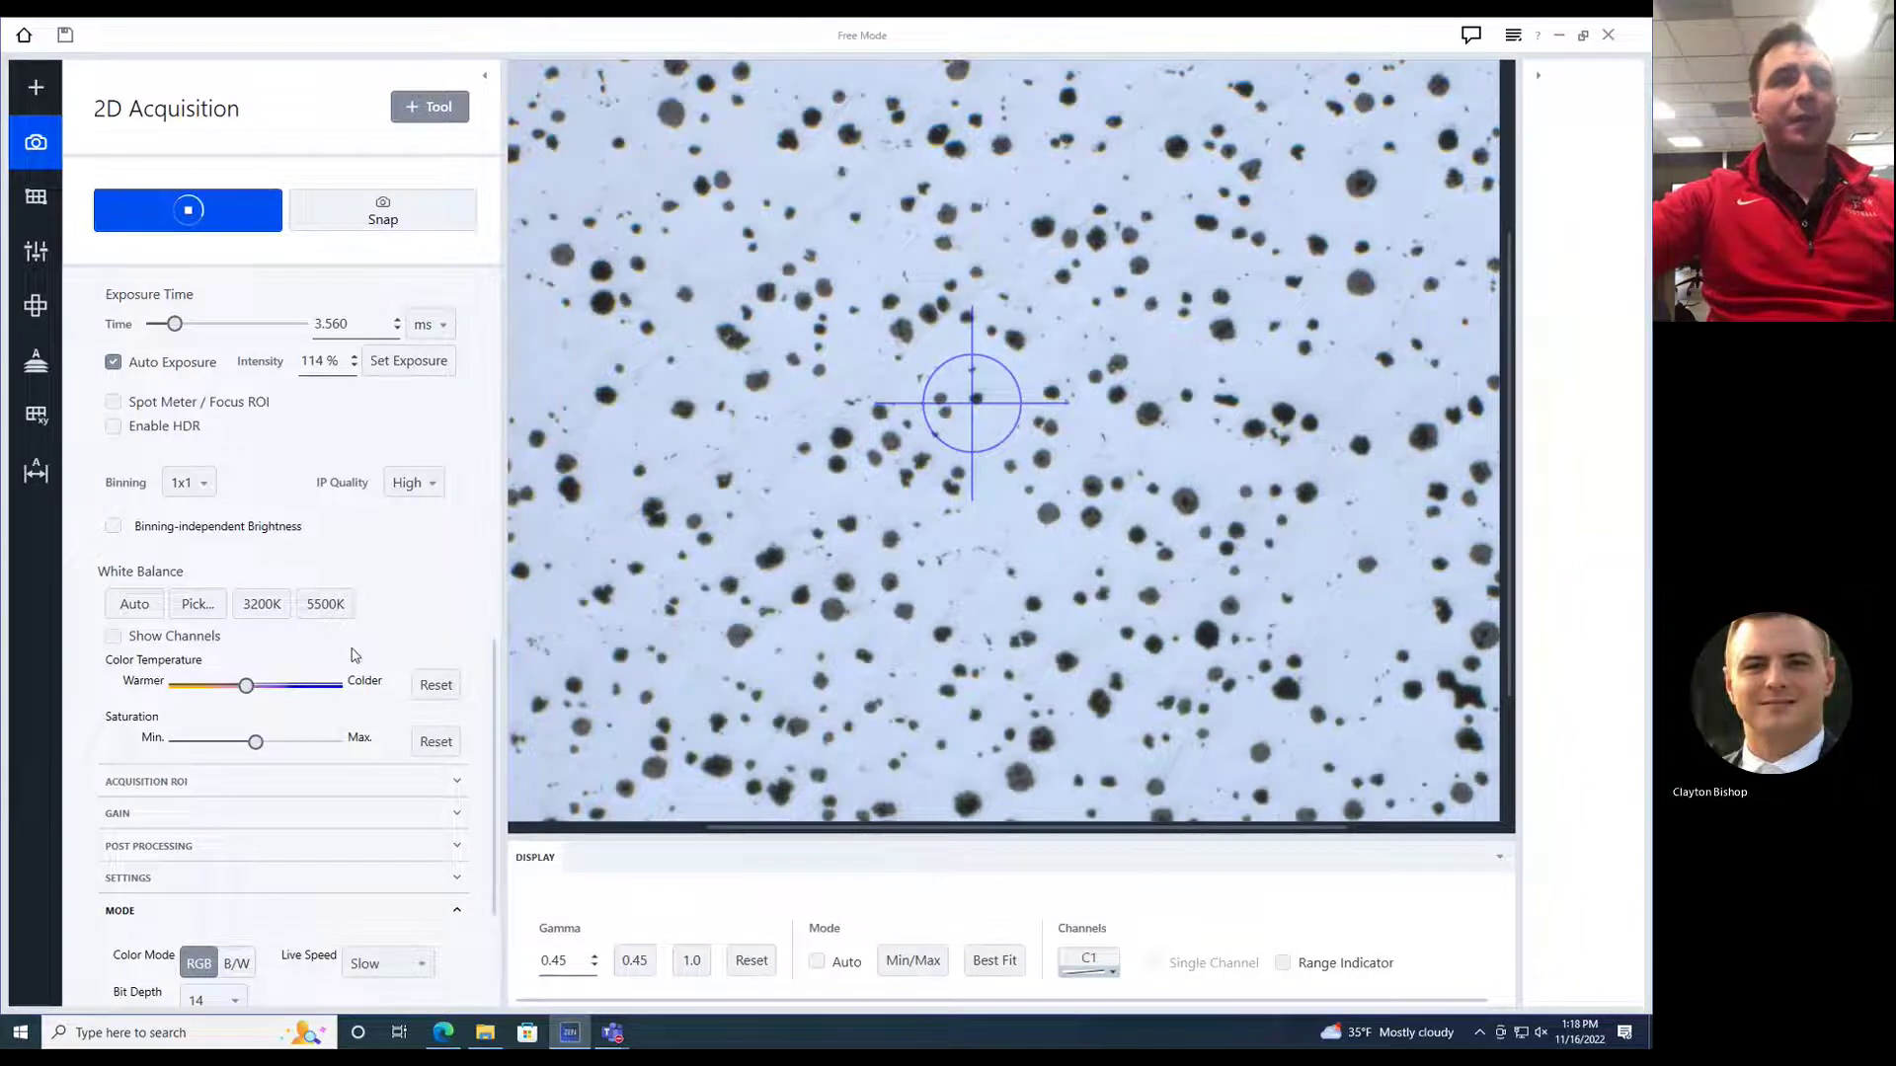
- Snap a black-and-white micrograph of the graphite nodule sample
click(237, 965)
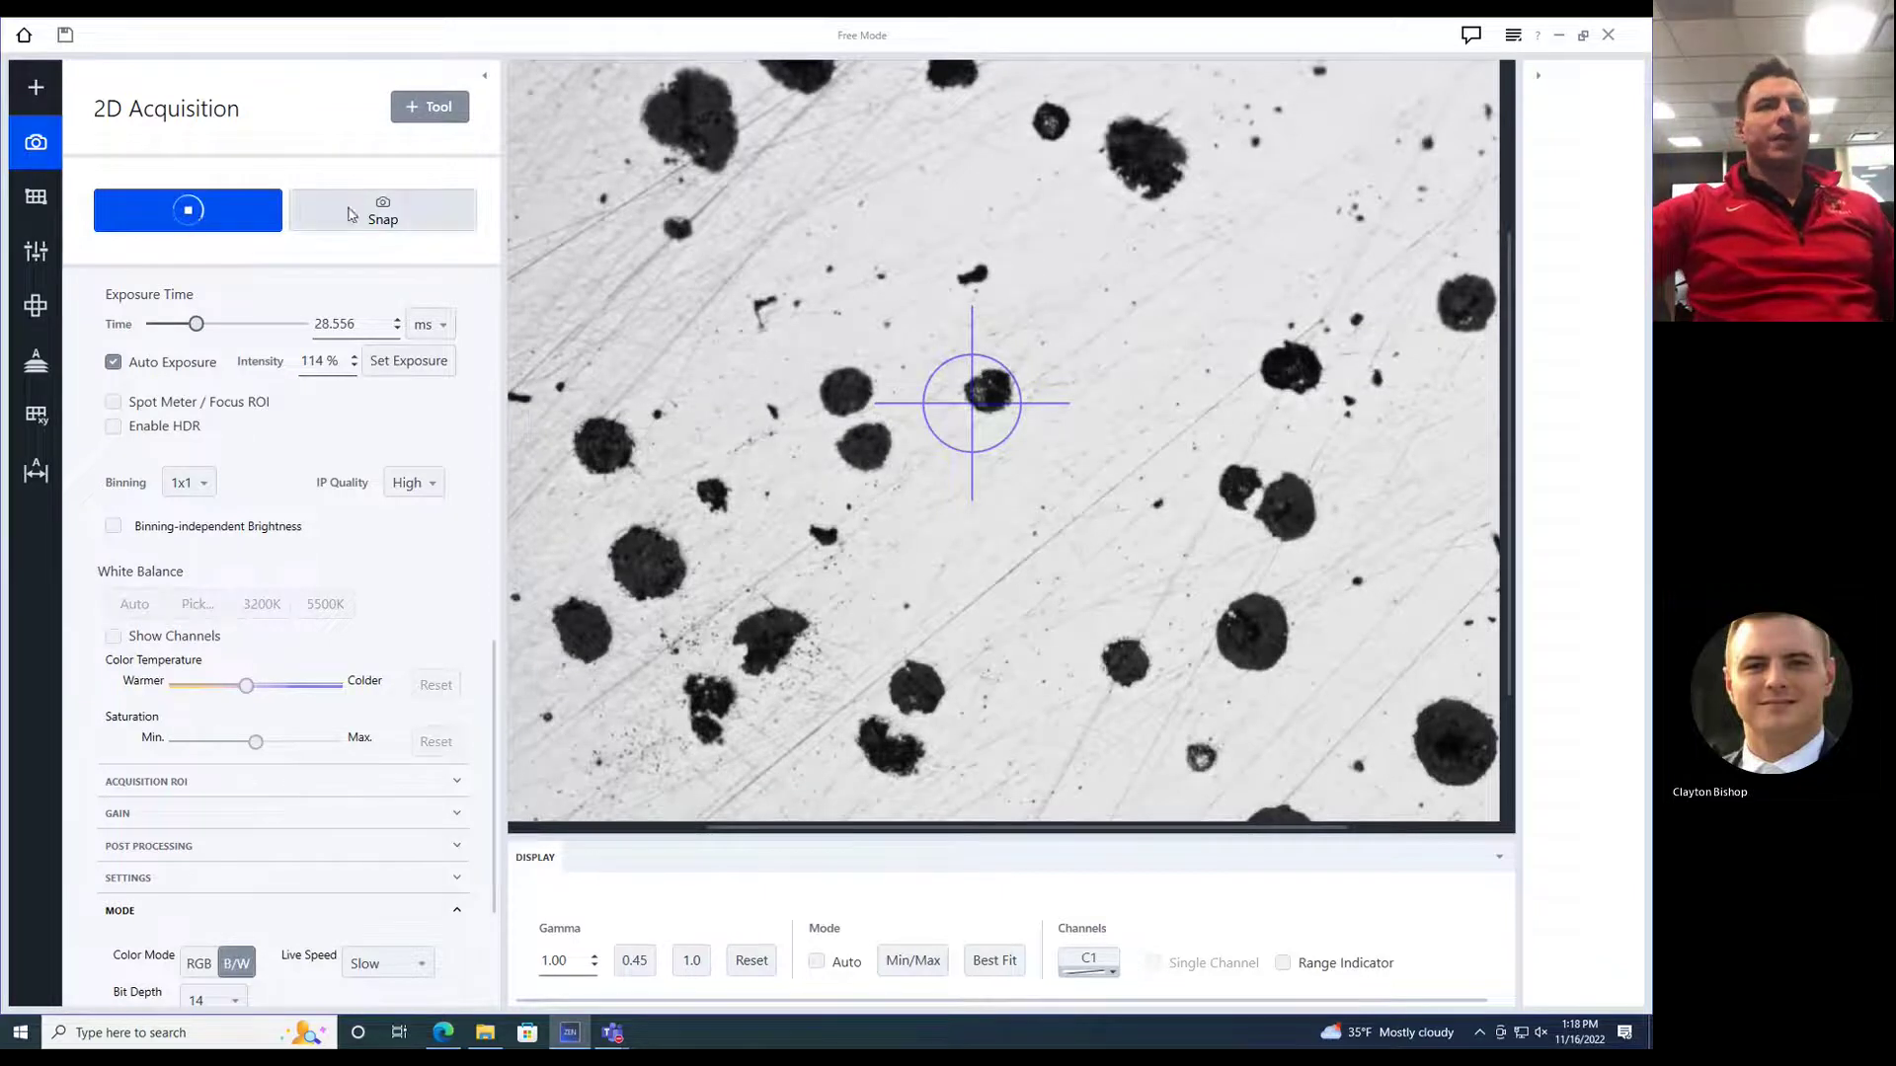
click(306, 221)
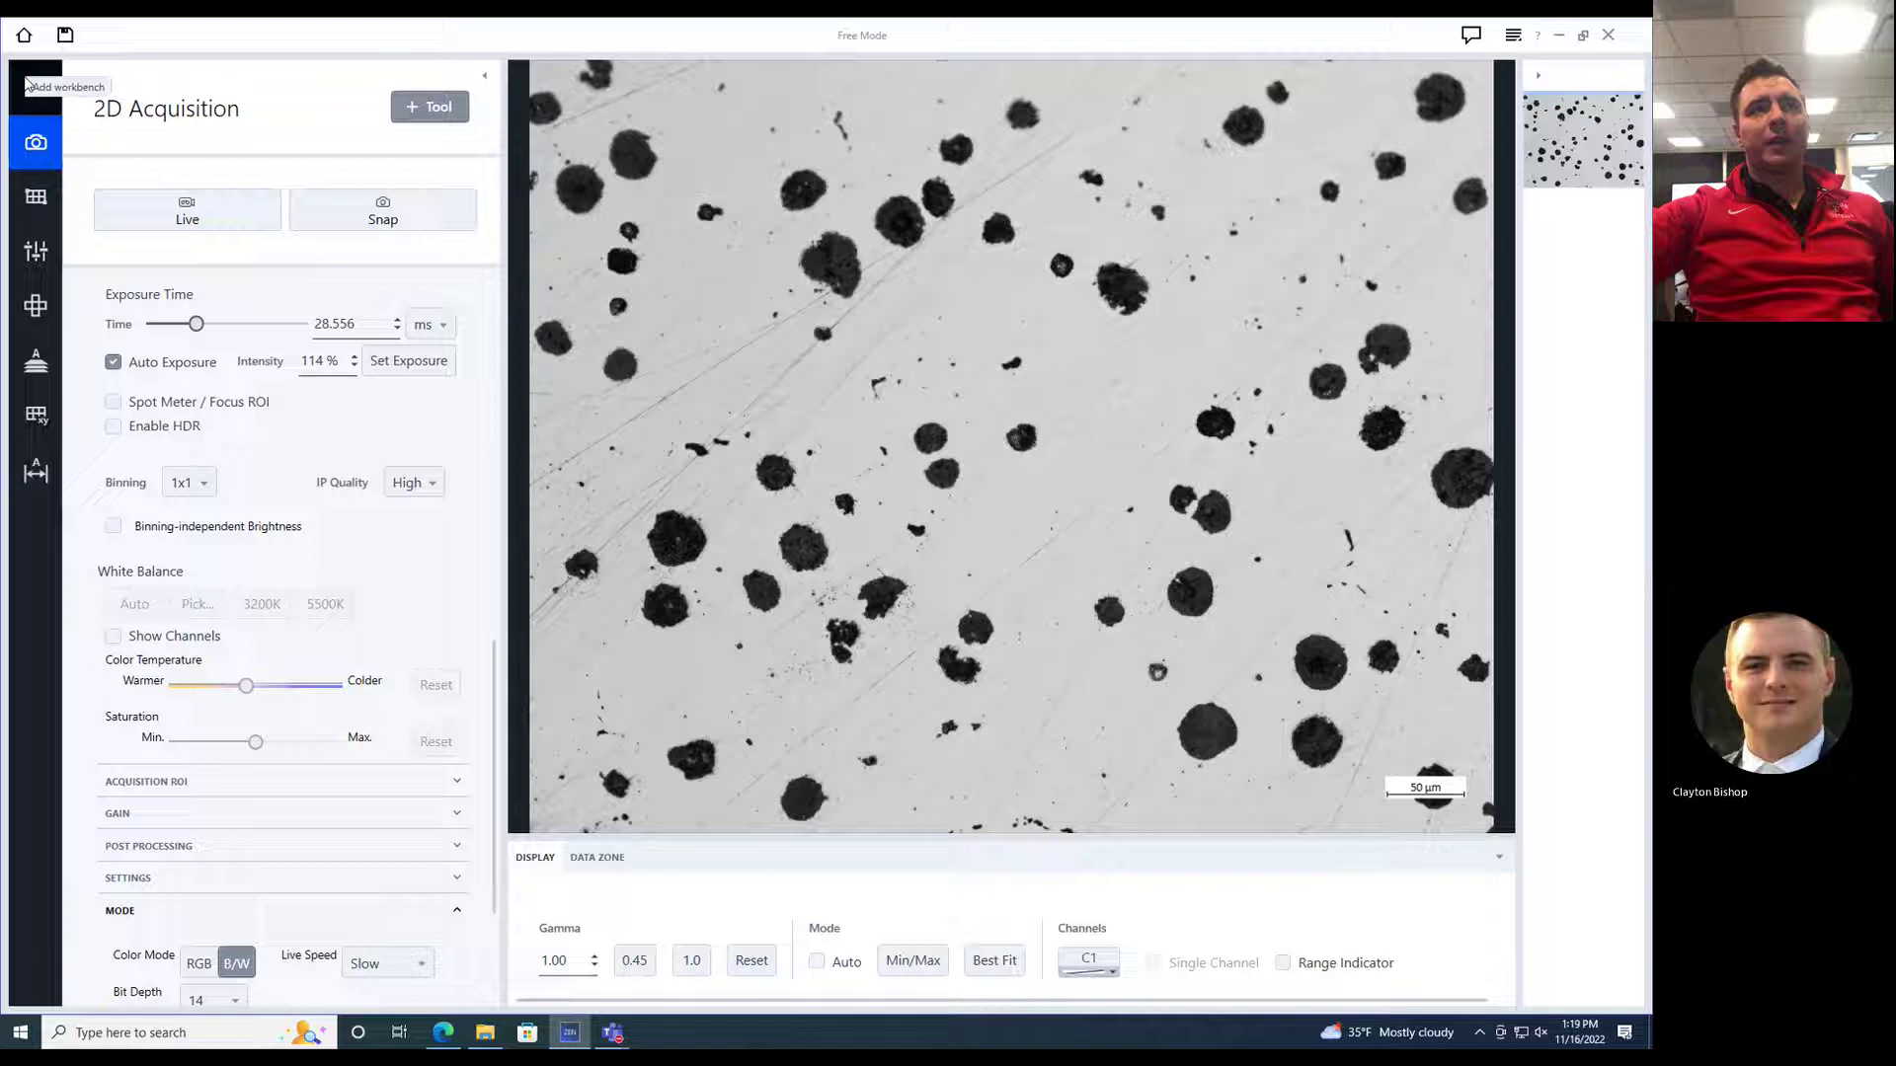
- Add the Image Analysis workbench from the Measurement workbench templates
click(36, 87)
click(190, 303)
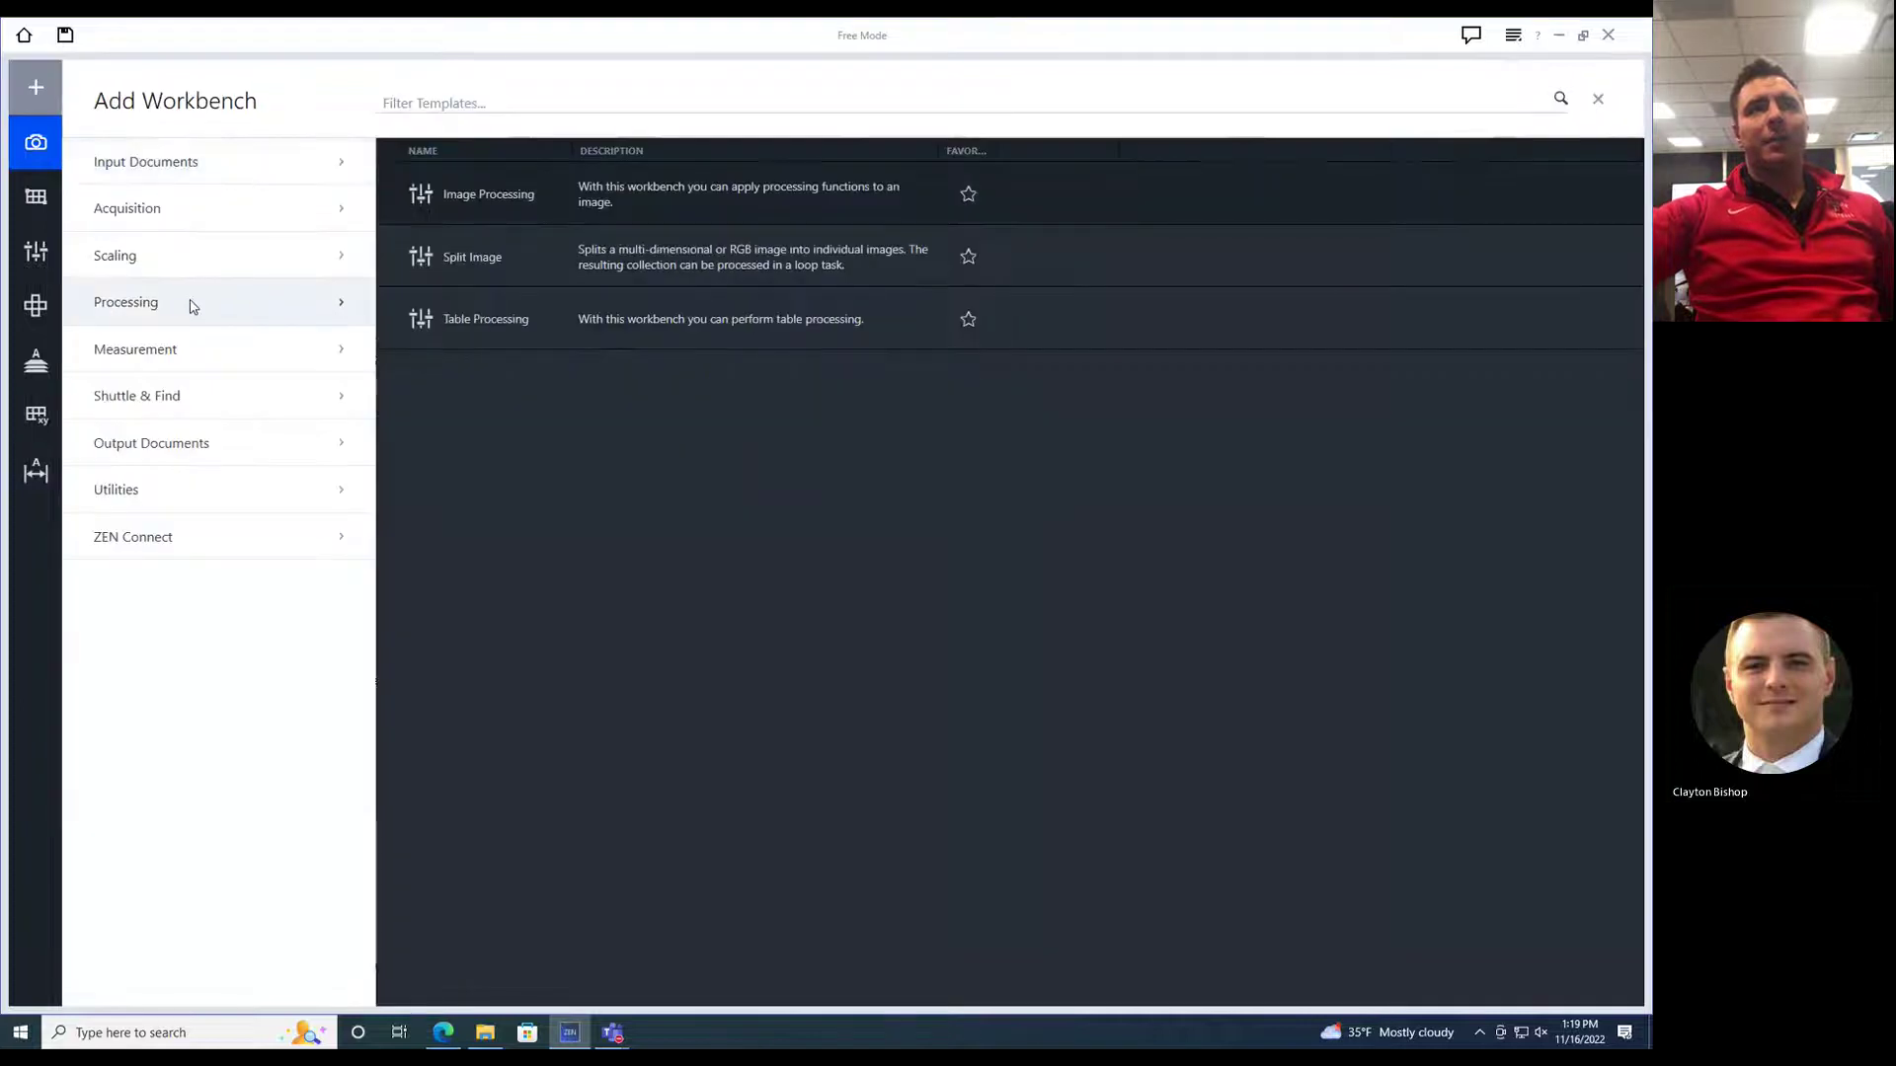
click(191, 350)
mouse_move(490, 232)
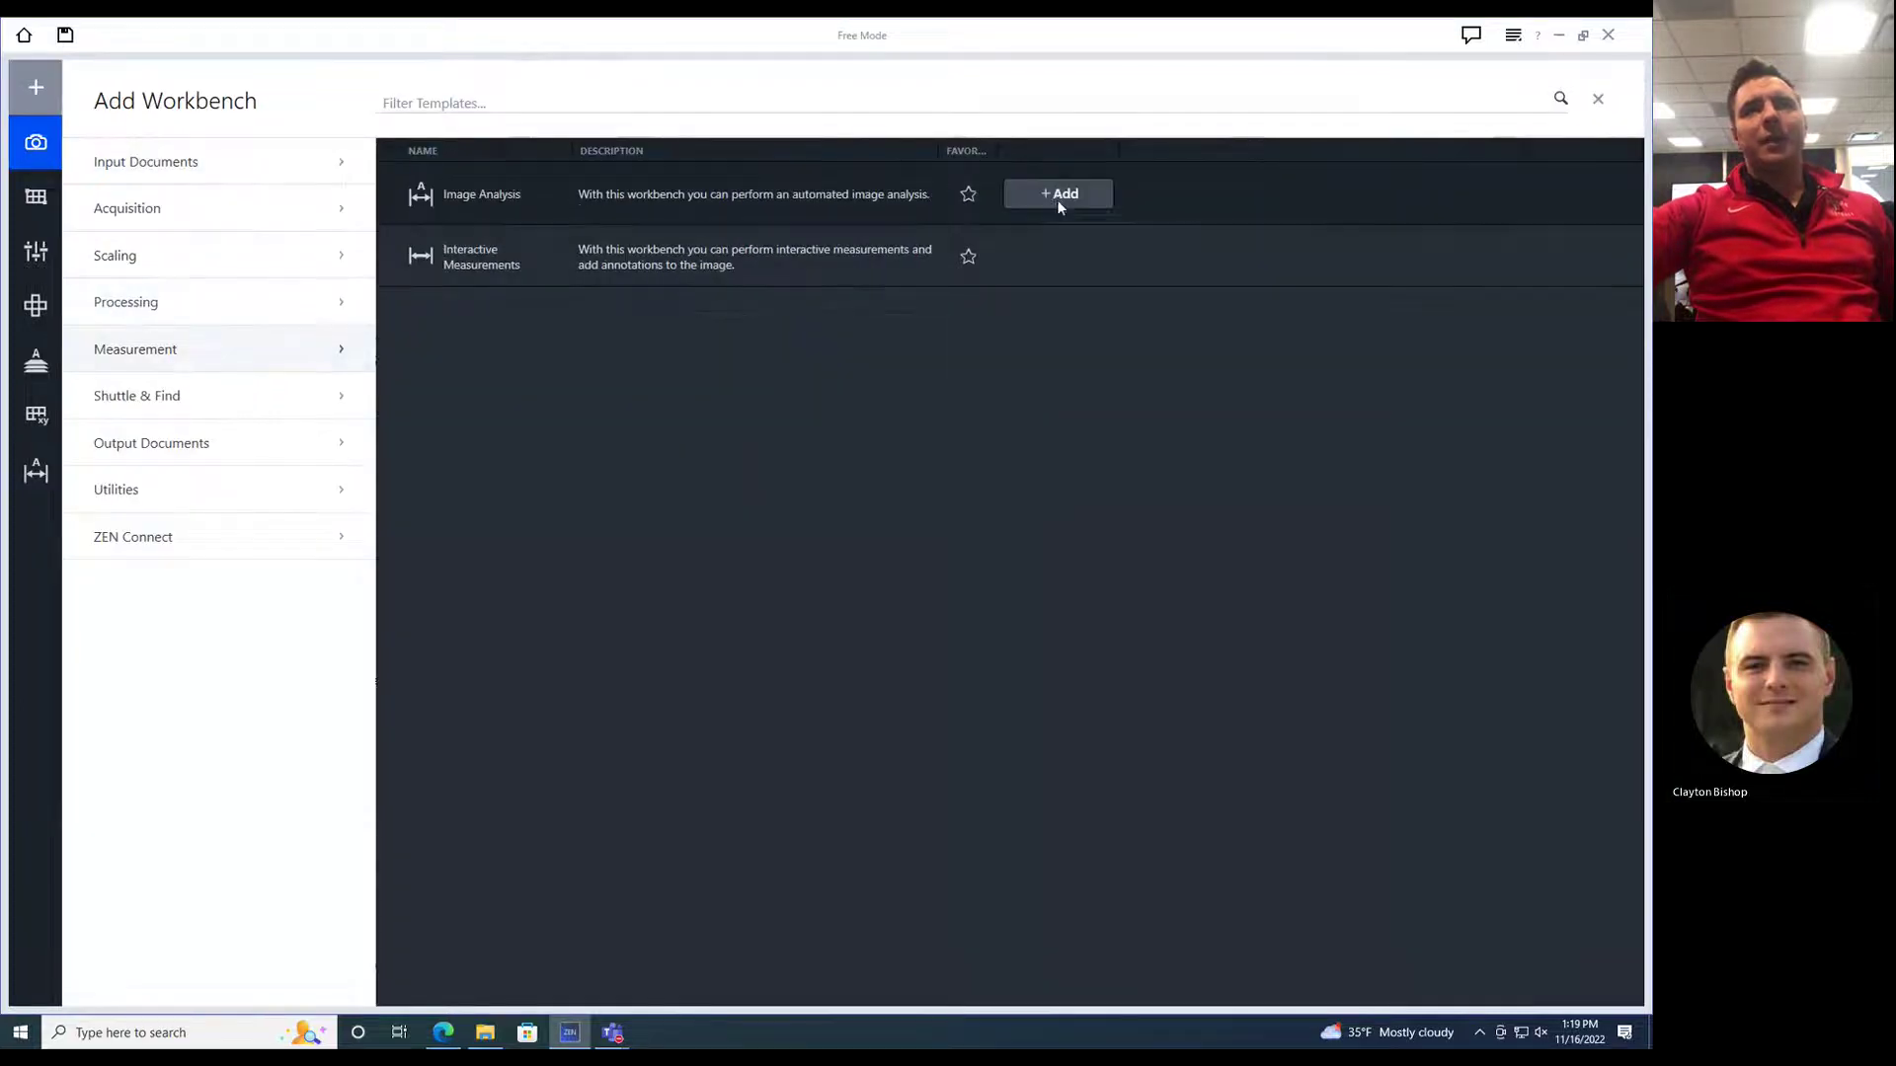
click(45, 490)
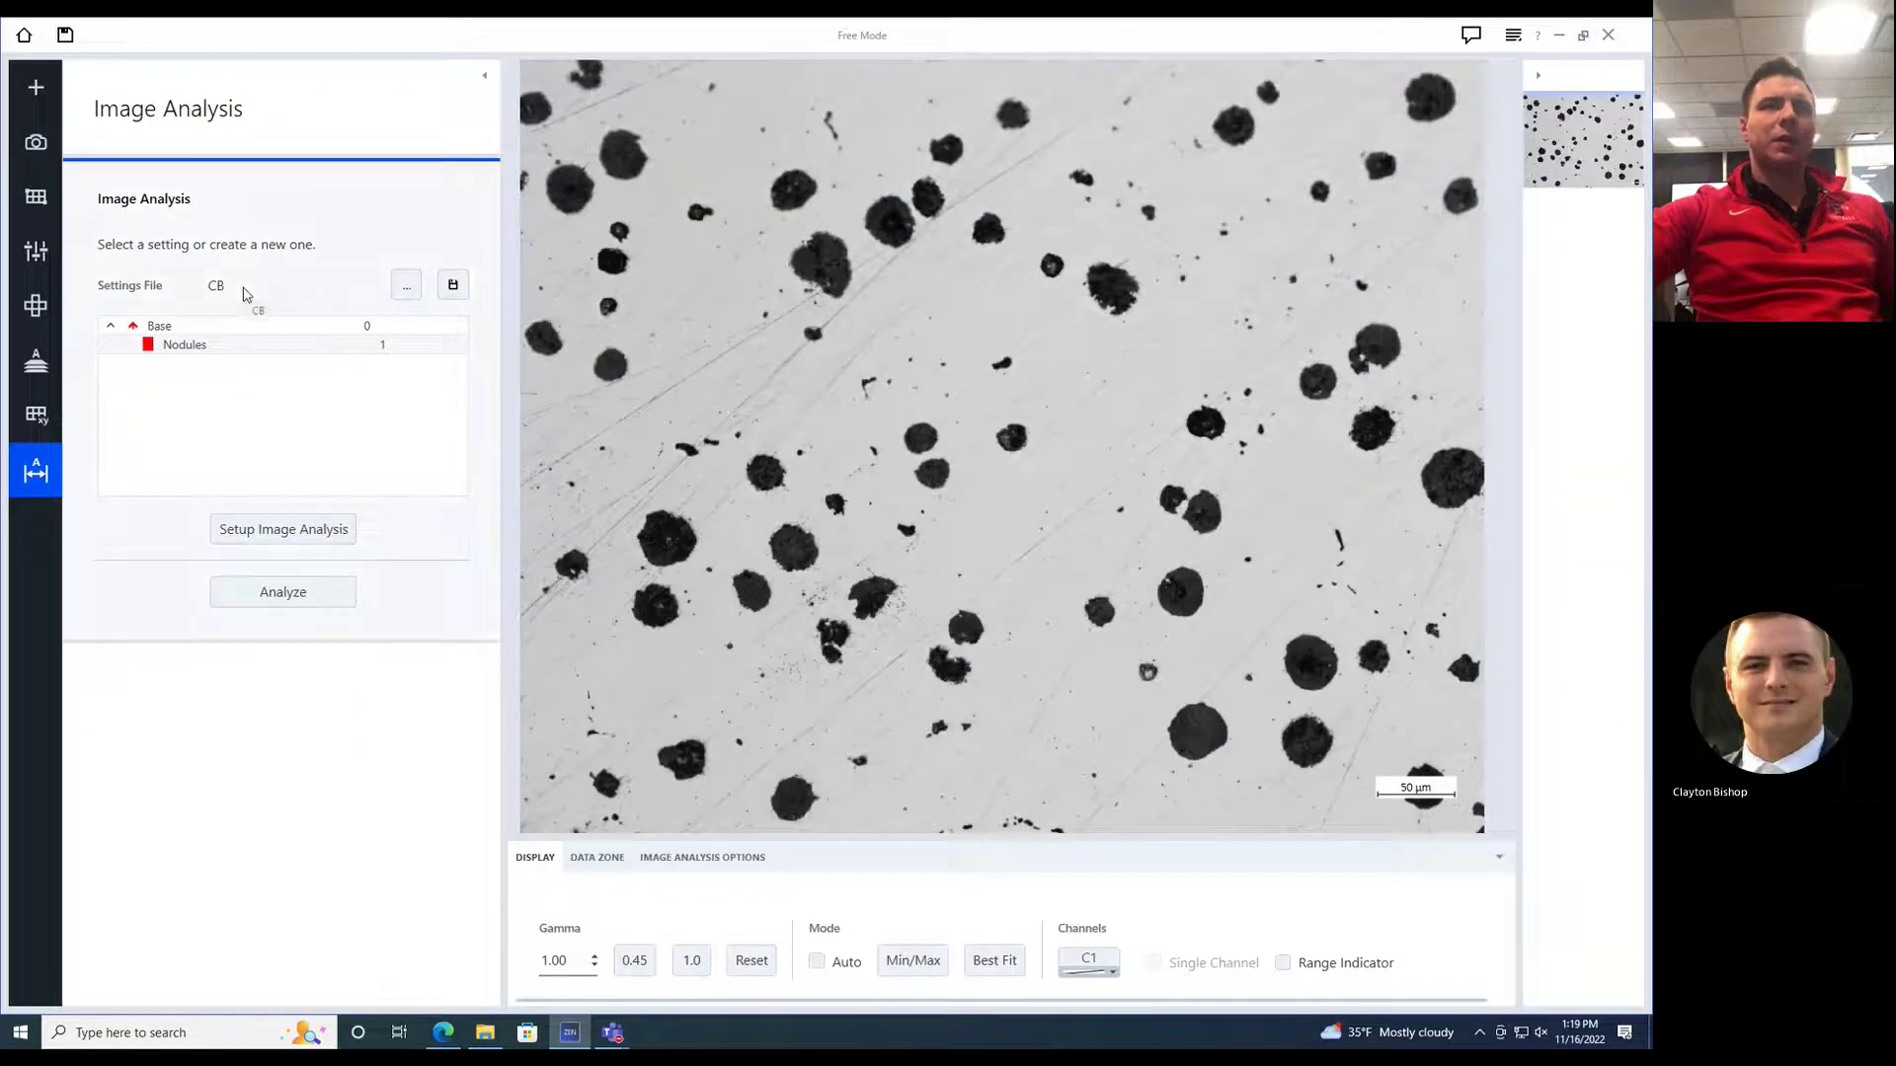
- Rename the analysis class to 'Black Nodules', keeping it the only class, and continue to the frame step
click(243, 538)
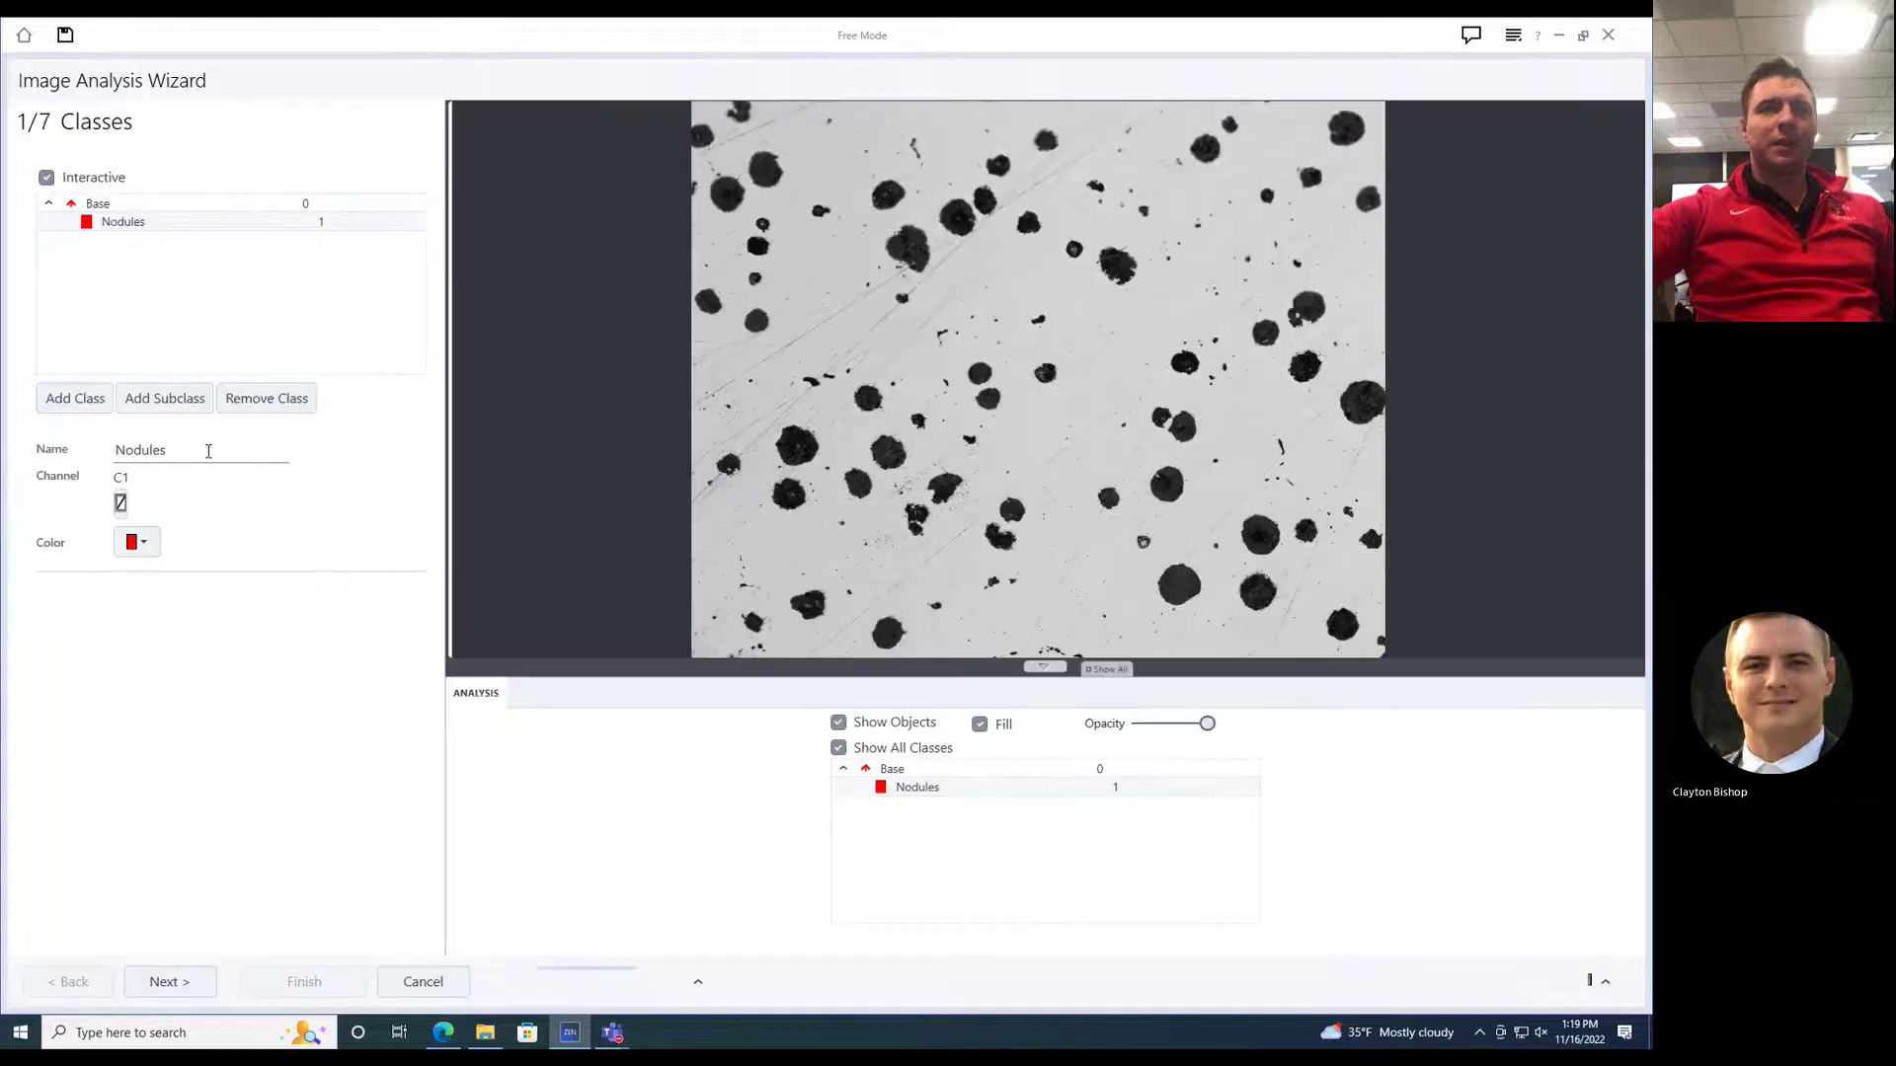
key(BackSpace)
key(BackSpace)
key(BackSpace)
key(BackSpace)
key(BackSpace)
key(BackSpace)
key(BackSpace)
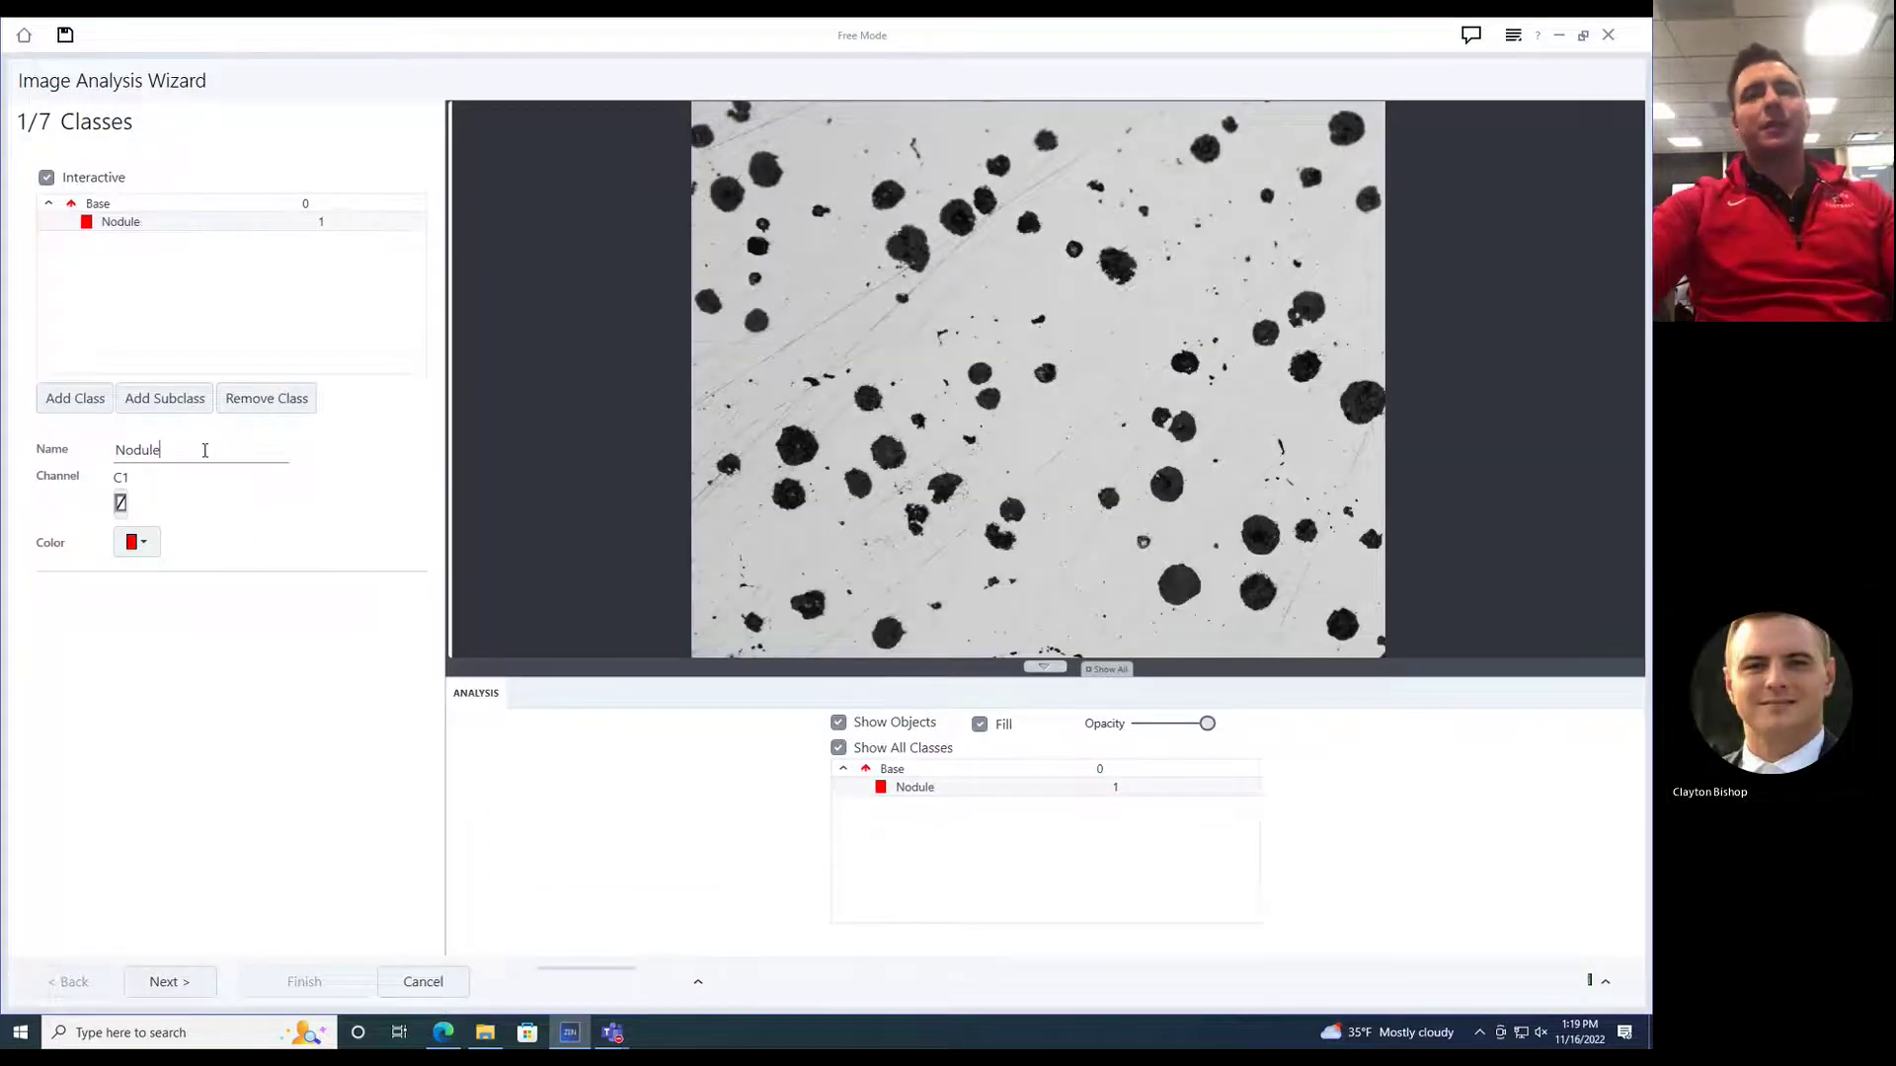
text(Black Nodules)
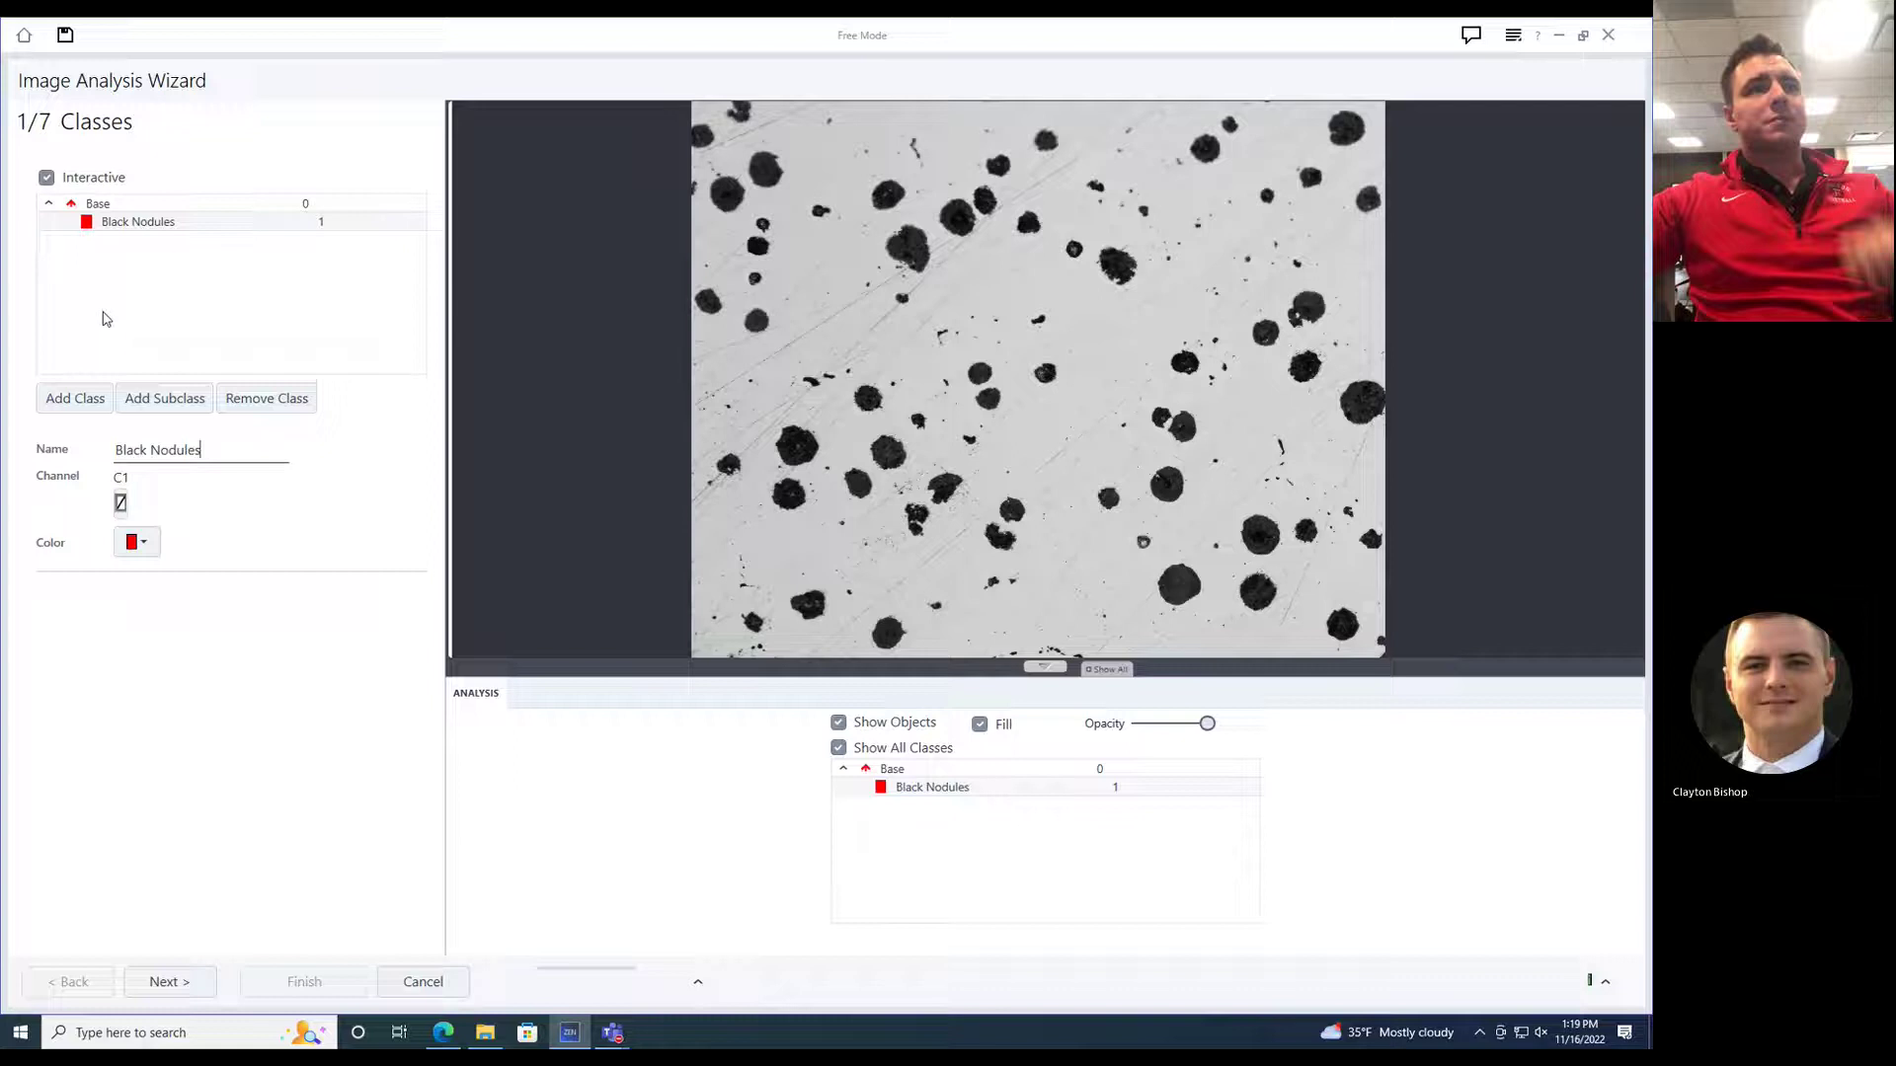
click(81, 401)
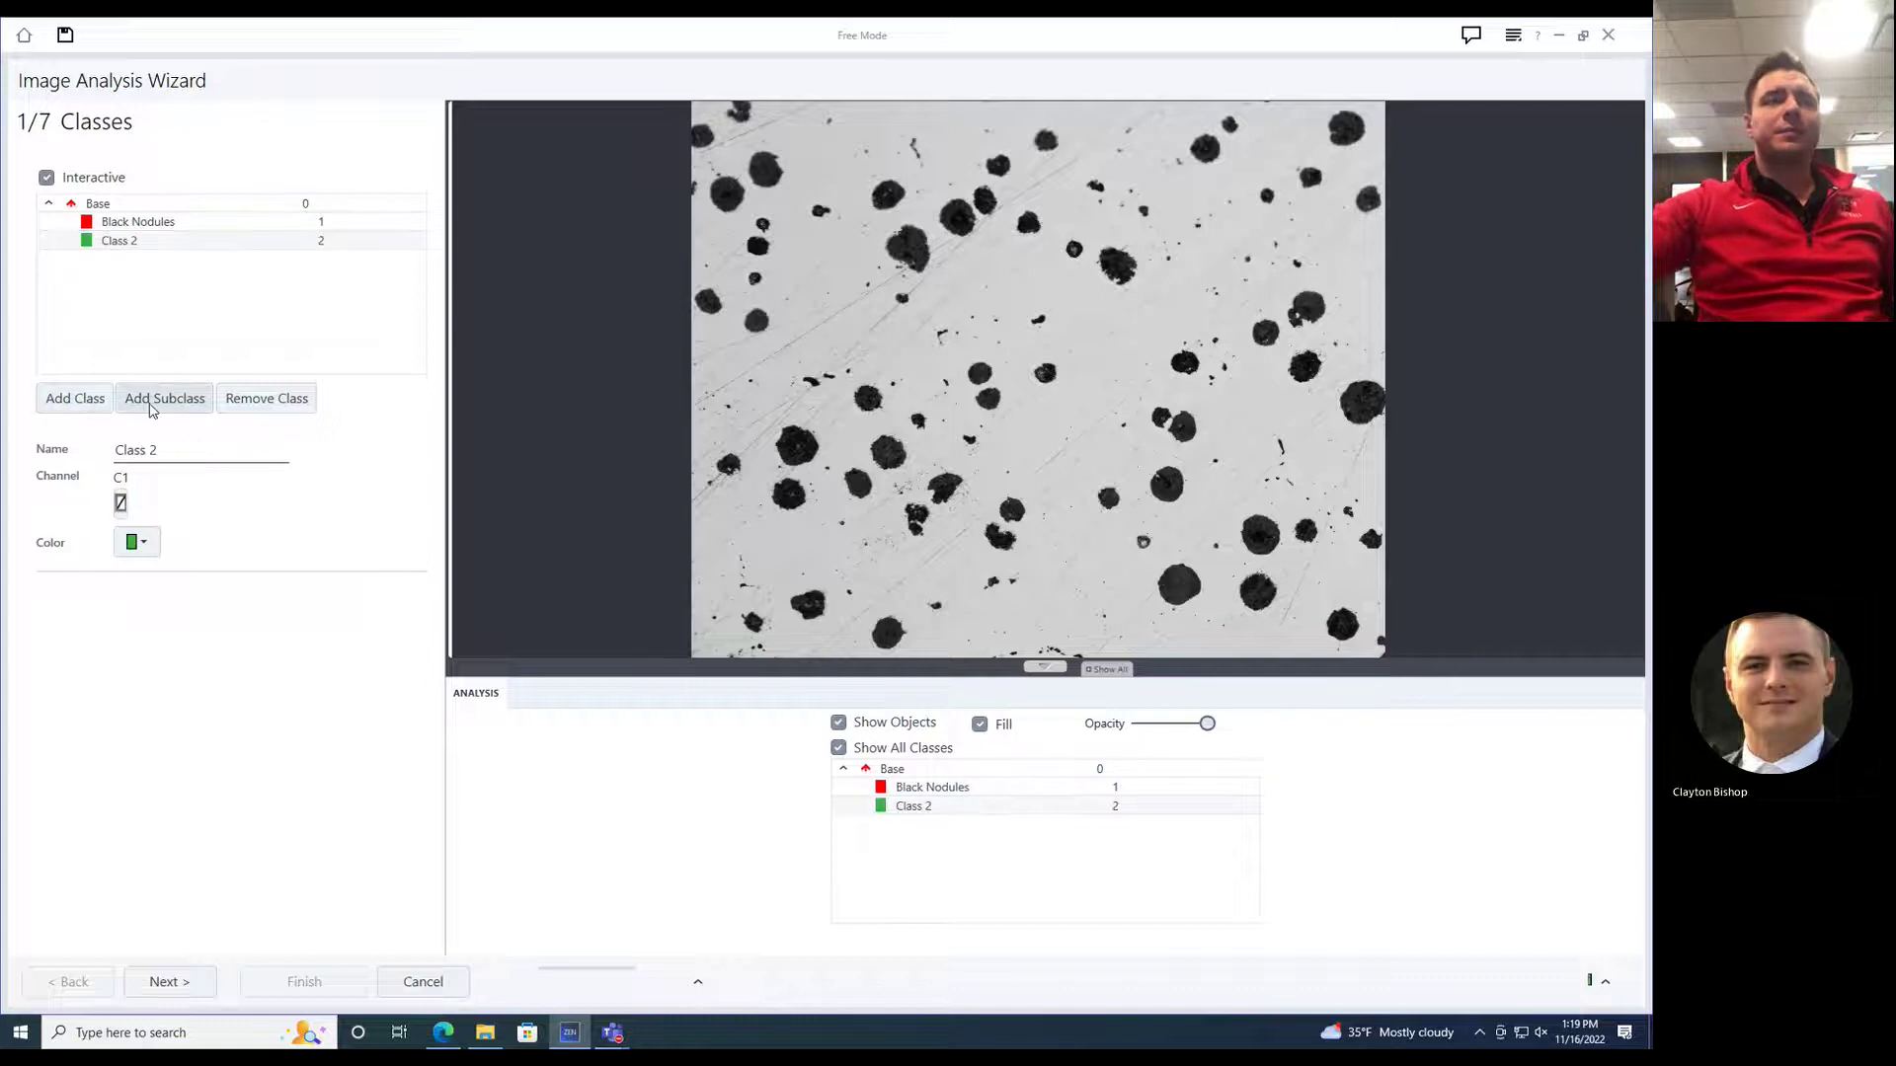
click(263, 398)
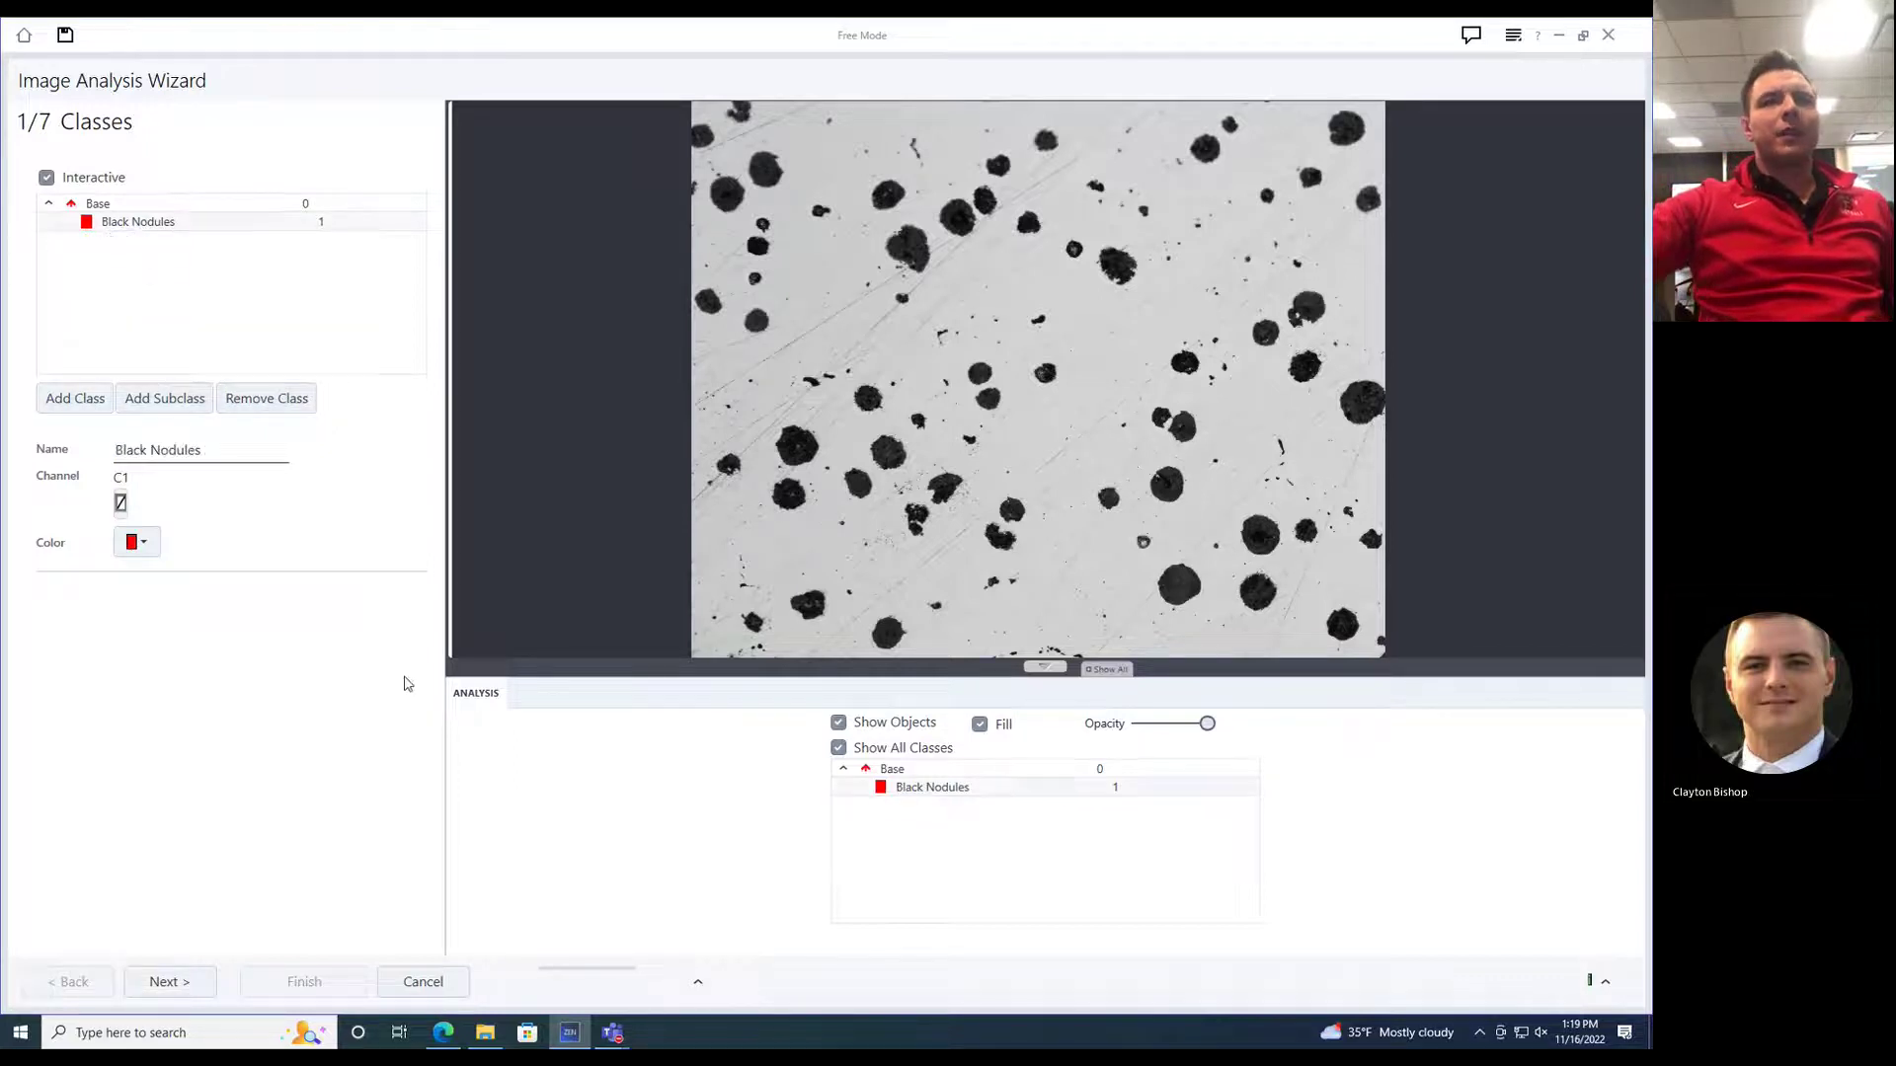
click(196, 984)
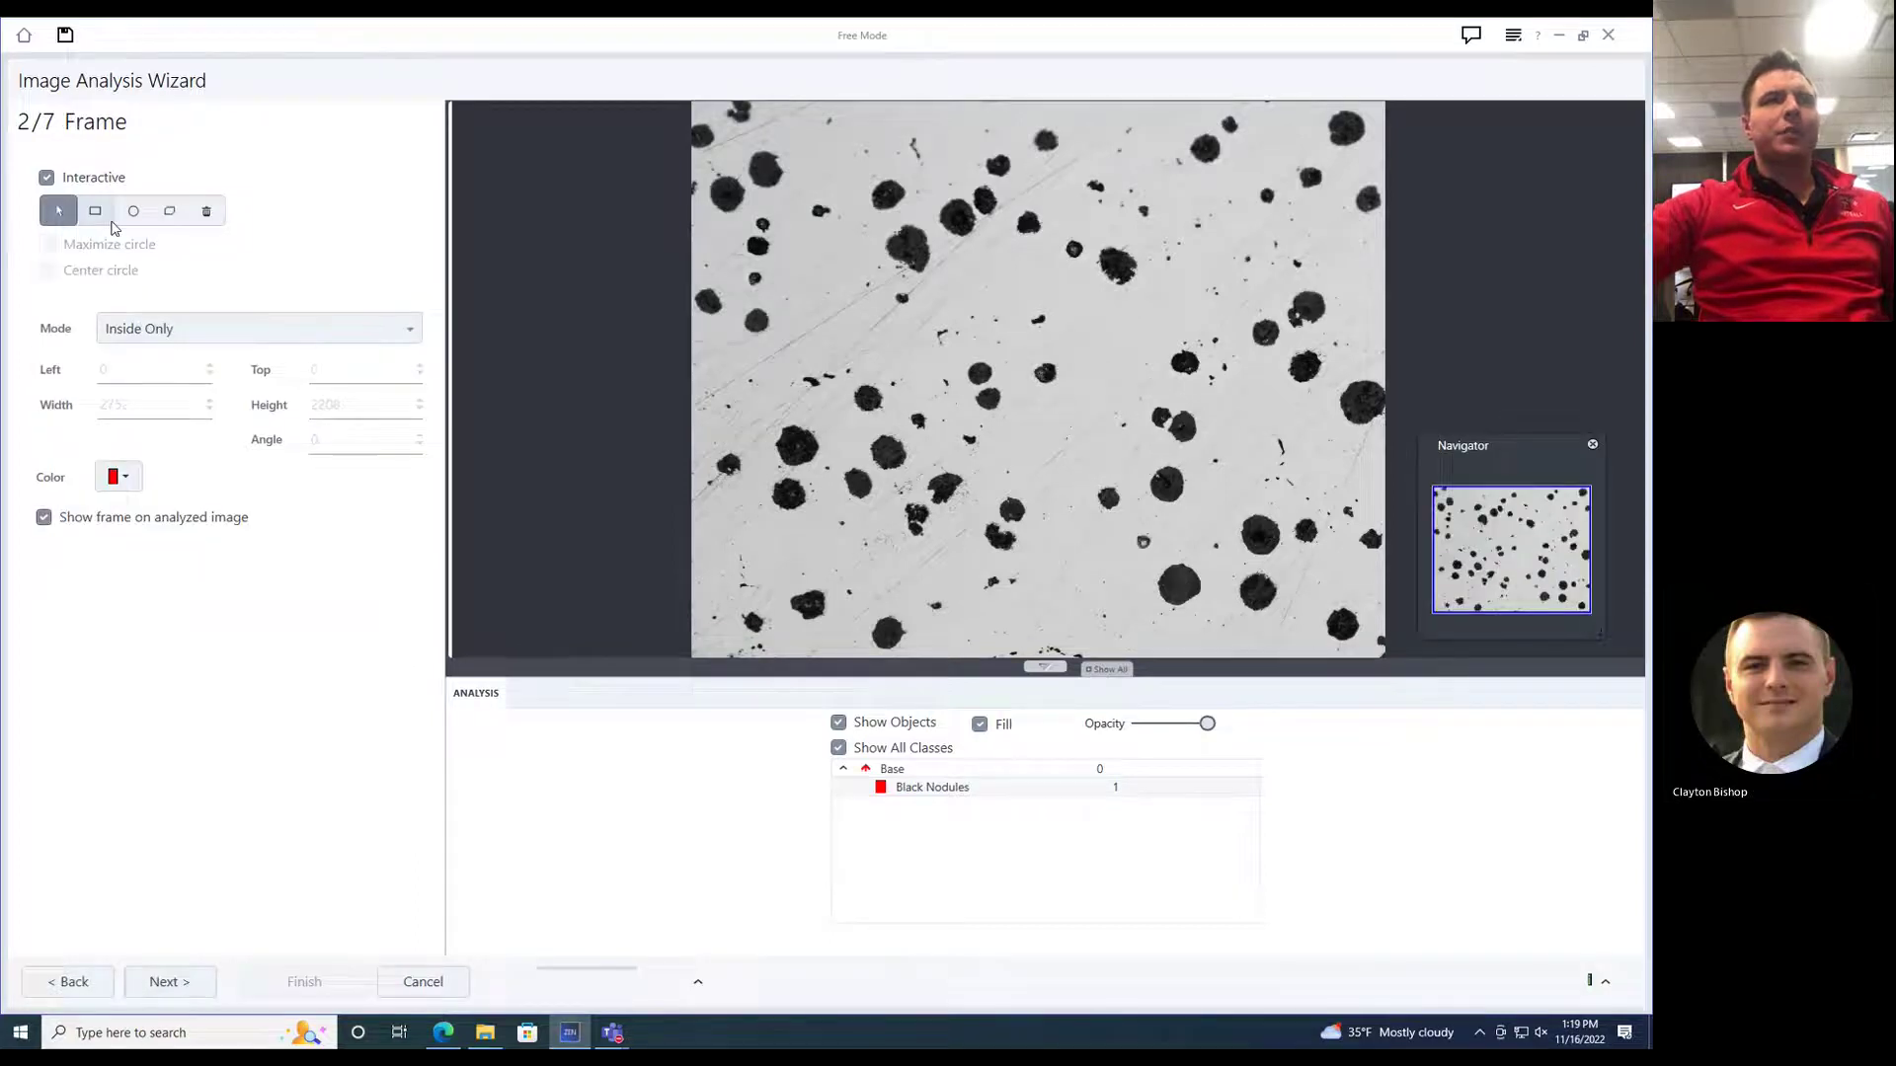
- Set frame mode to Cut at Frame and draw a rectangular frame over the image
click(207, 327)
click(195, 386)
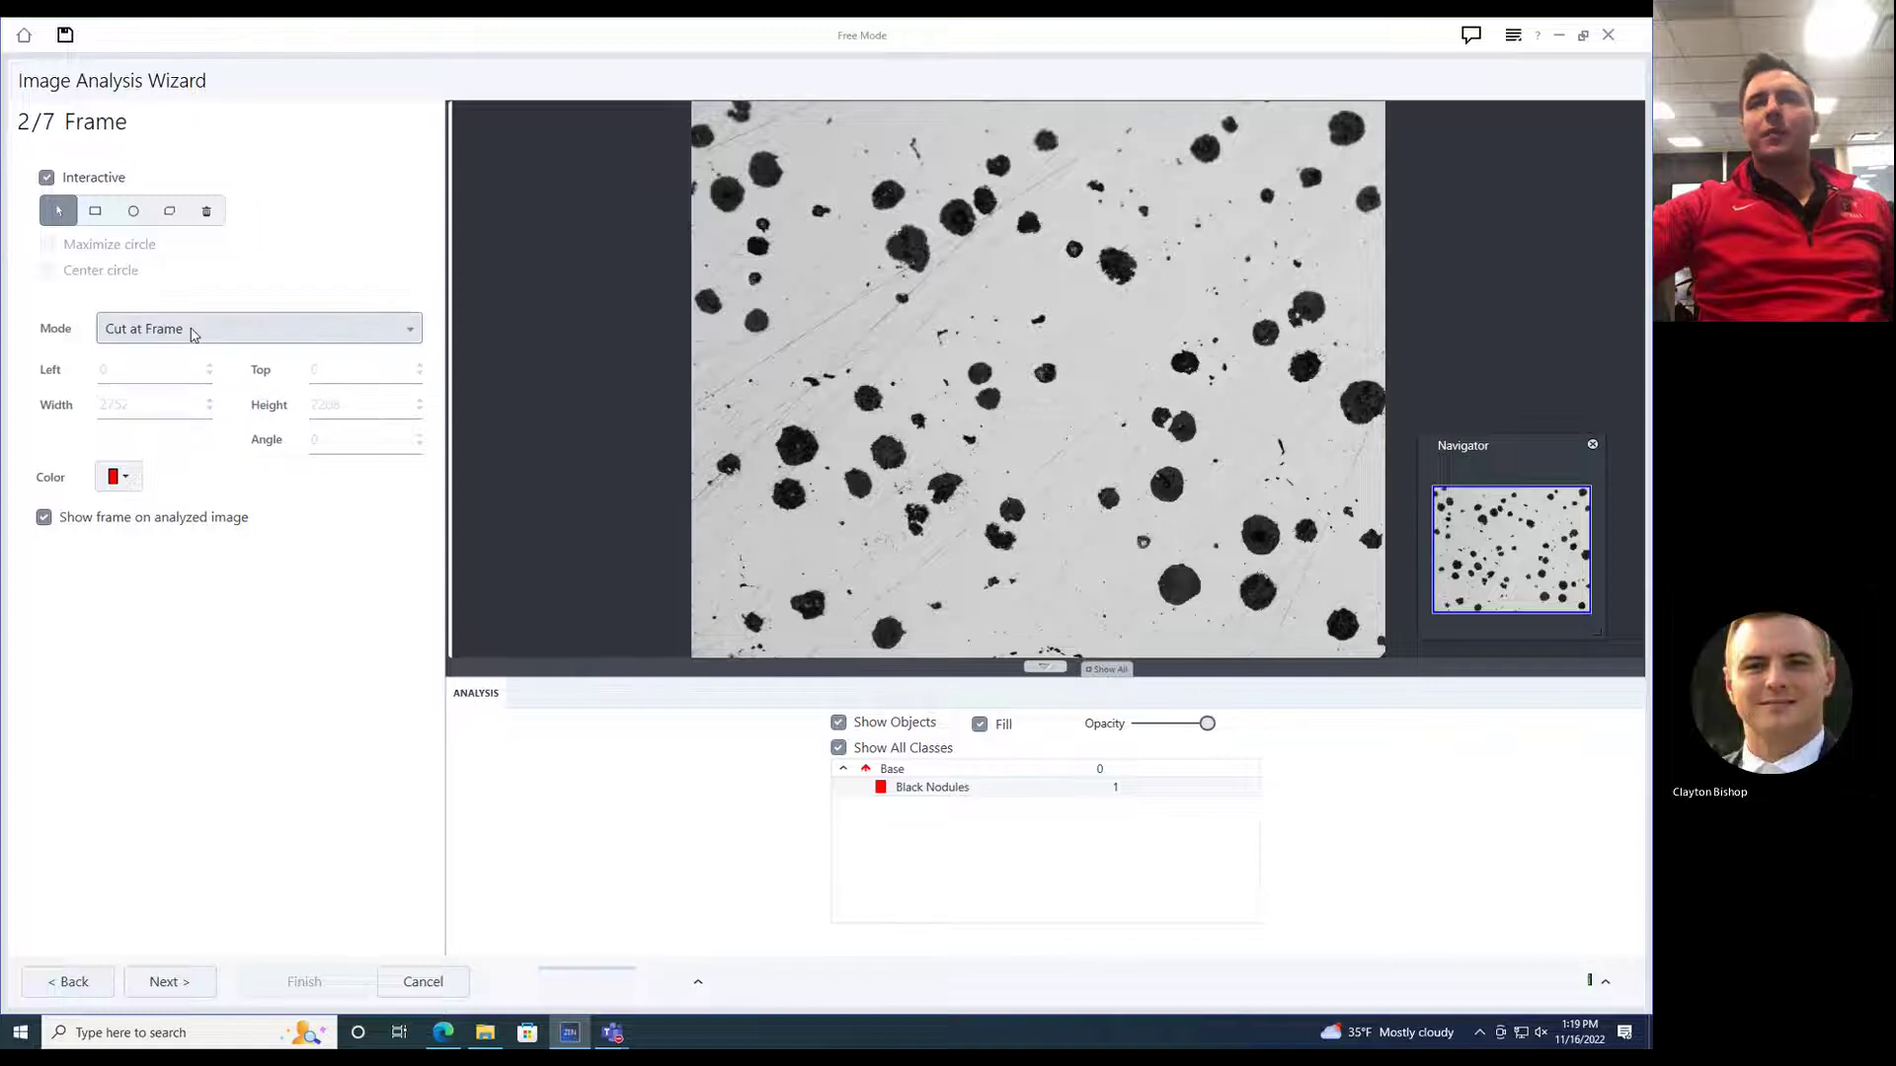
click(95, 210)
drag(834, 186, 1168, 374)
click(948, 403)
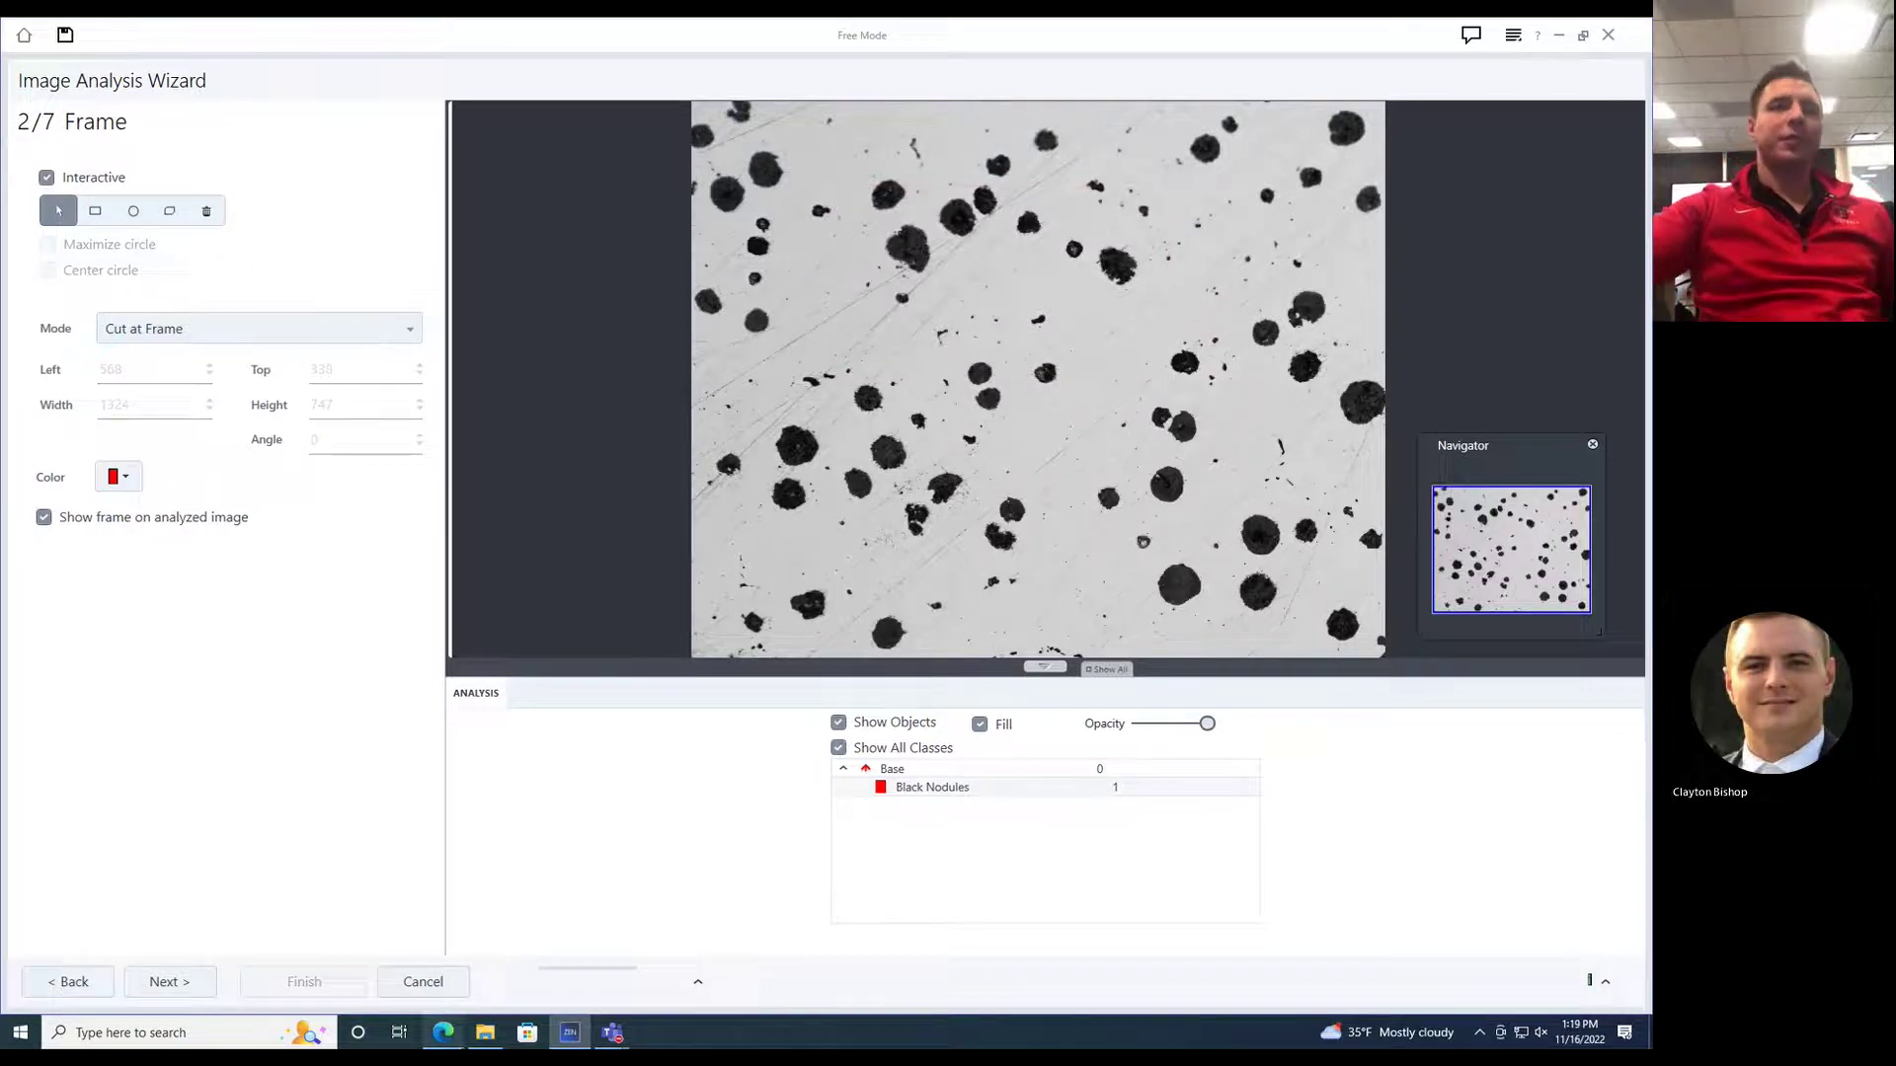
click(181, 992)
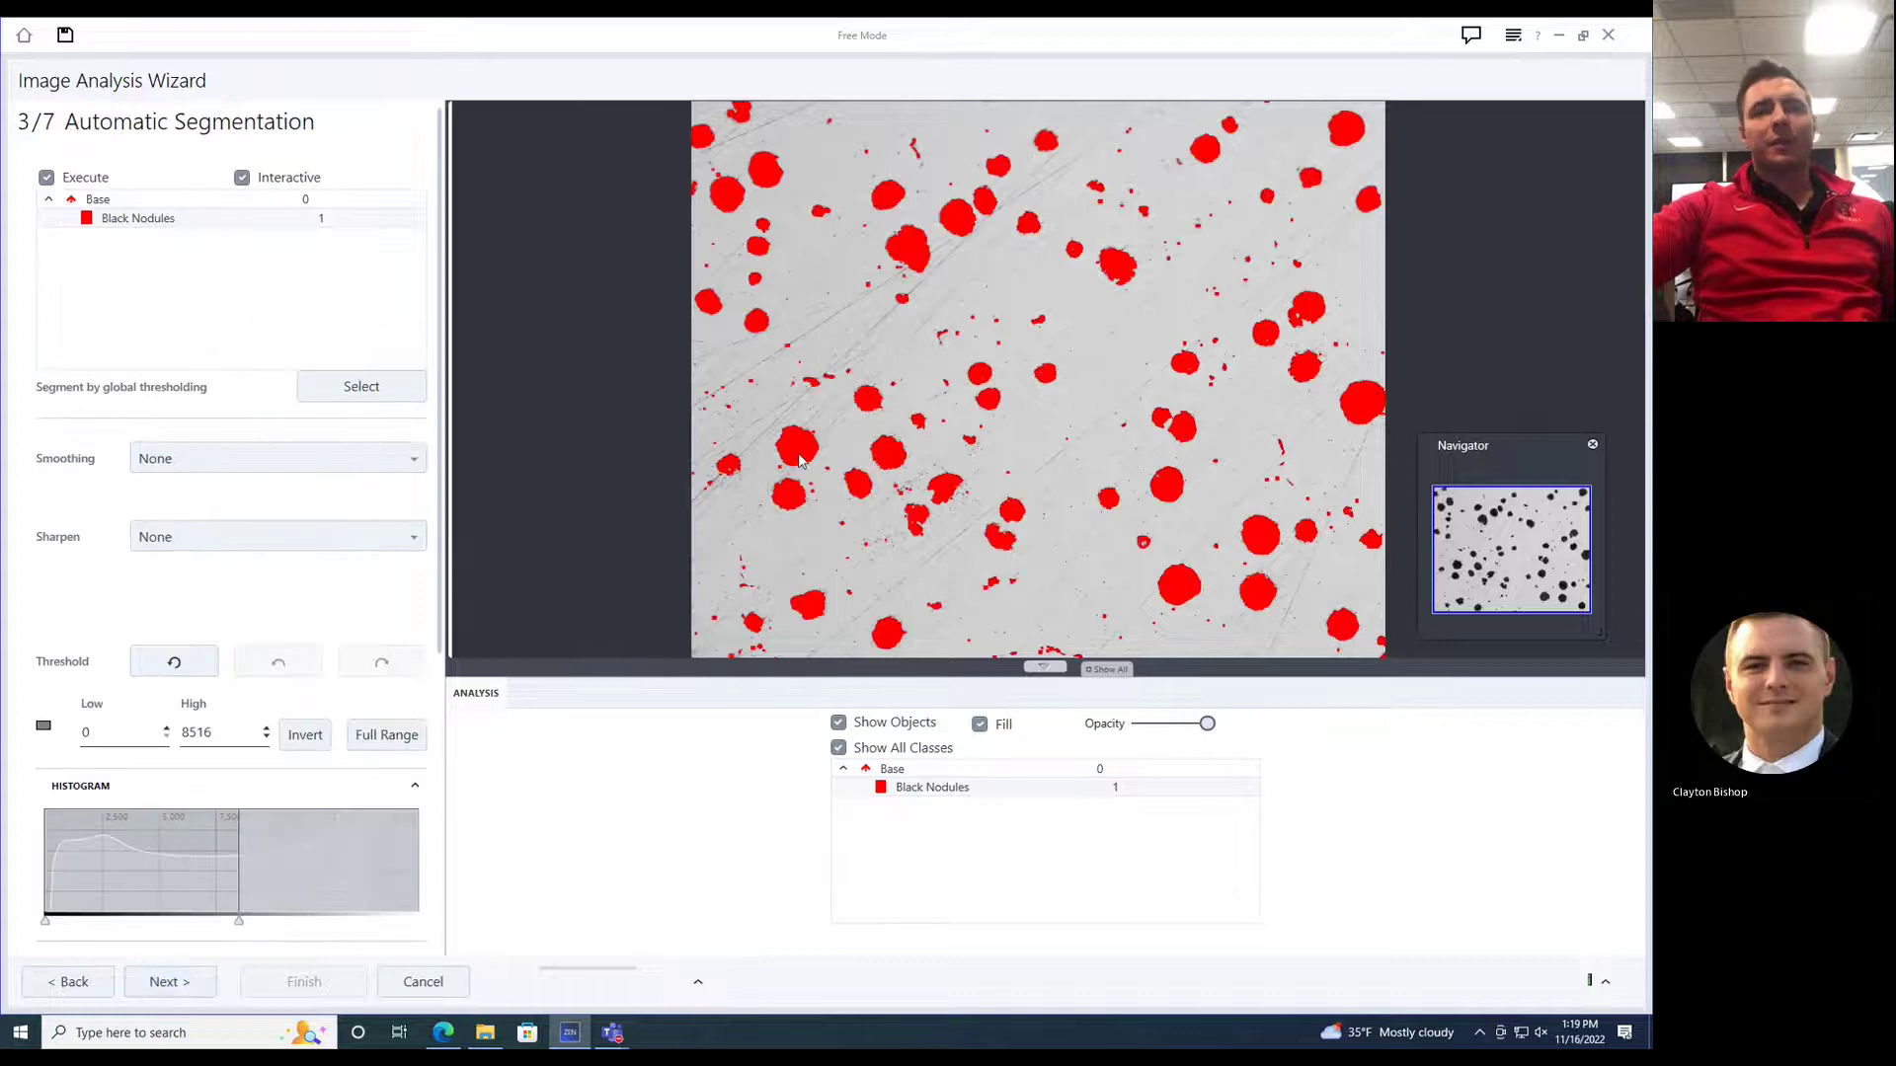
- Set the segmentation threshold to 0–7286 by sampling nodules and raising the High marker
click(815, 540)
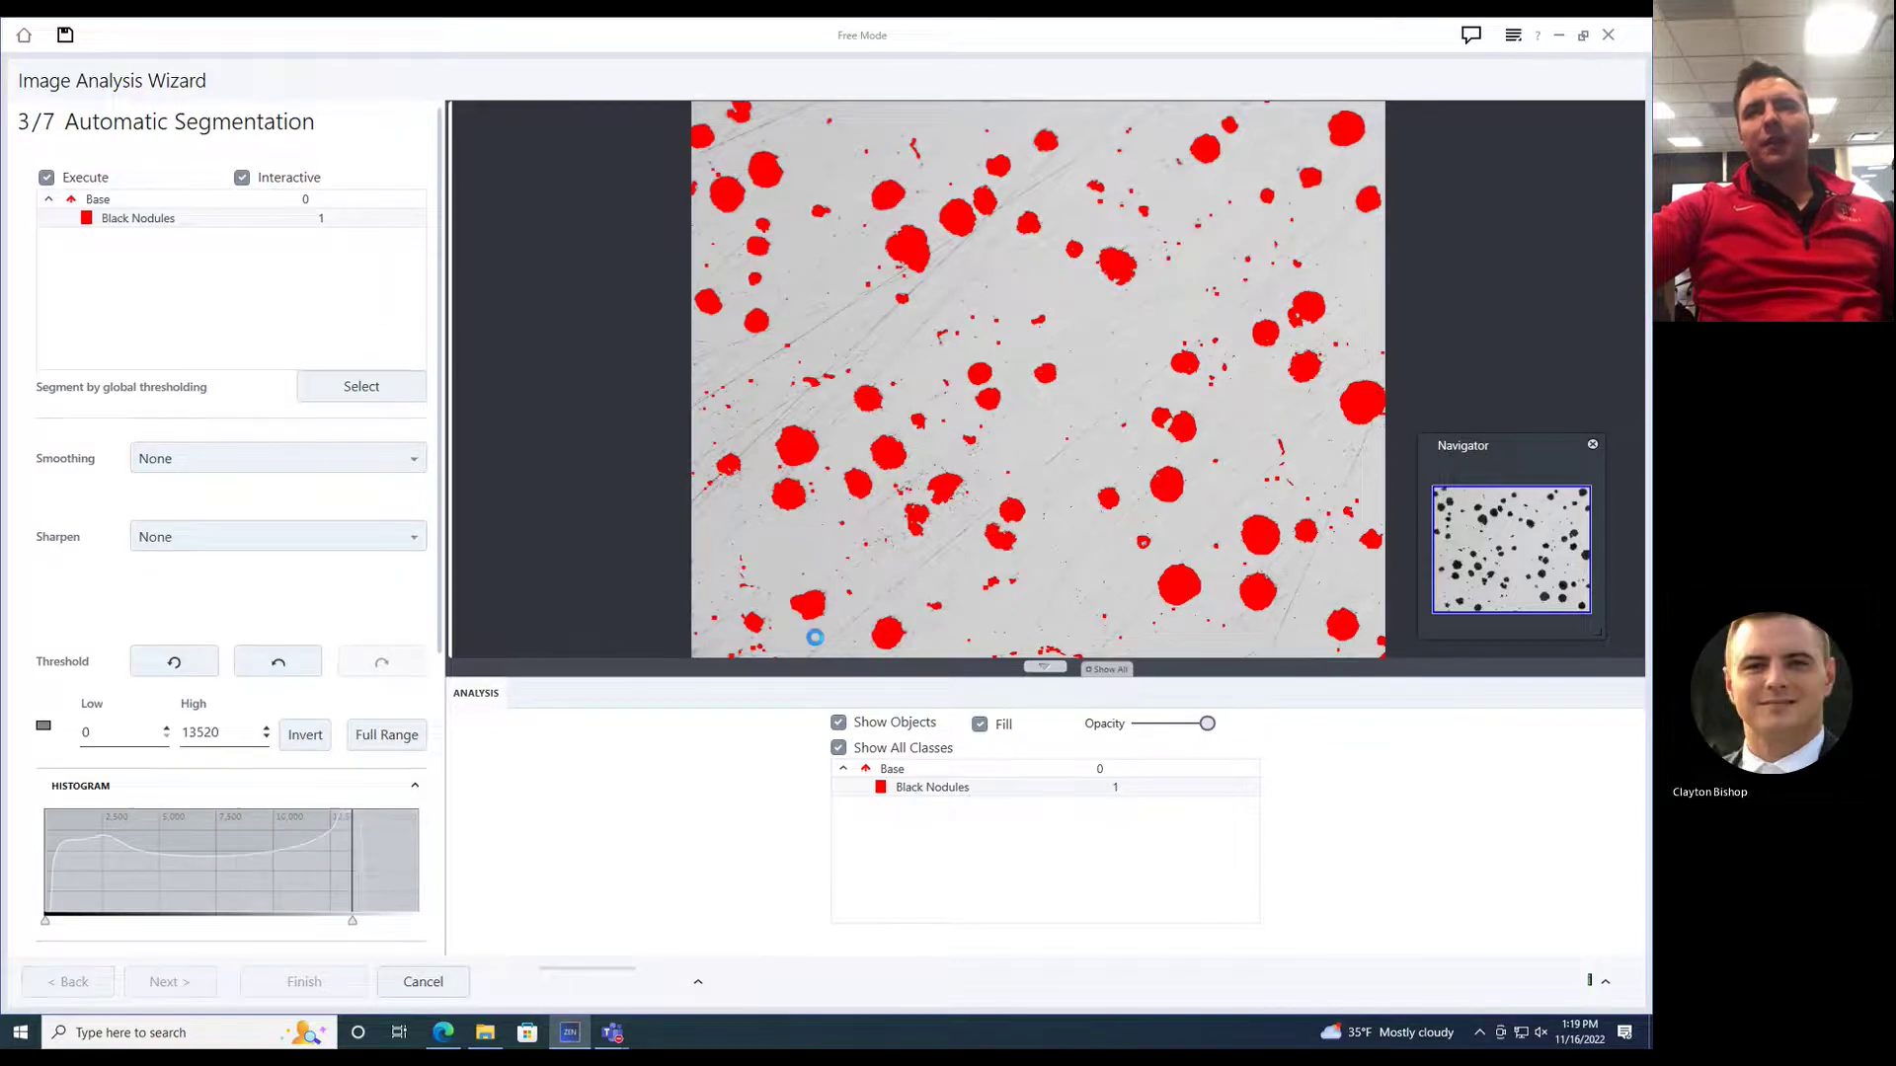
click(1366, 282)
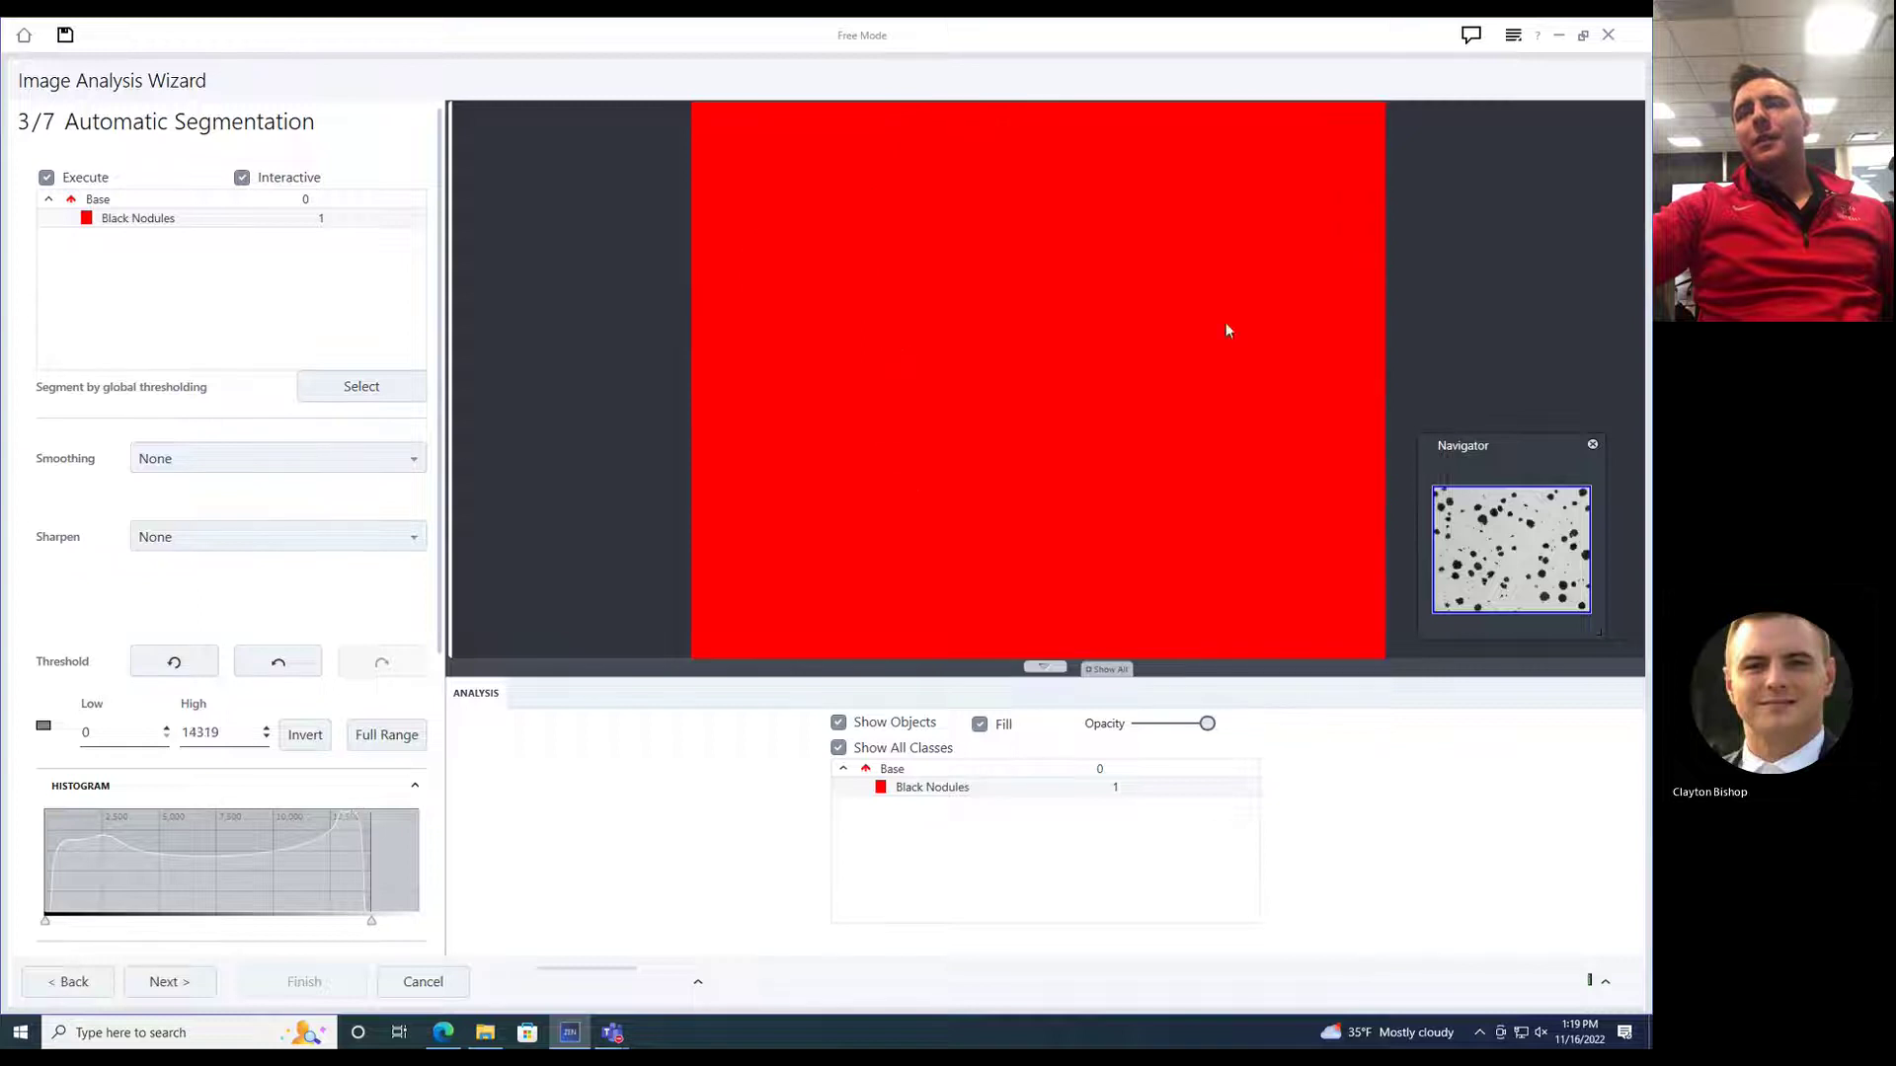
click(277, 662)
click(277, 662)
scroll(242, 632, down, 3)
drag(234, 596, 39, 595)
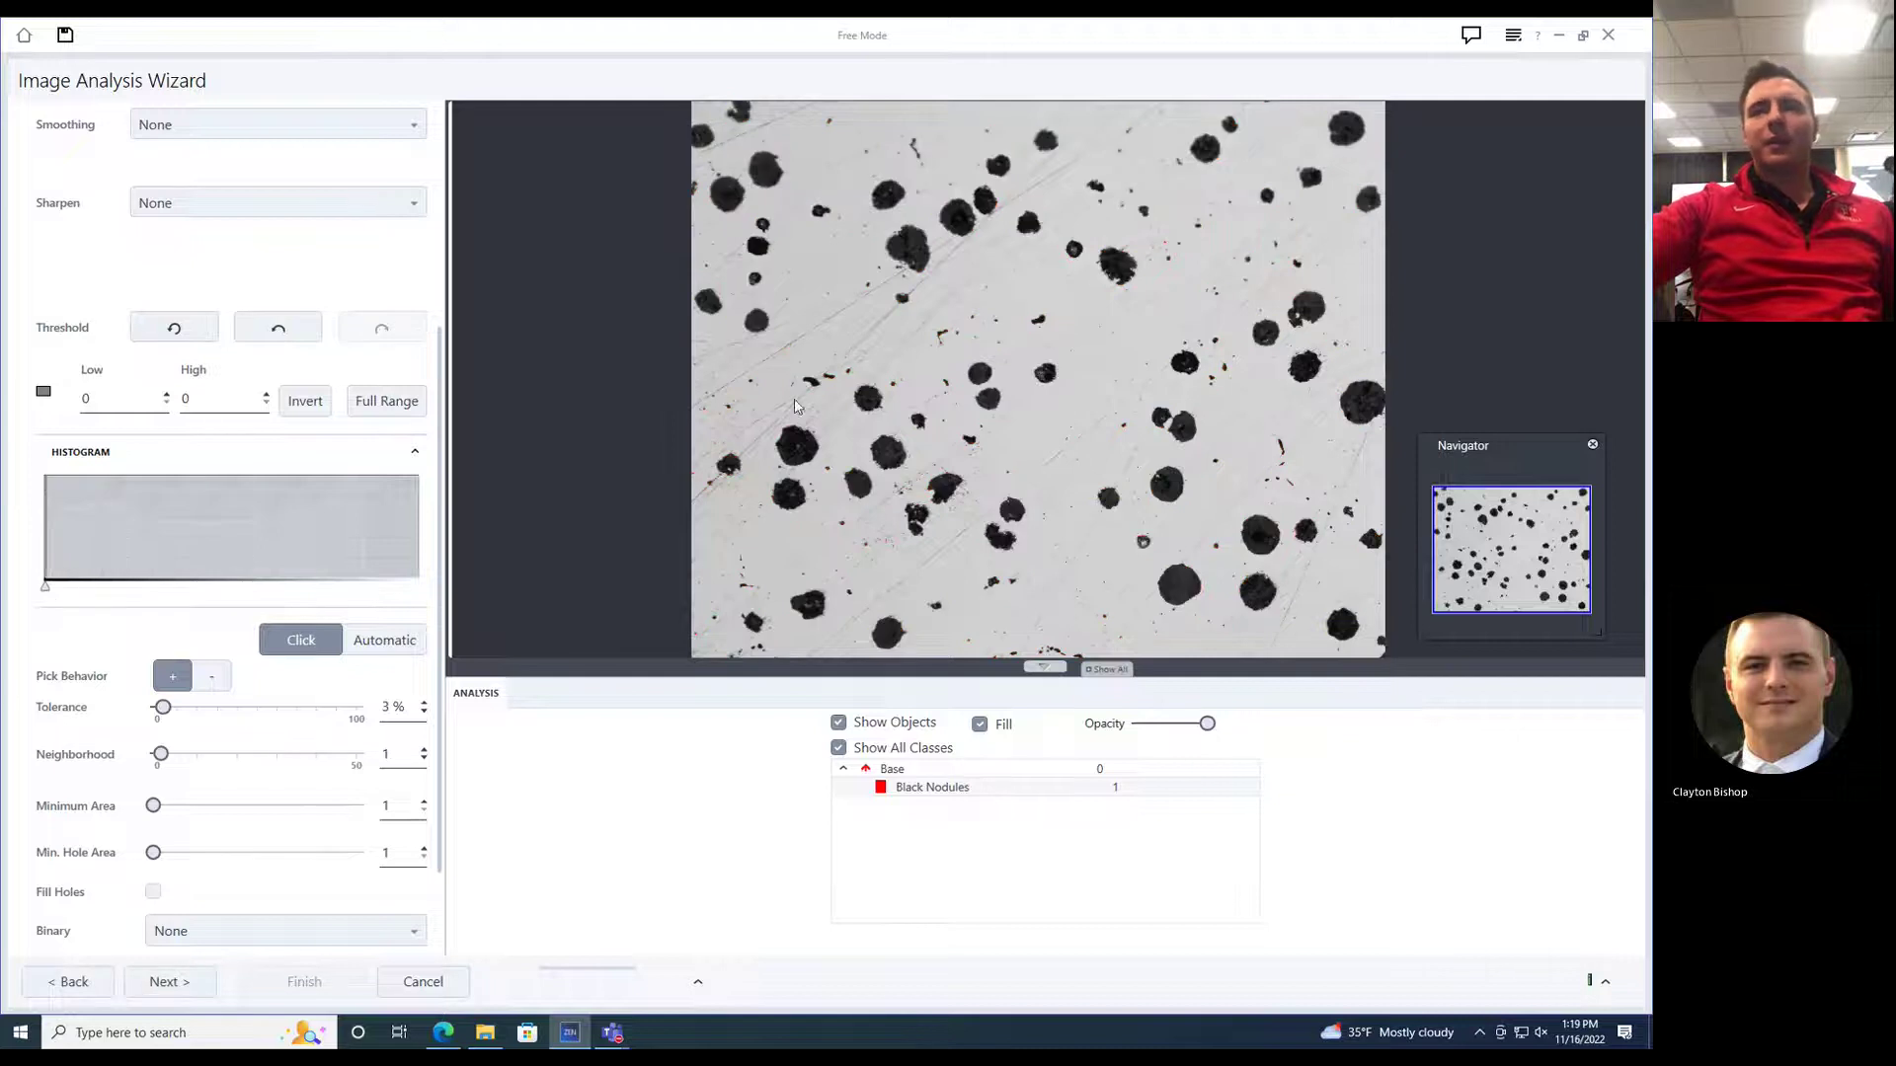
click(799, 442)
click(894, 459)
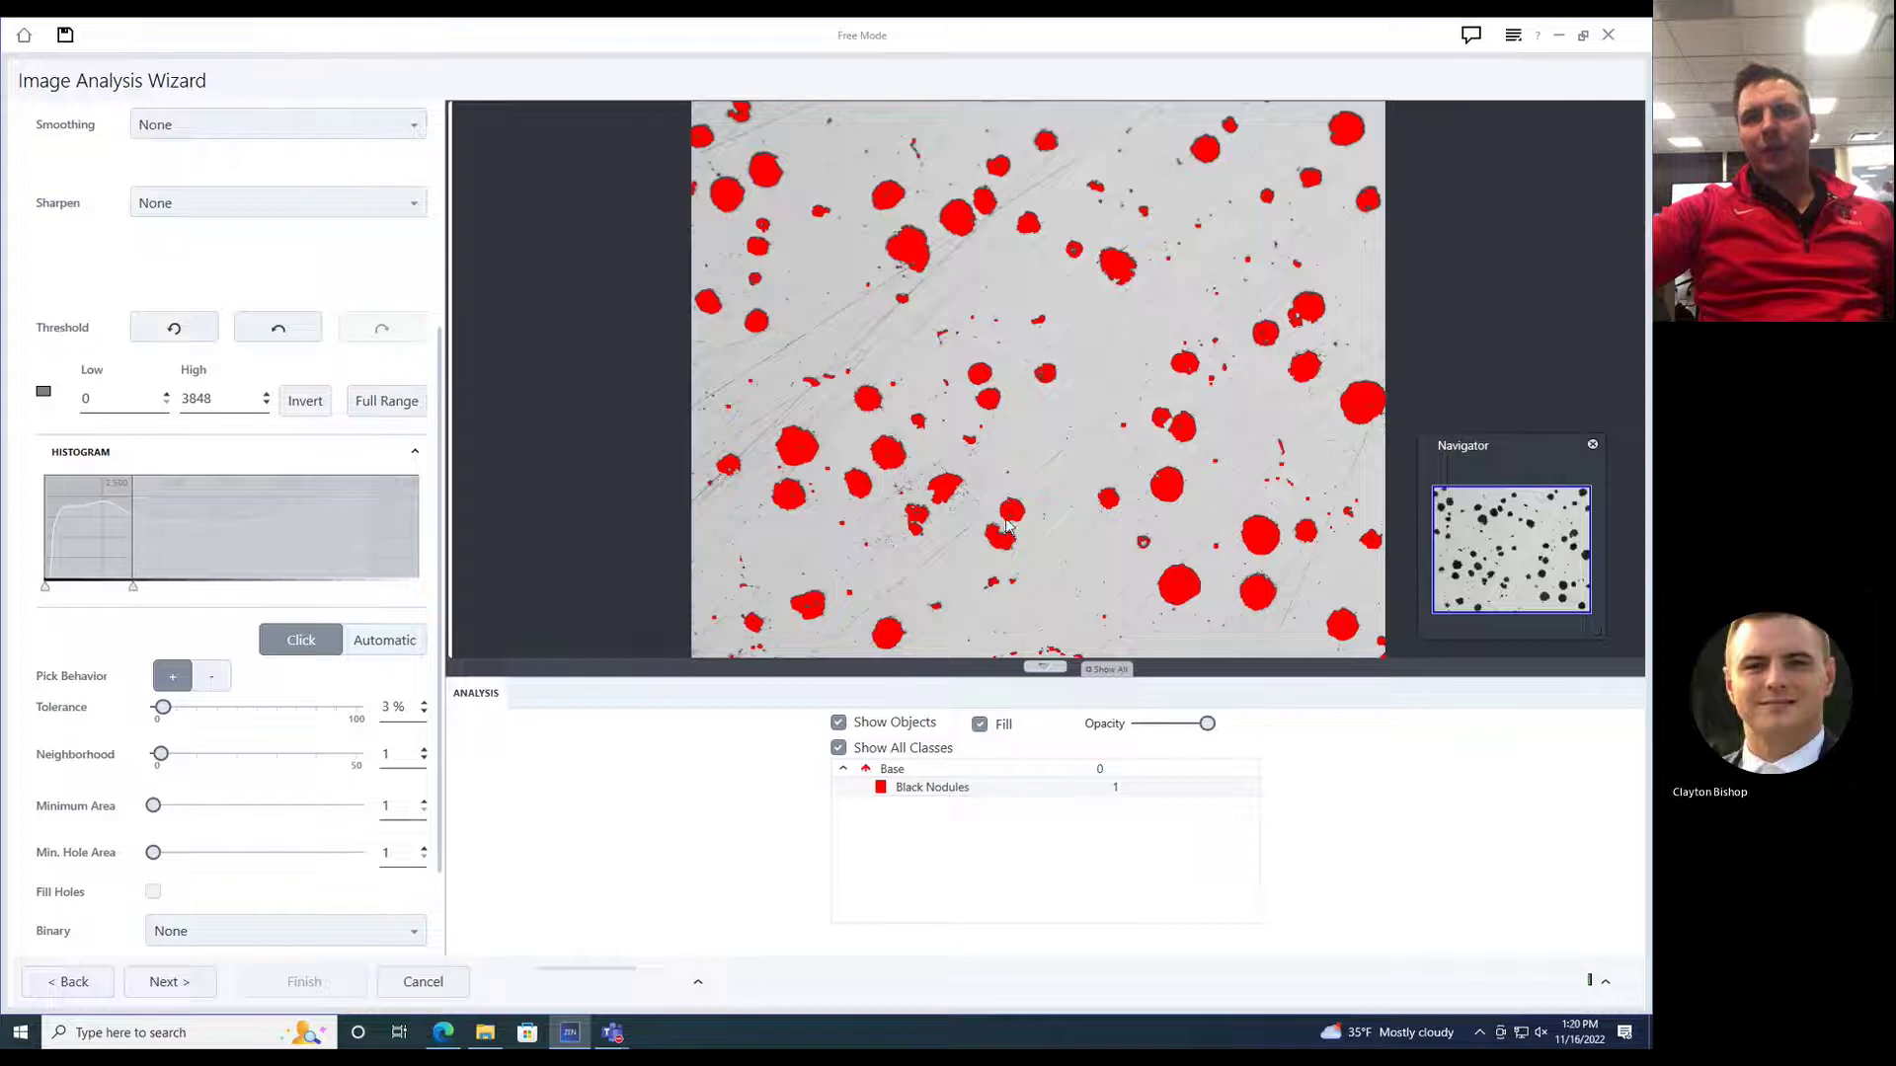
drag(134, 590, 211, 592)
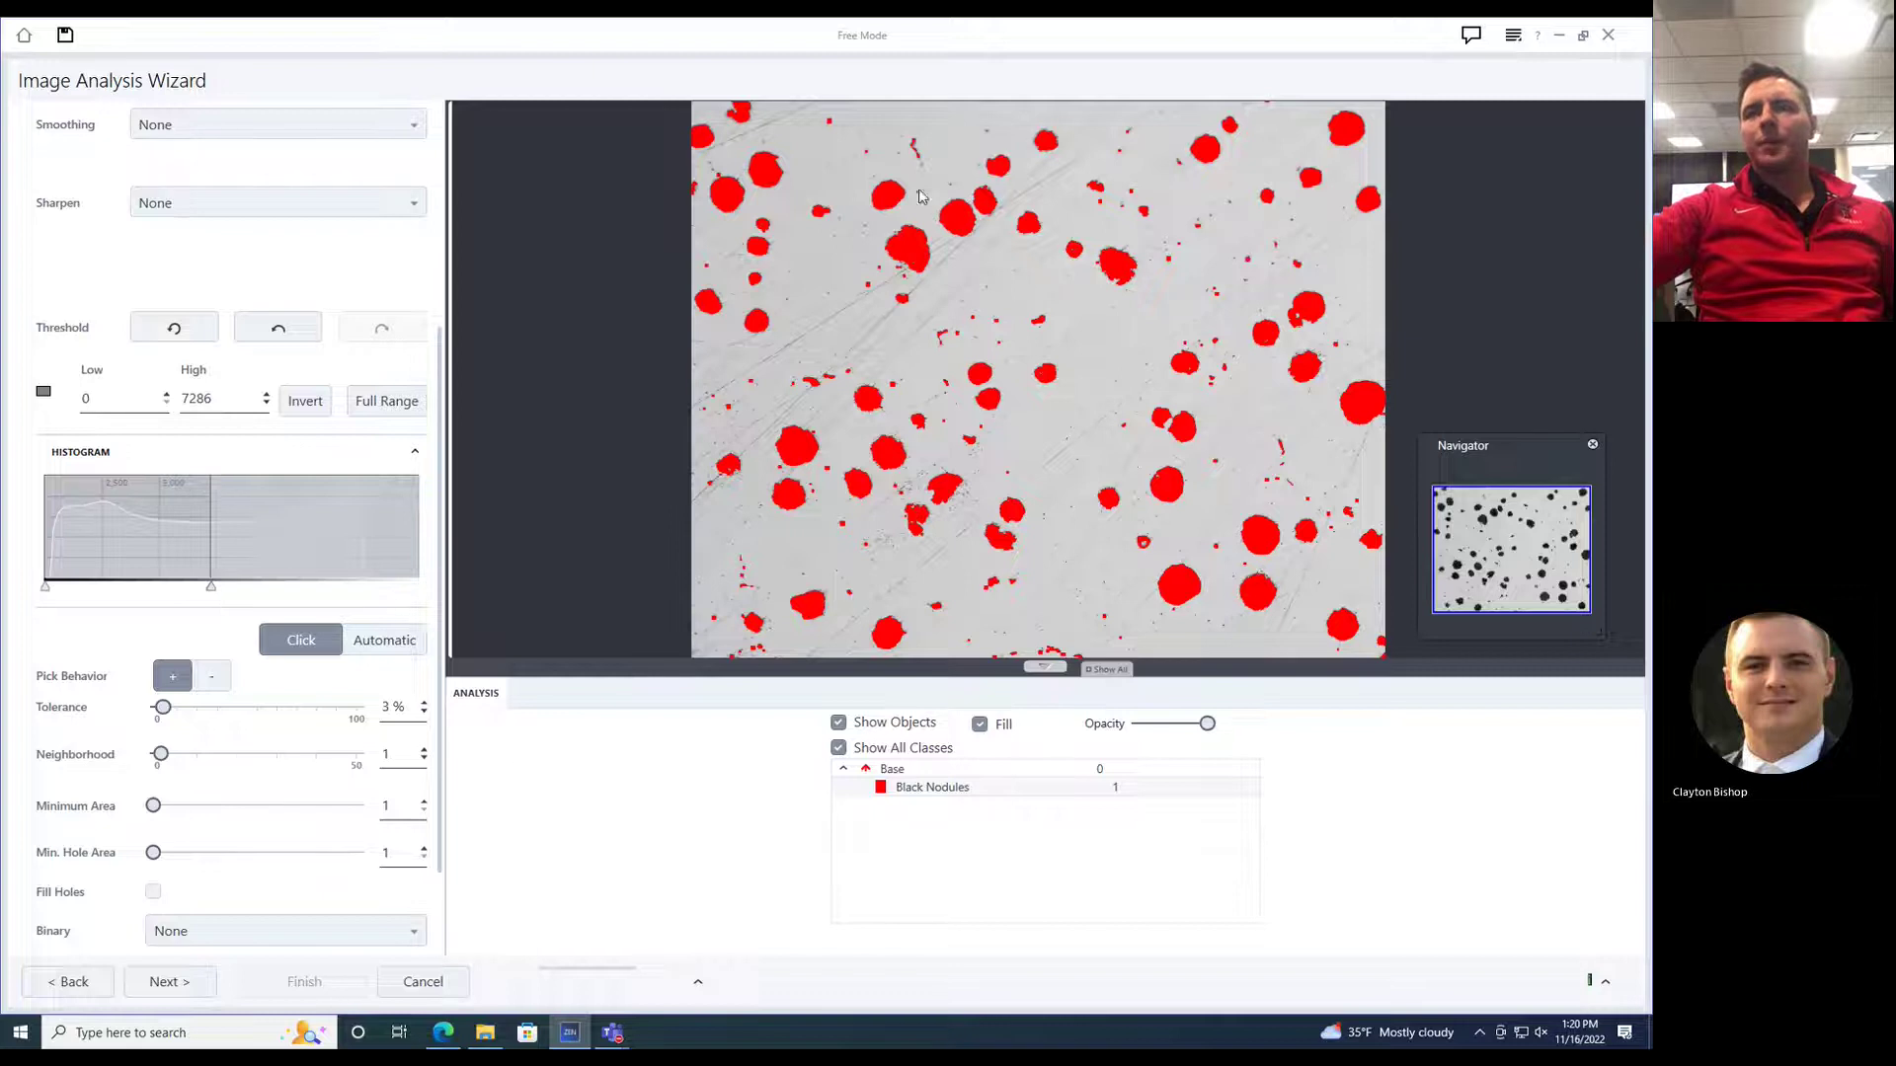
scroll(145, 735, down, 2)
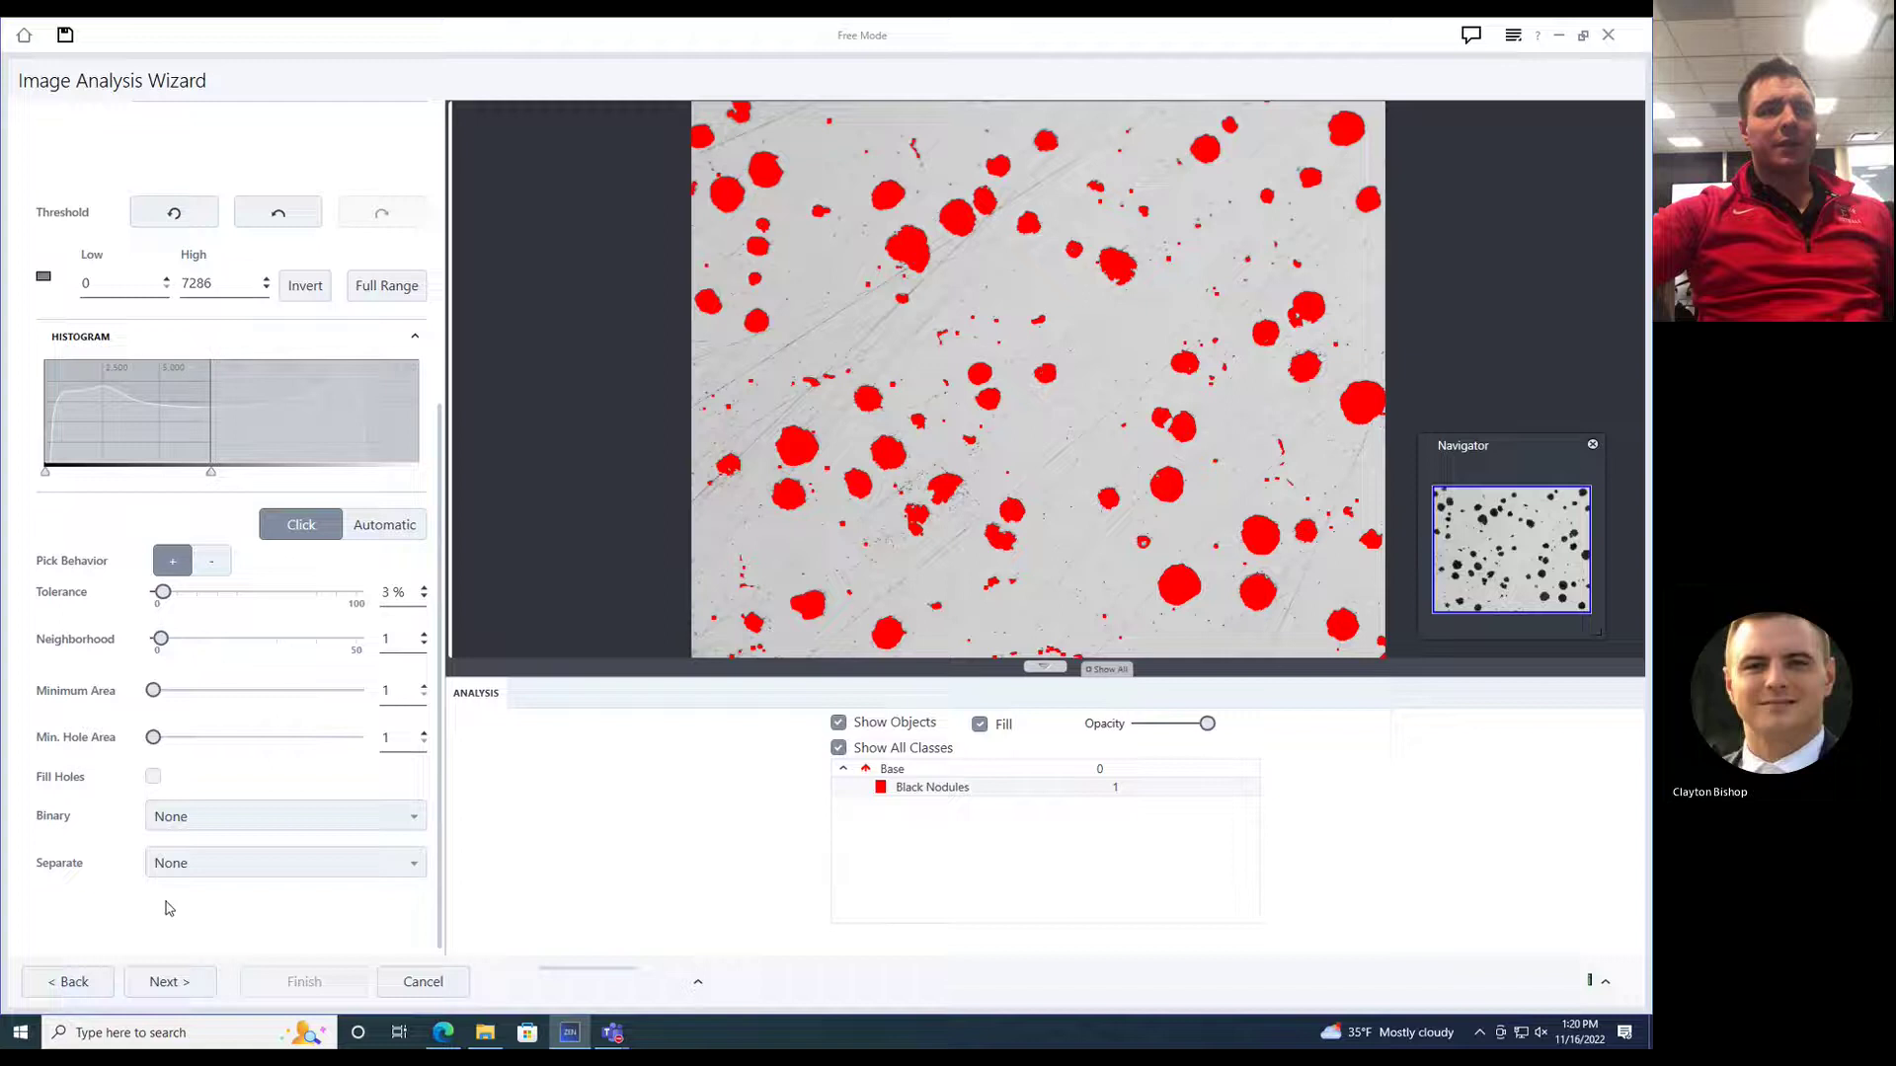
- Try Morphology object separation with count 17, then turn separation back off
click(188, 869)
click(242, 920)
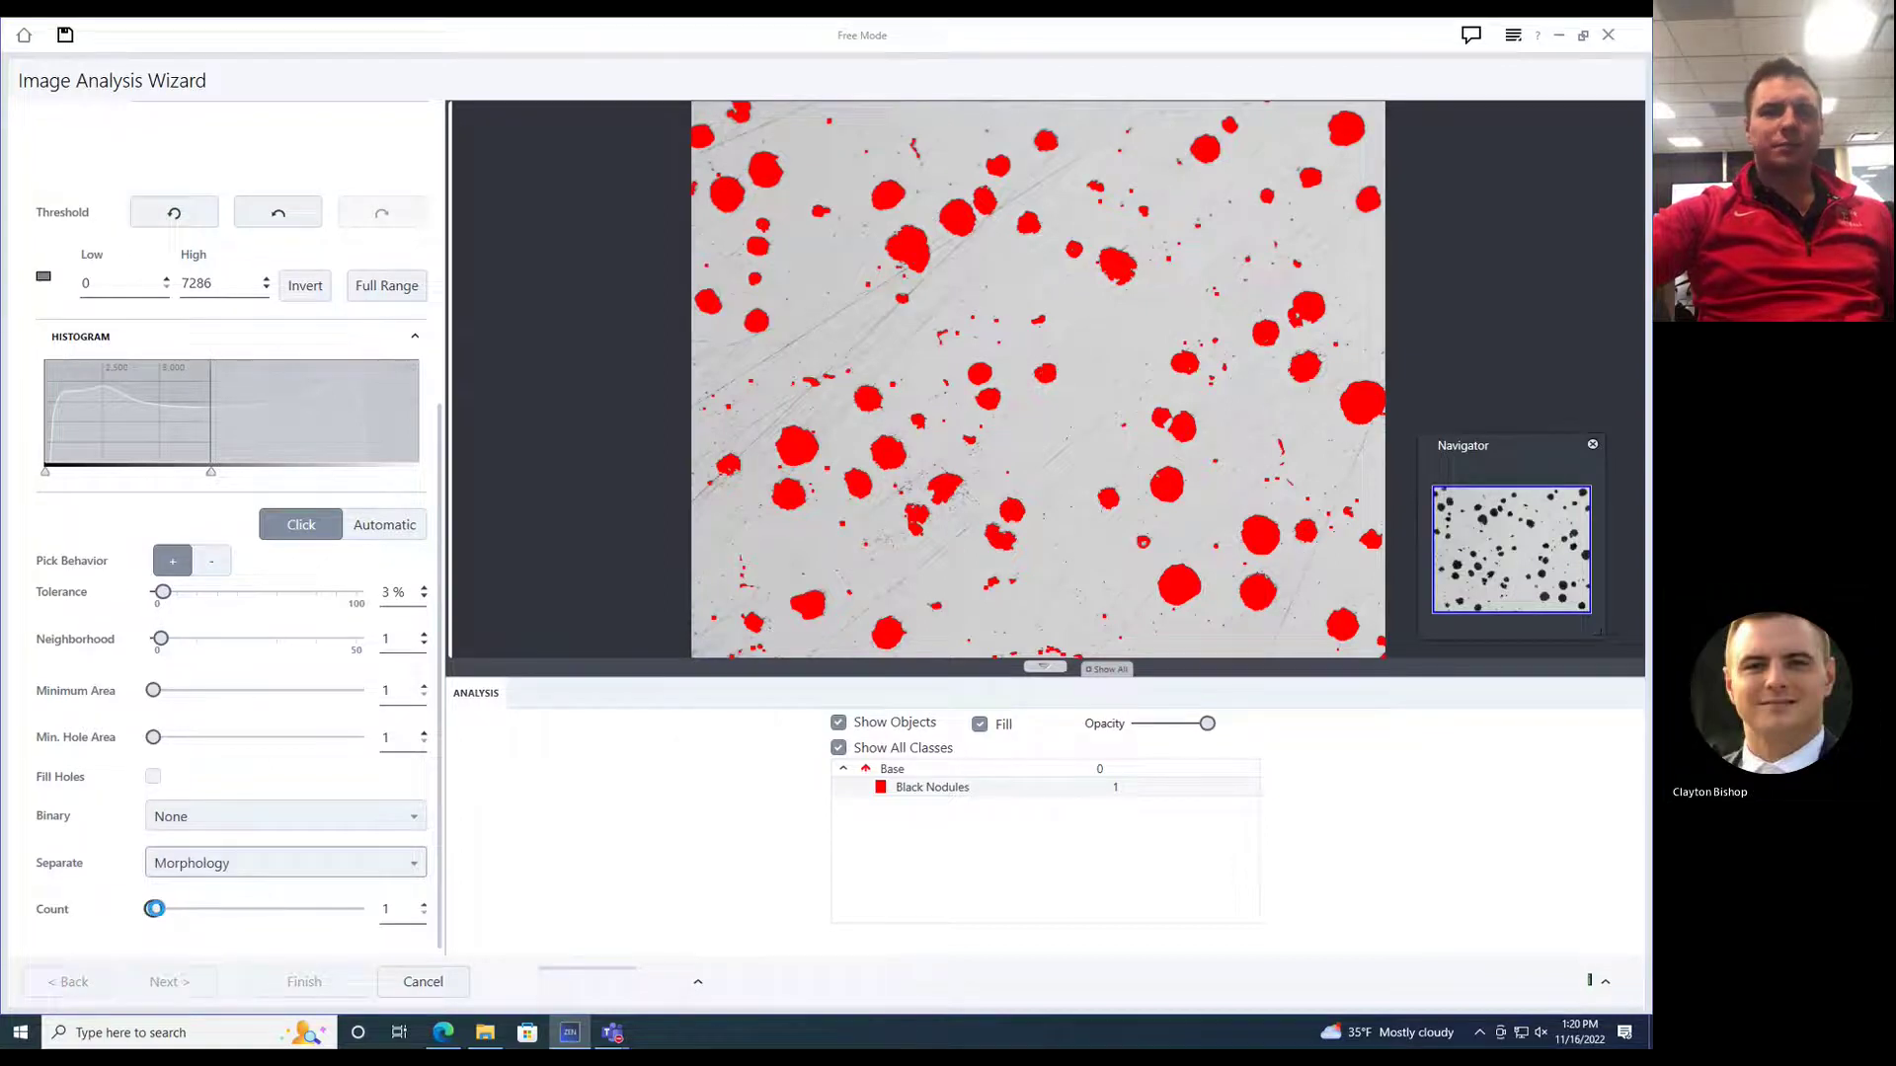
drag(154, 910, 224, 902)
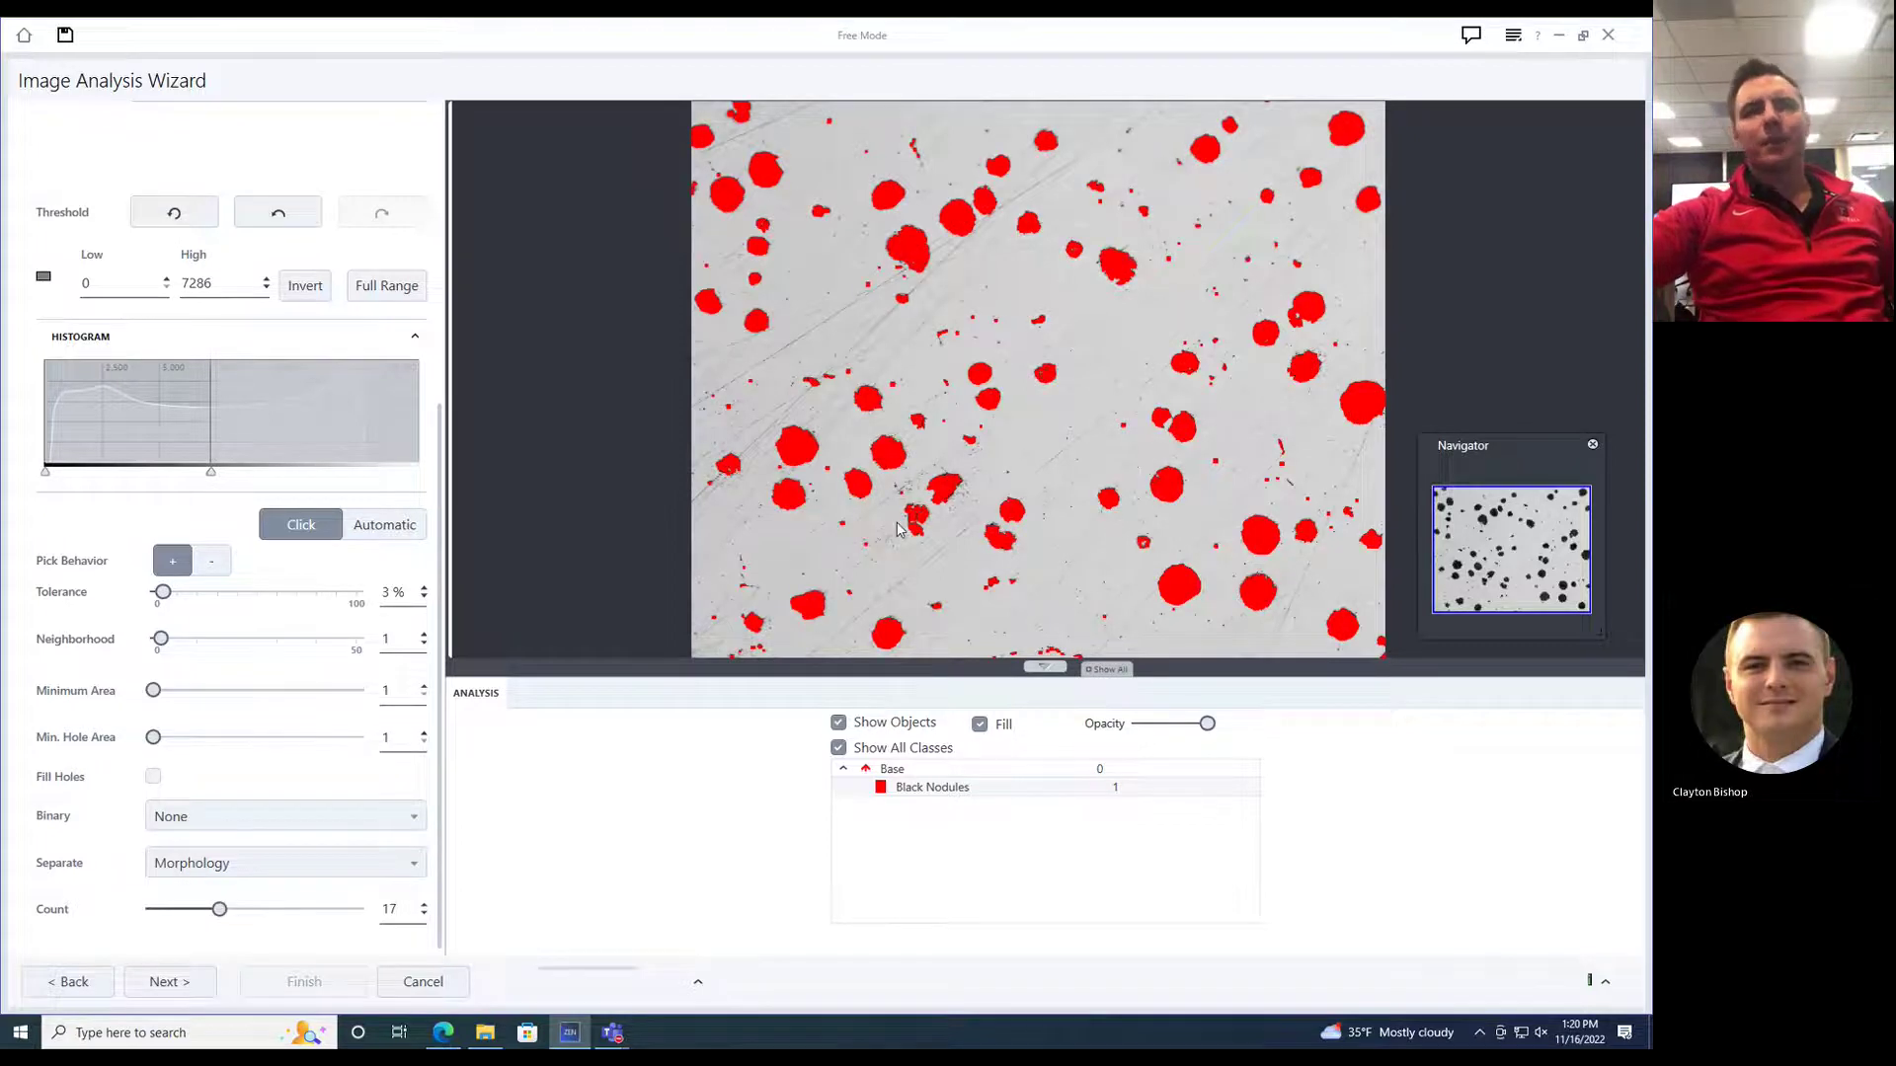
click(233, 865)
click(237, 891)
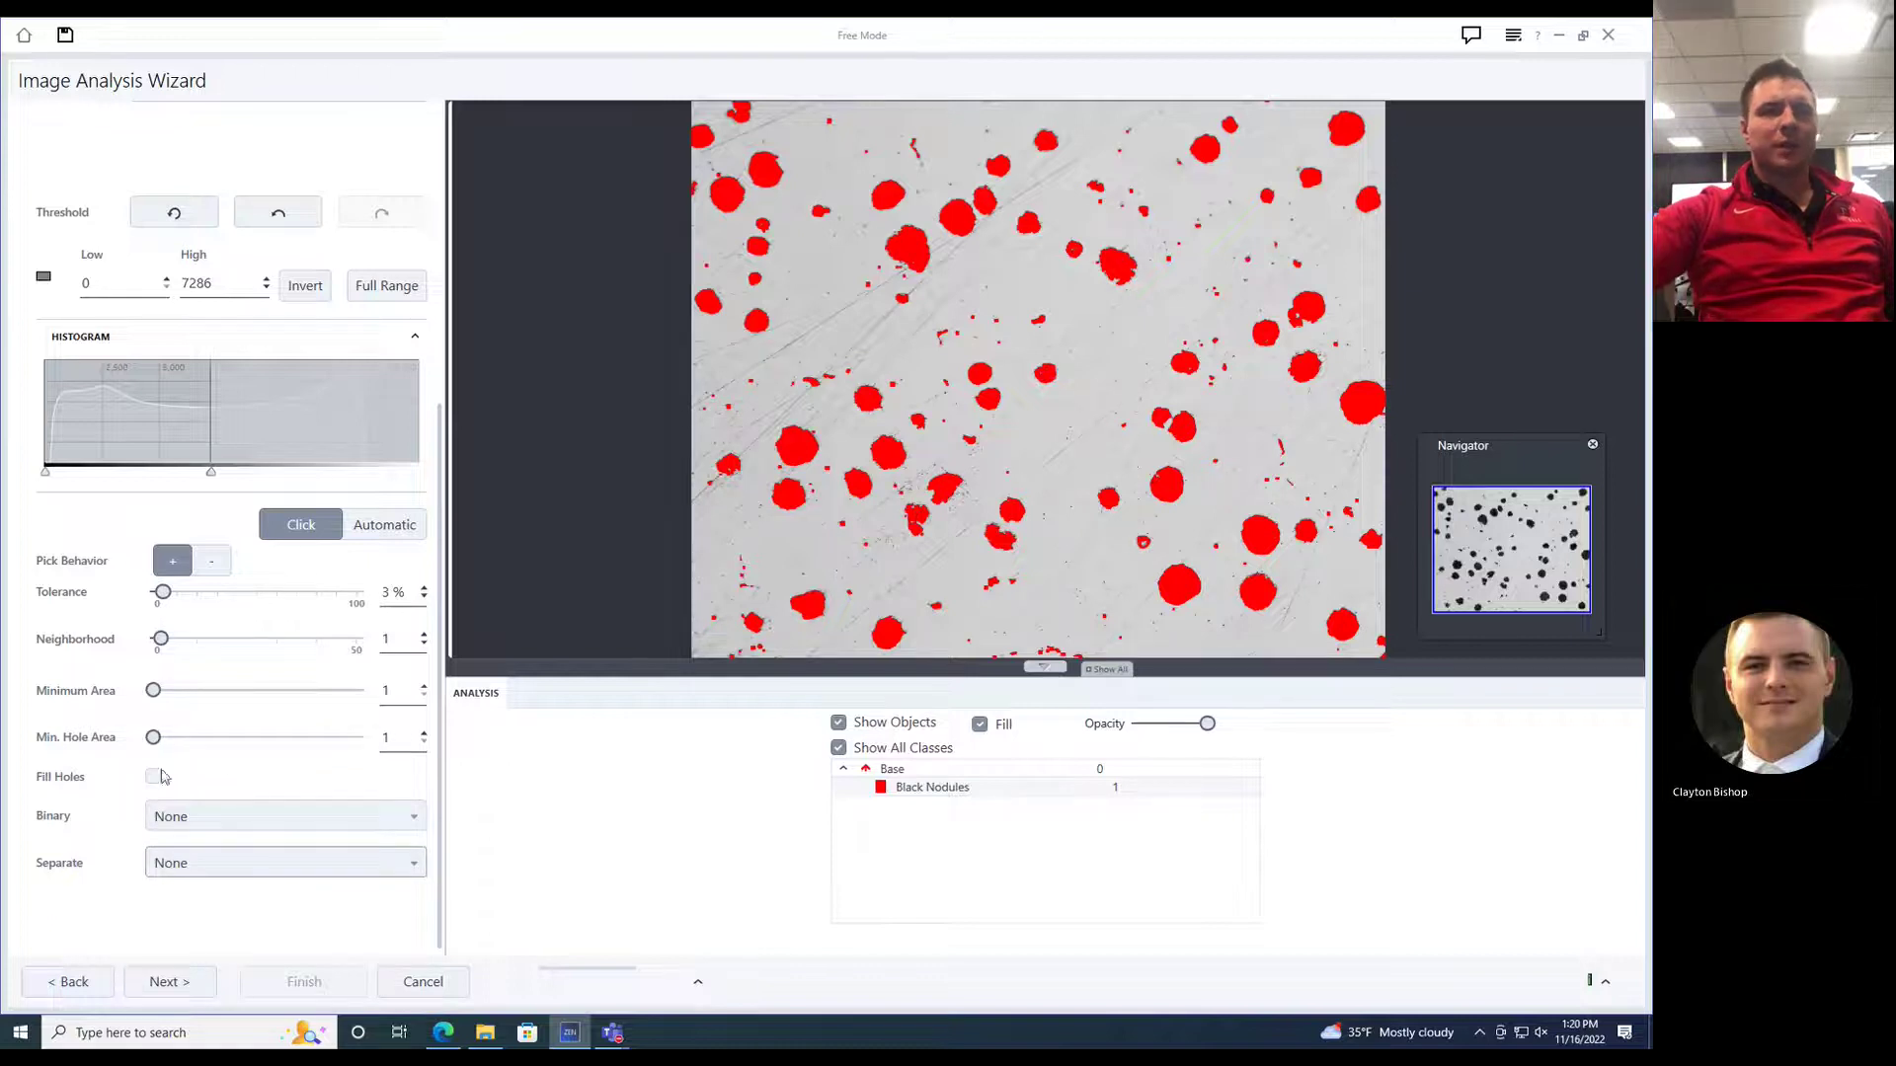
- Raise the minimum segmentation area to 711 and move on to Region Filter
drag(153, 690, 265, 692)
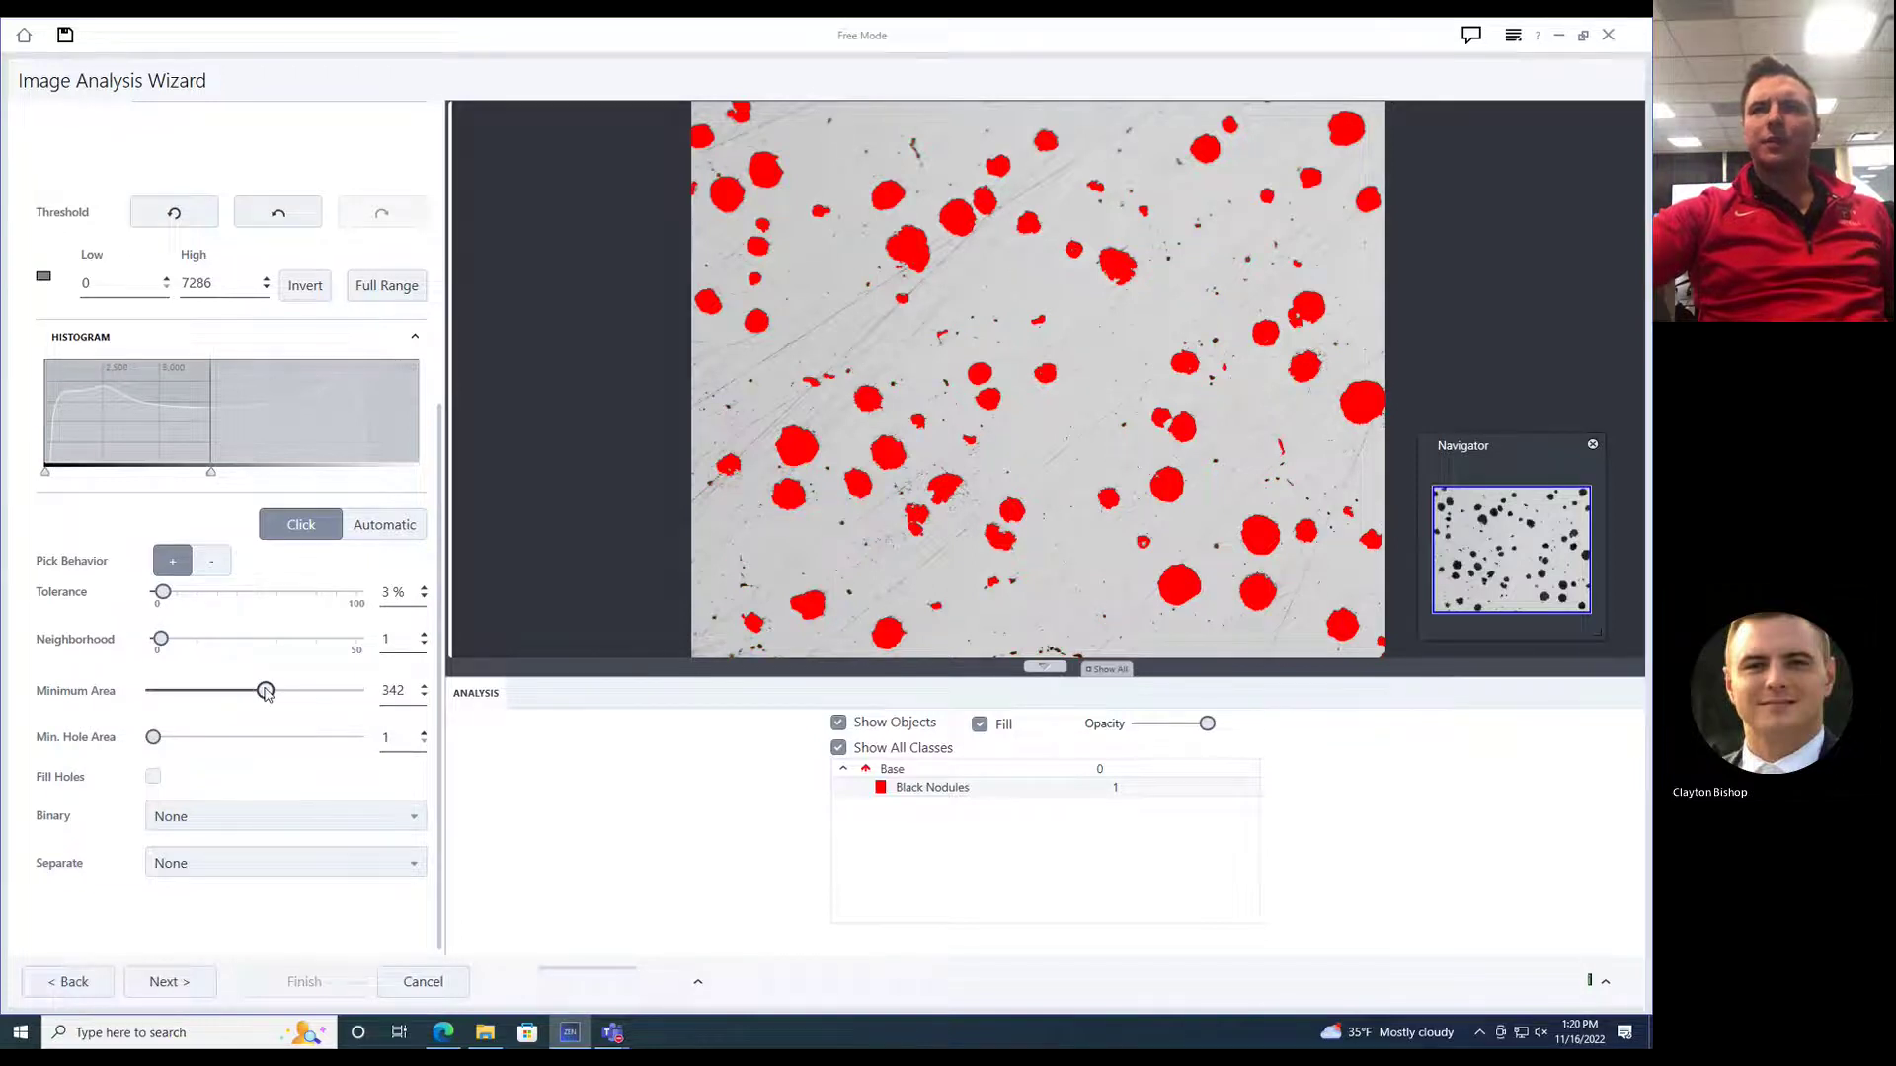
drag(272, 696, 317, 693)
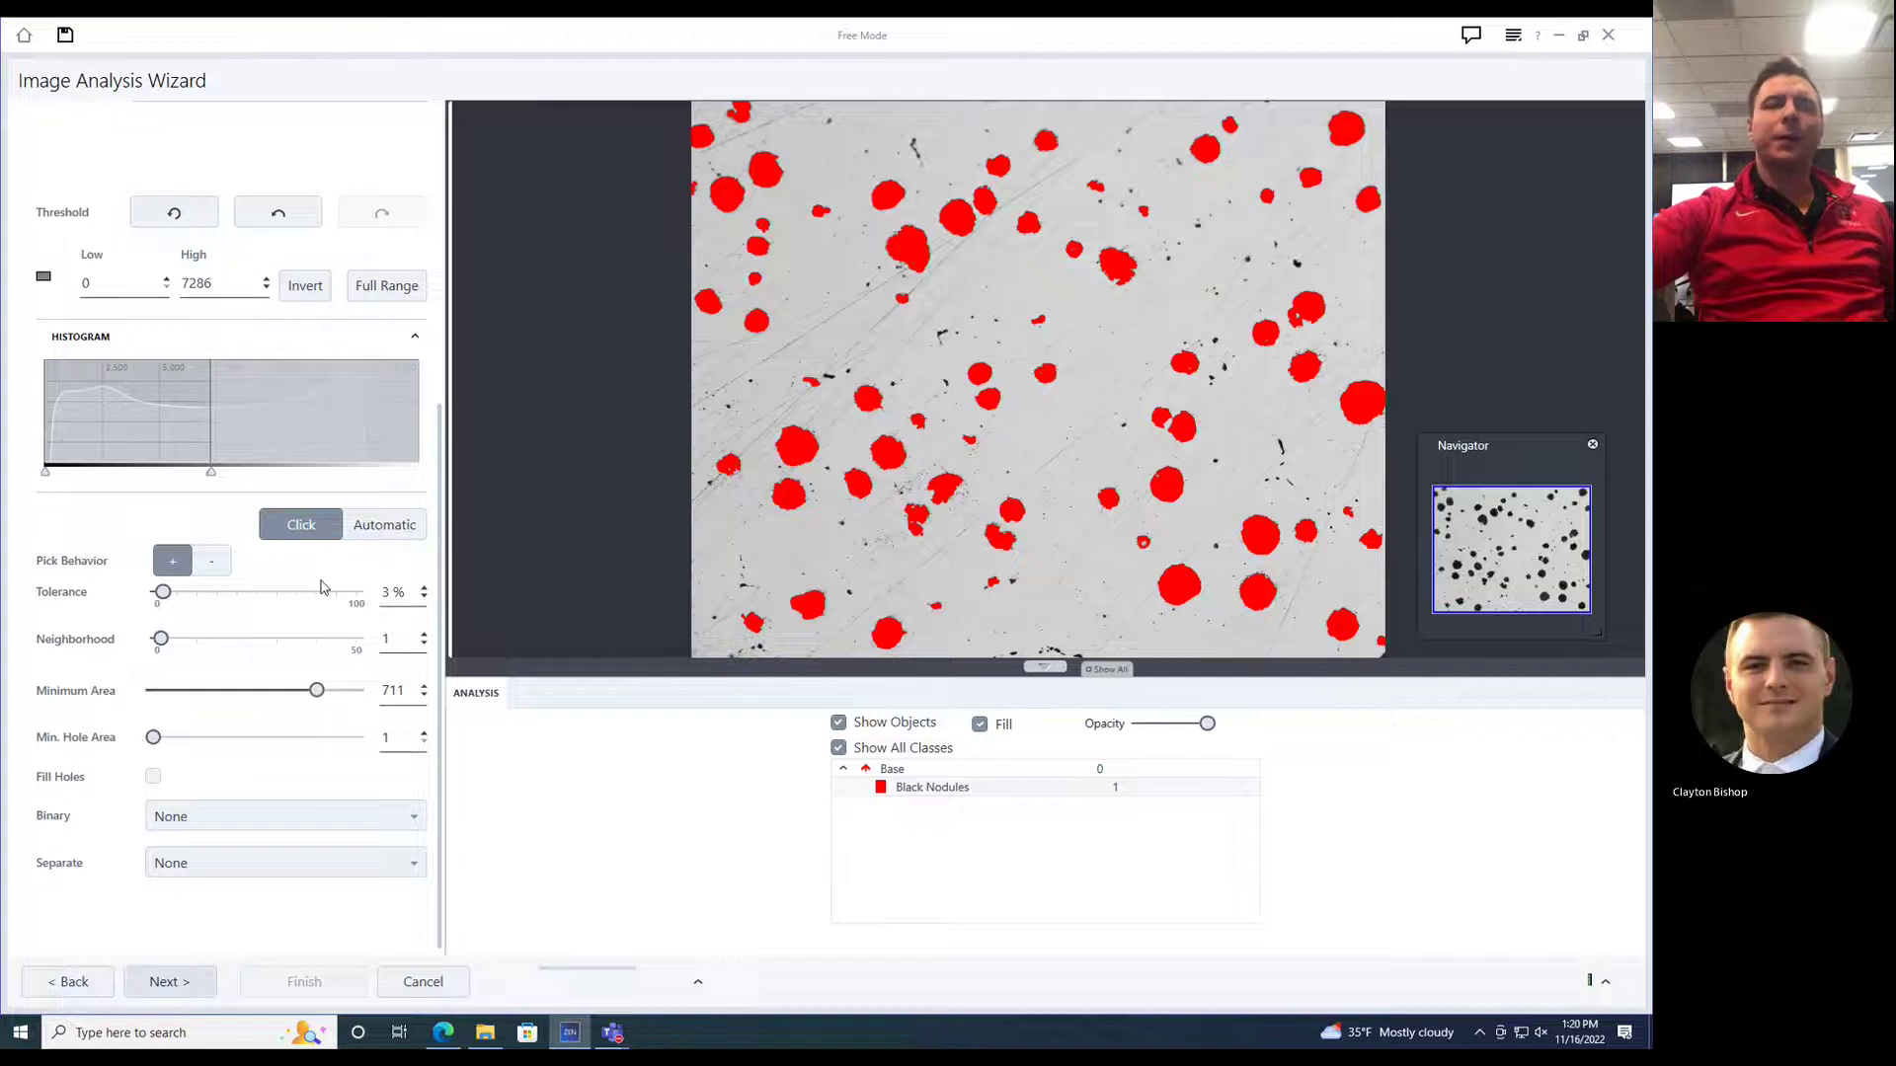
click(166, 981)
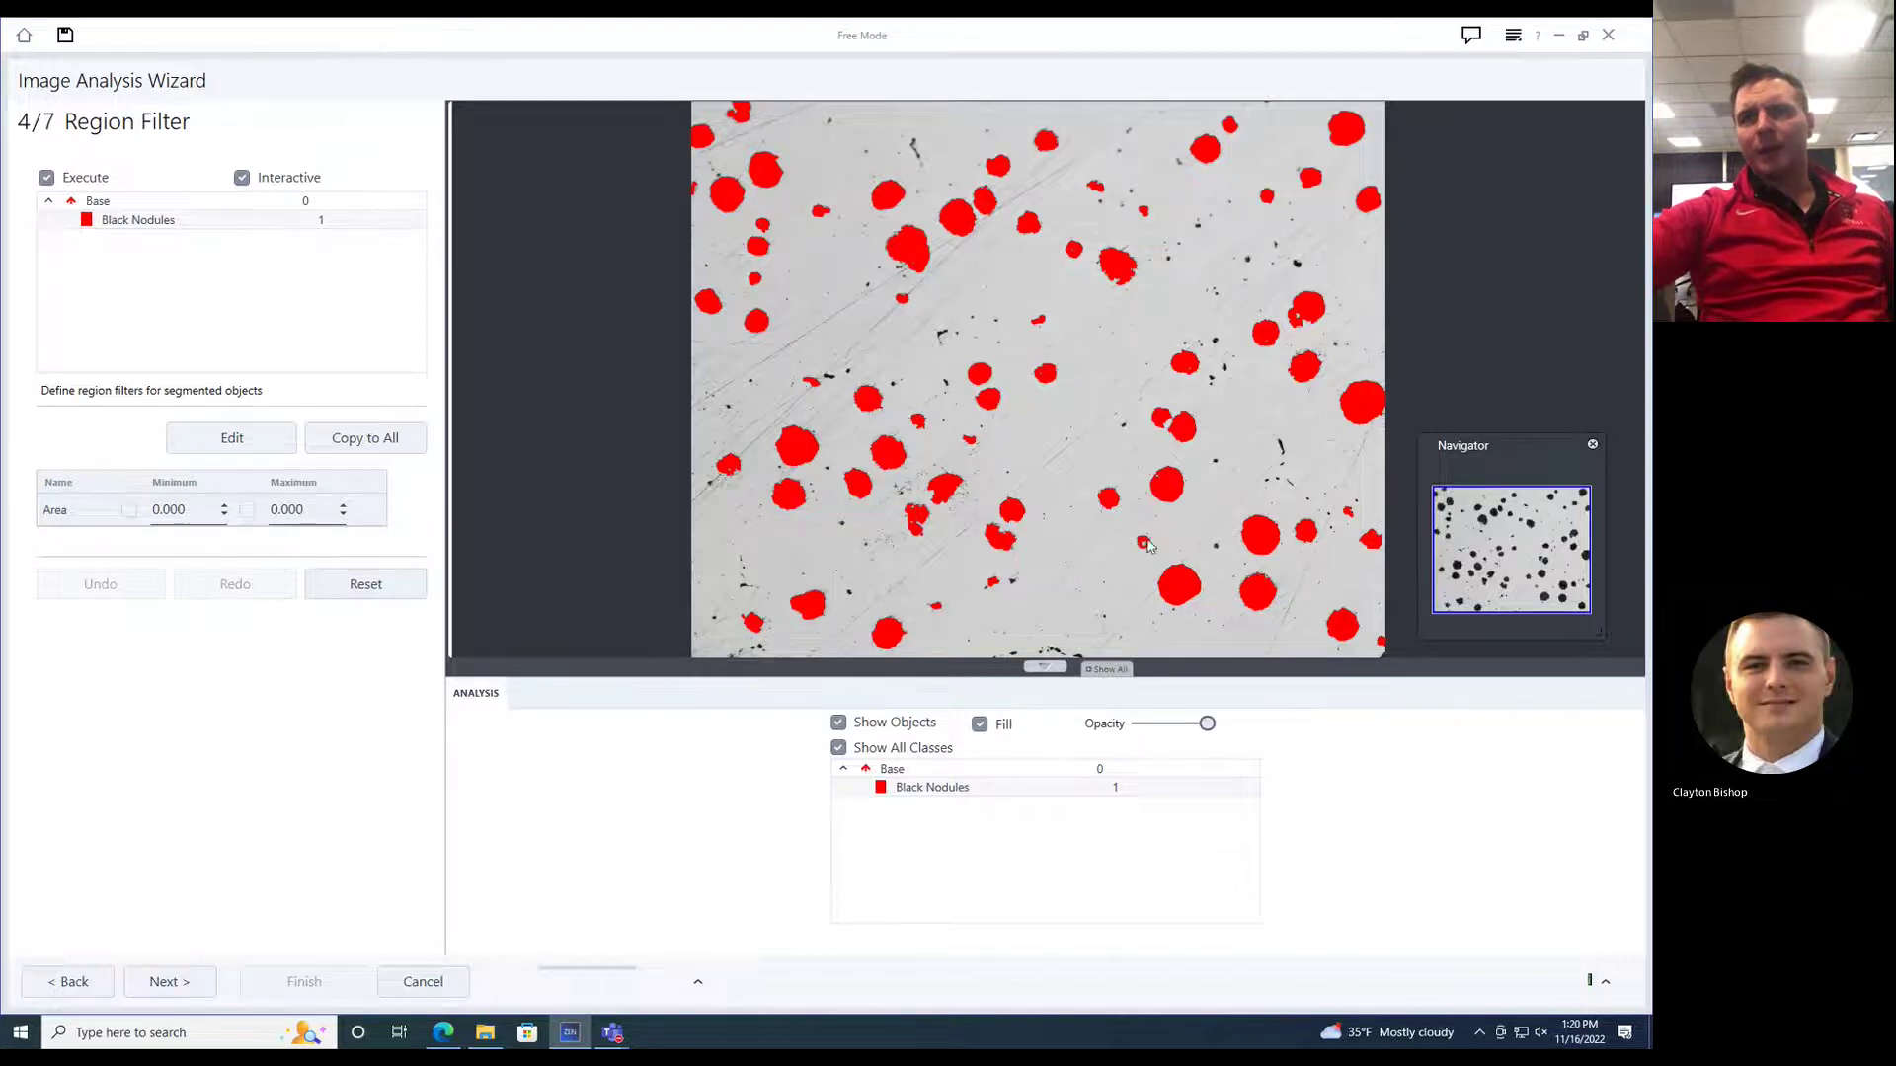
- Enable the Area filter from a small nodule and add Roundness as a second condition
click(1349, 514)
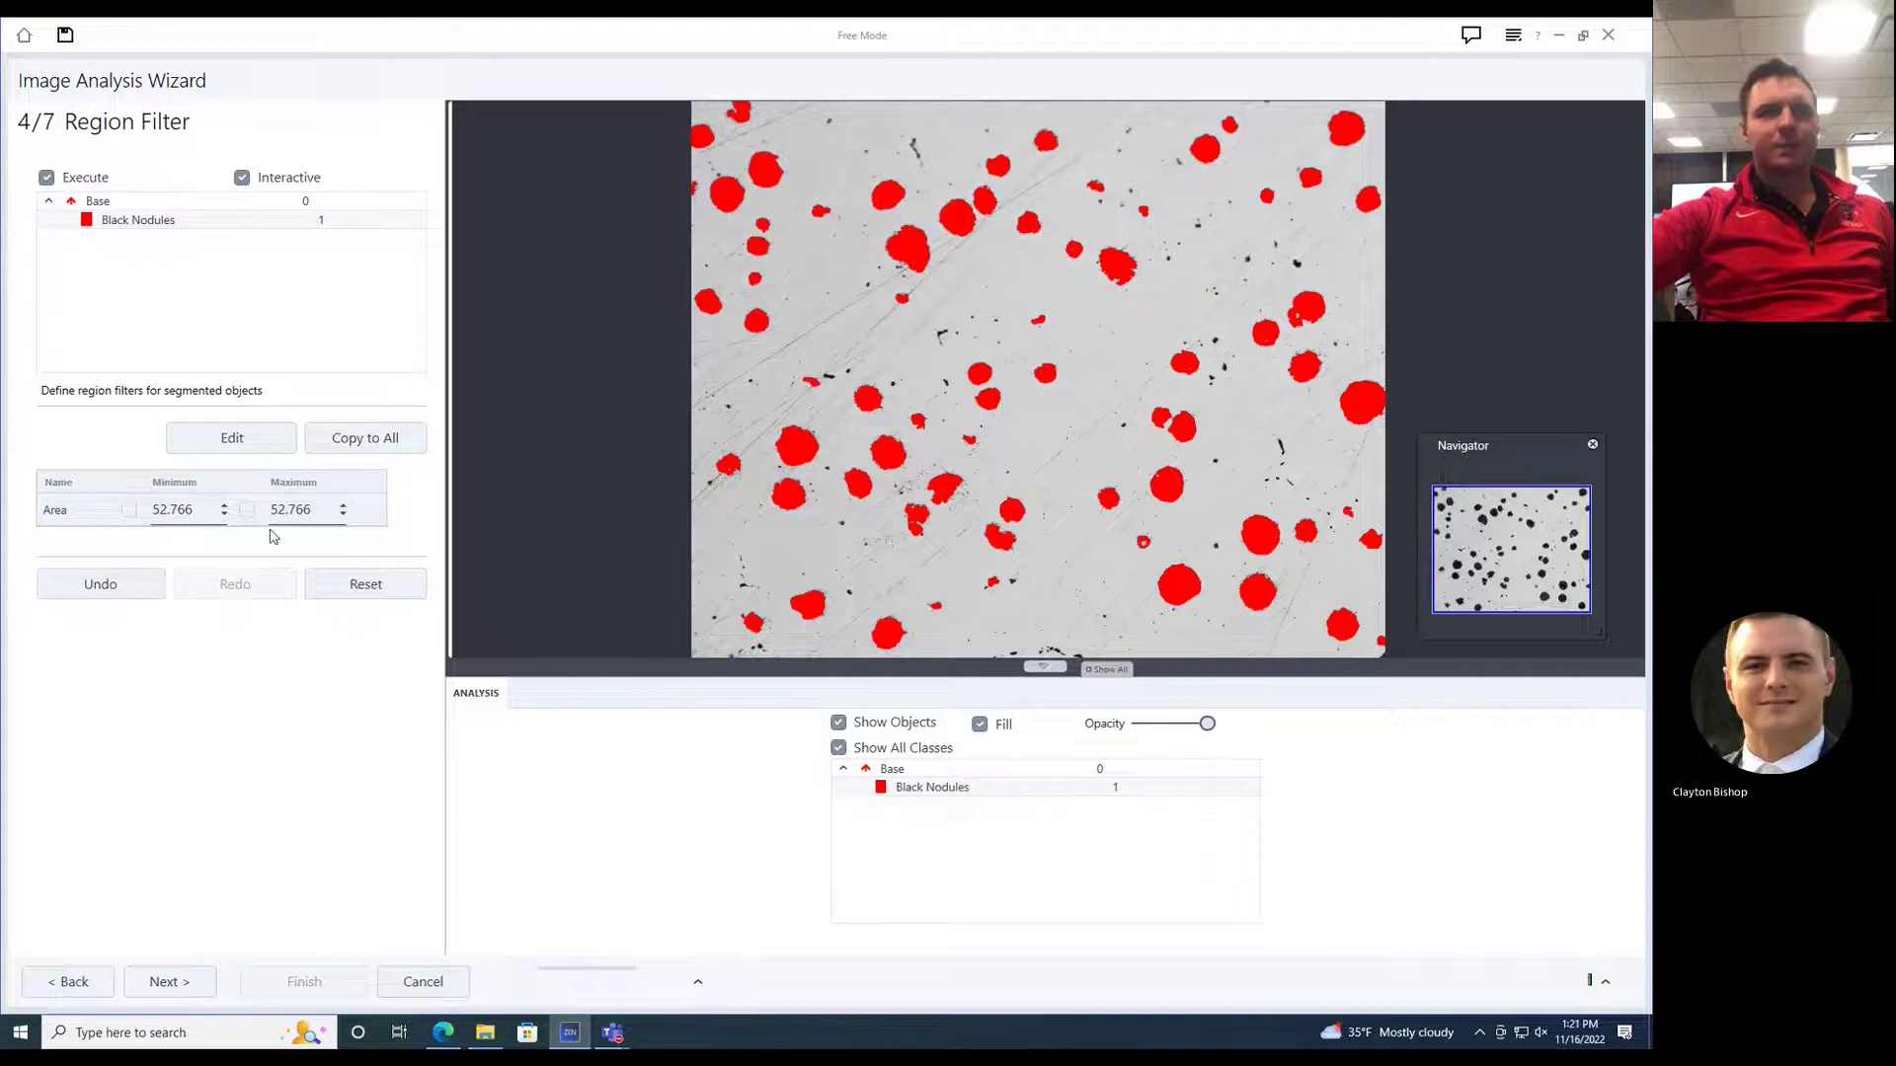
click(130, 510)
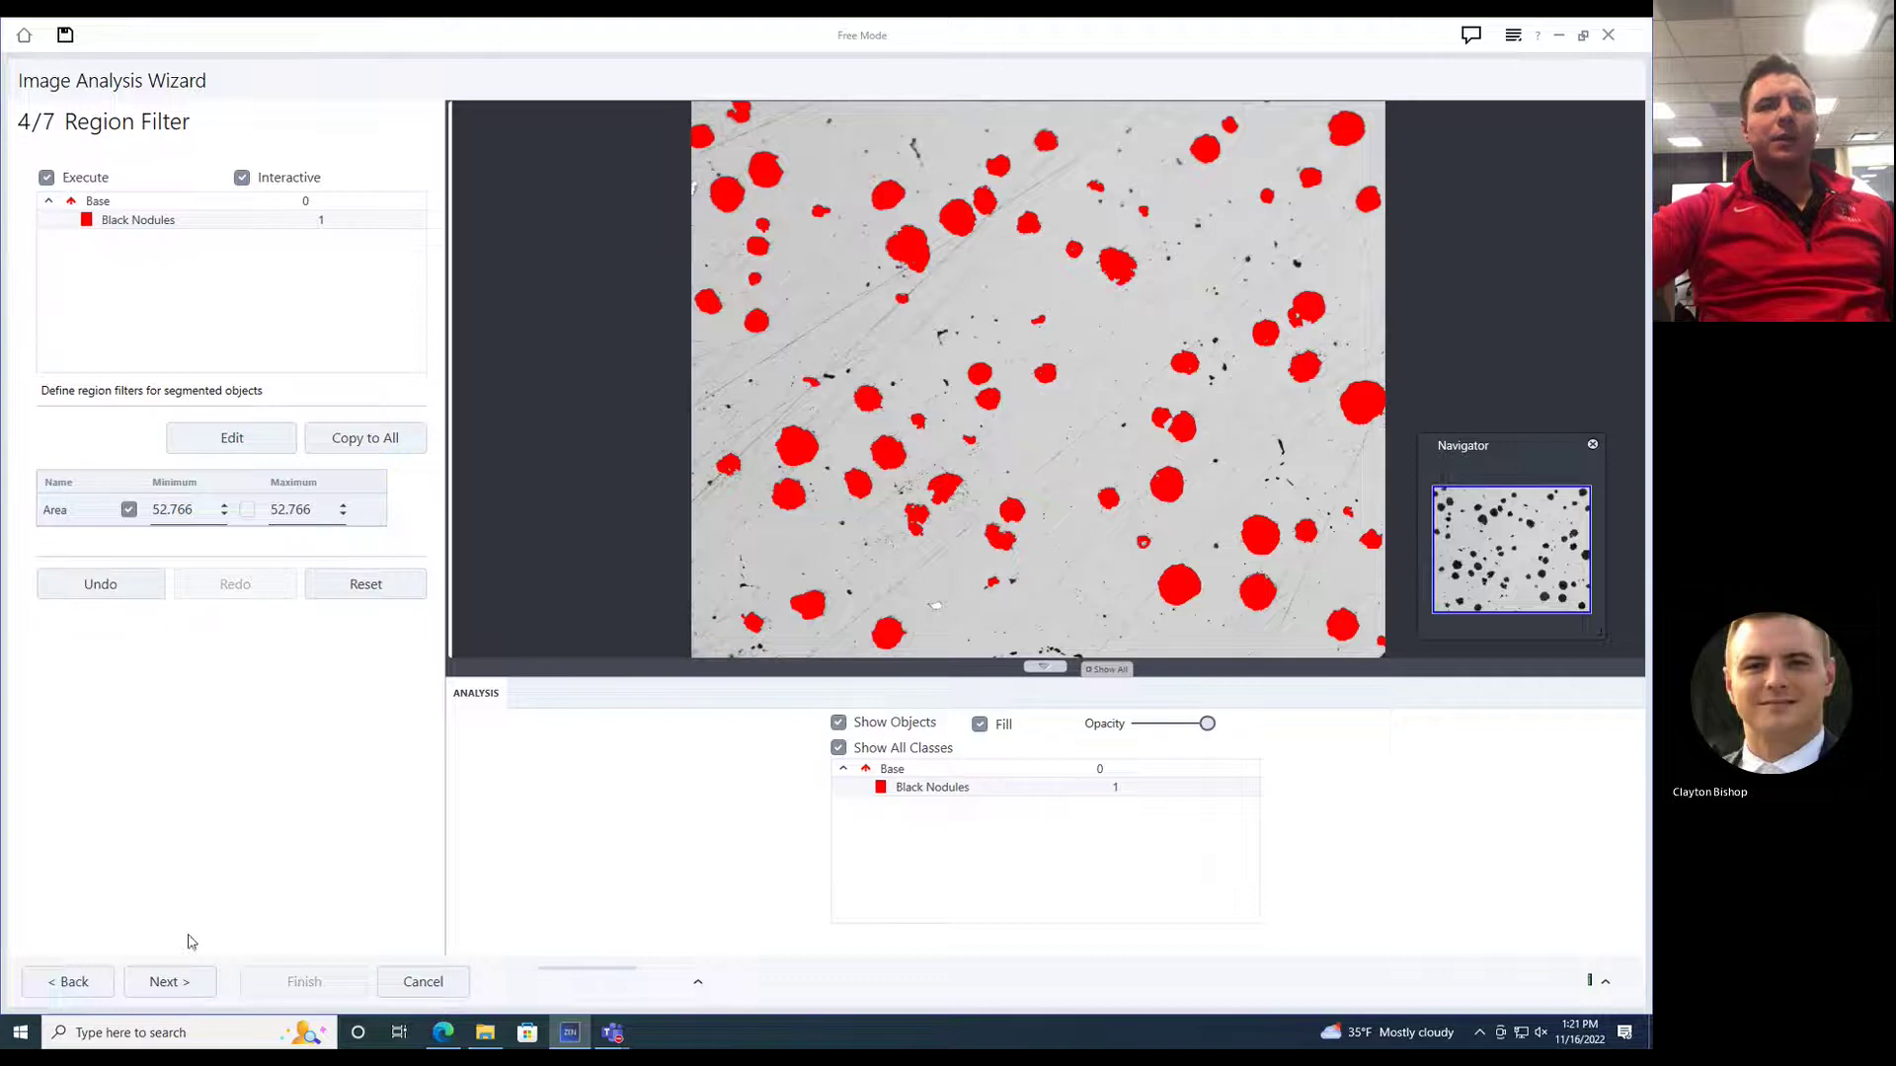
click(232, 438)
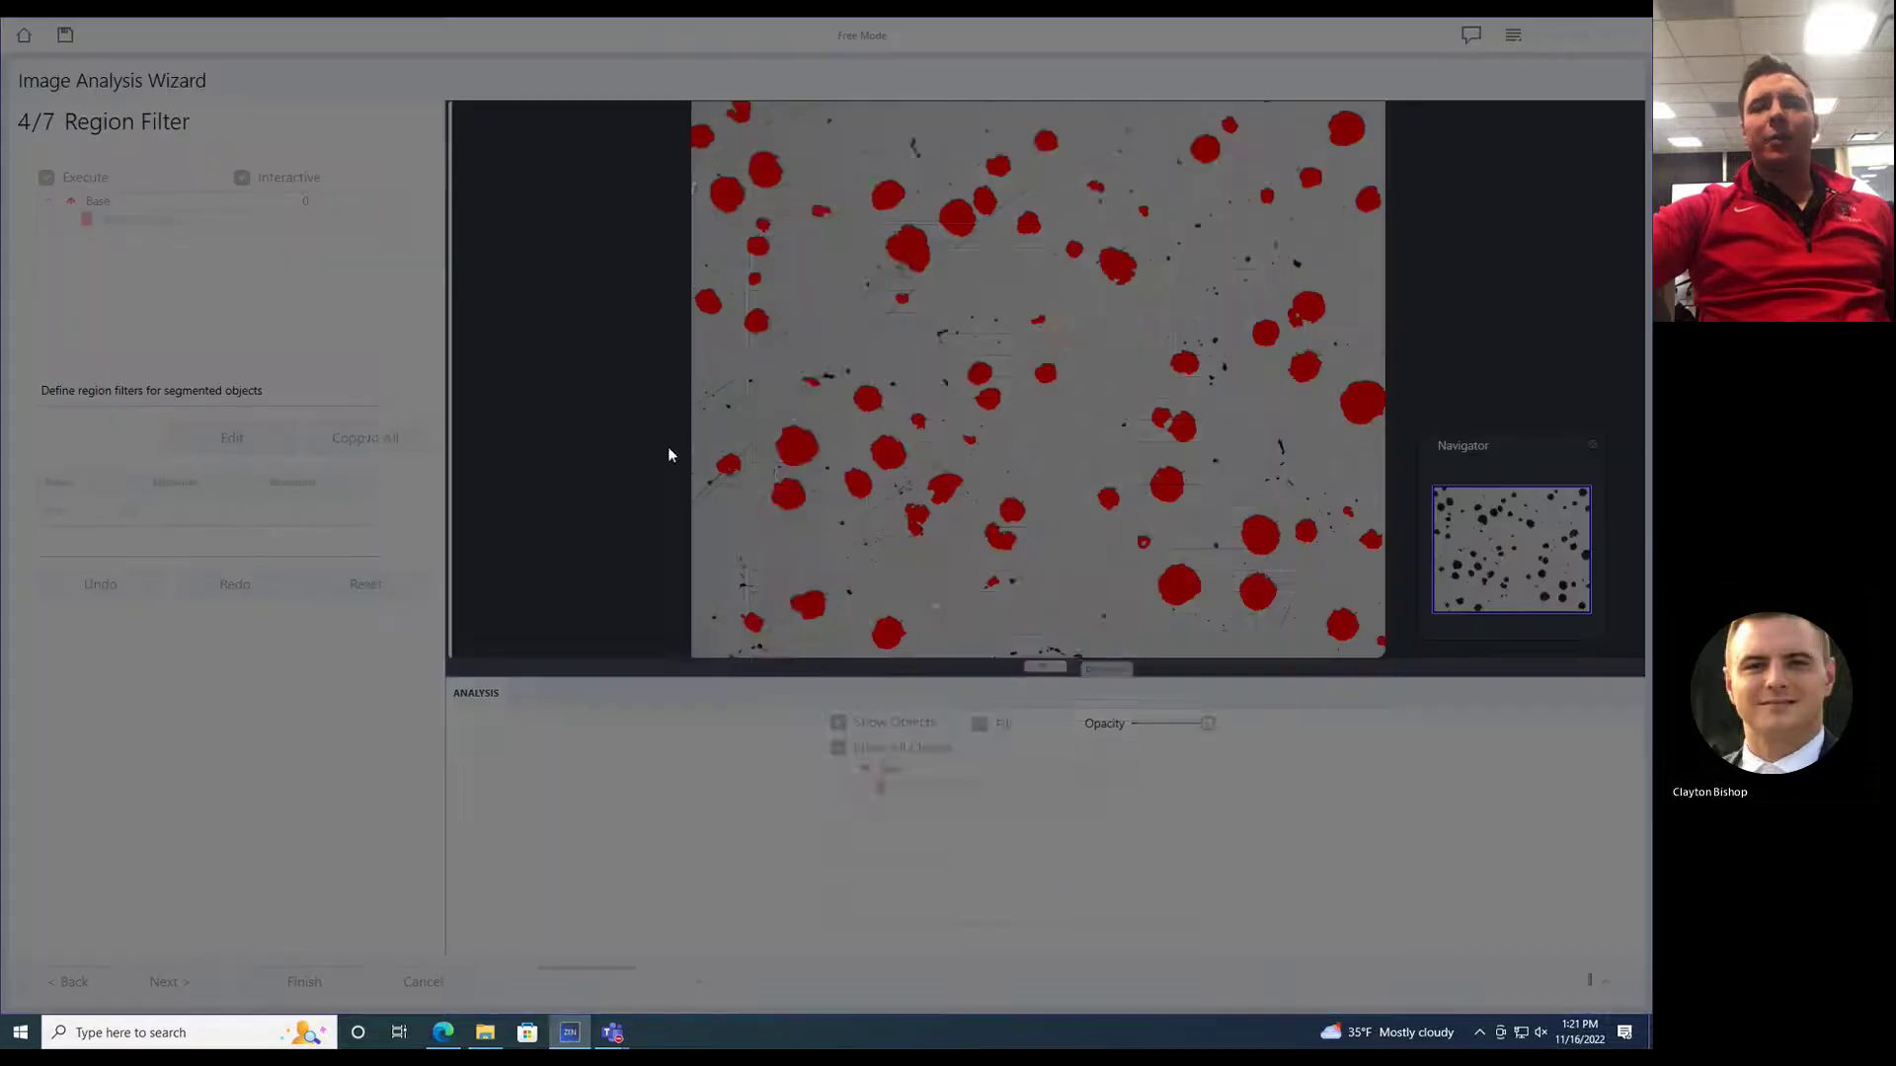
scroll(969, 677, down, 10)
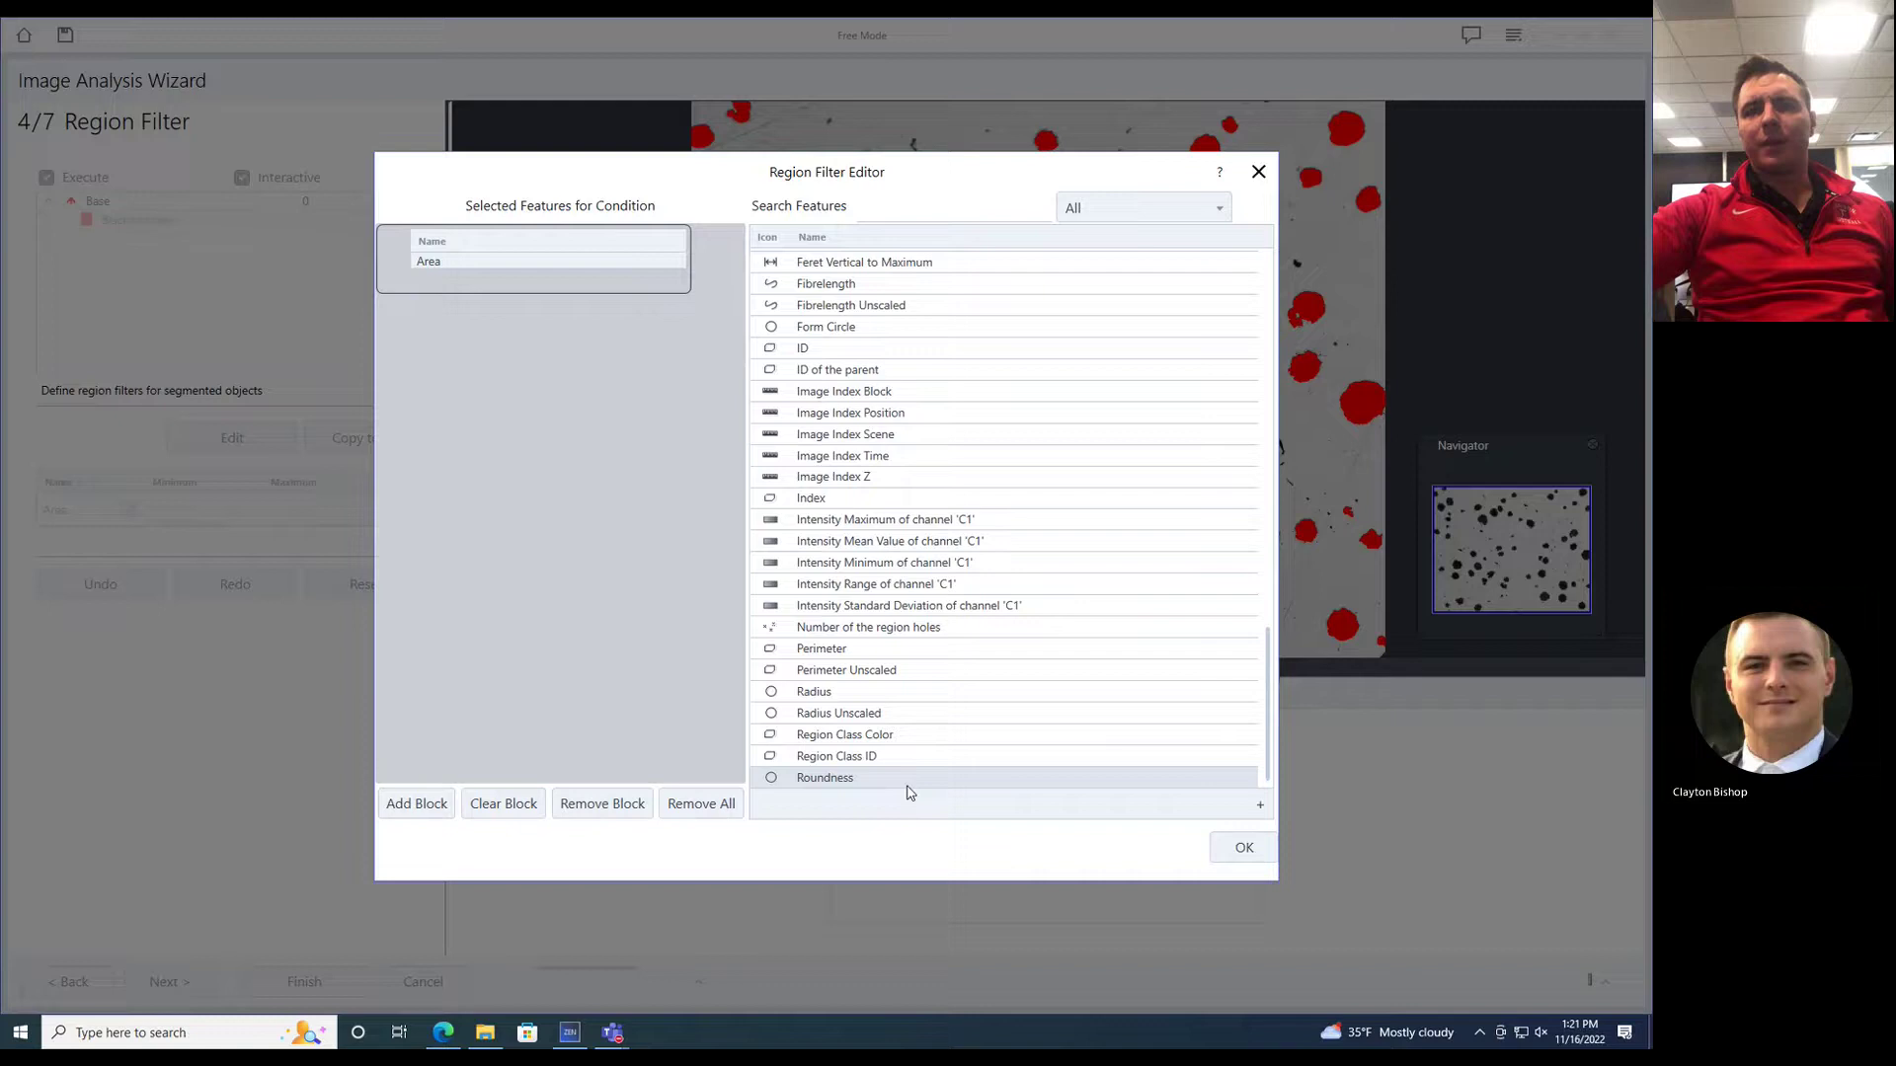
double_click(809, 776)
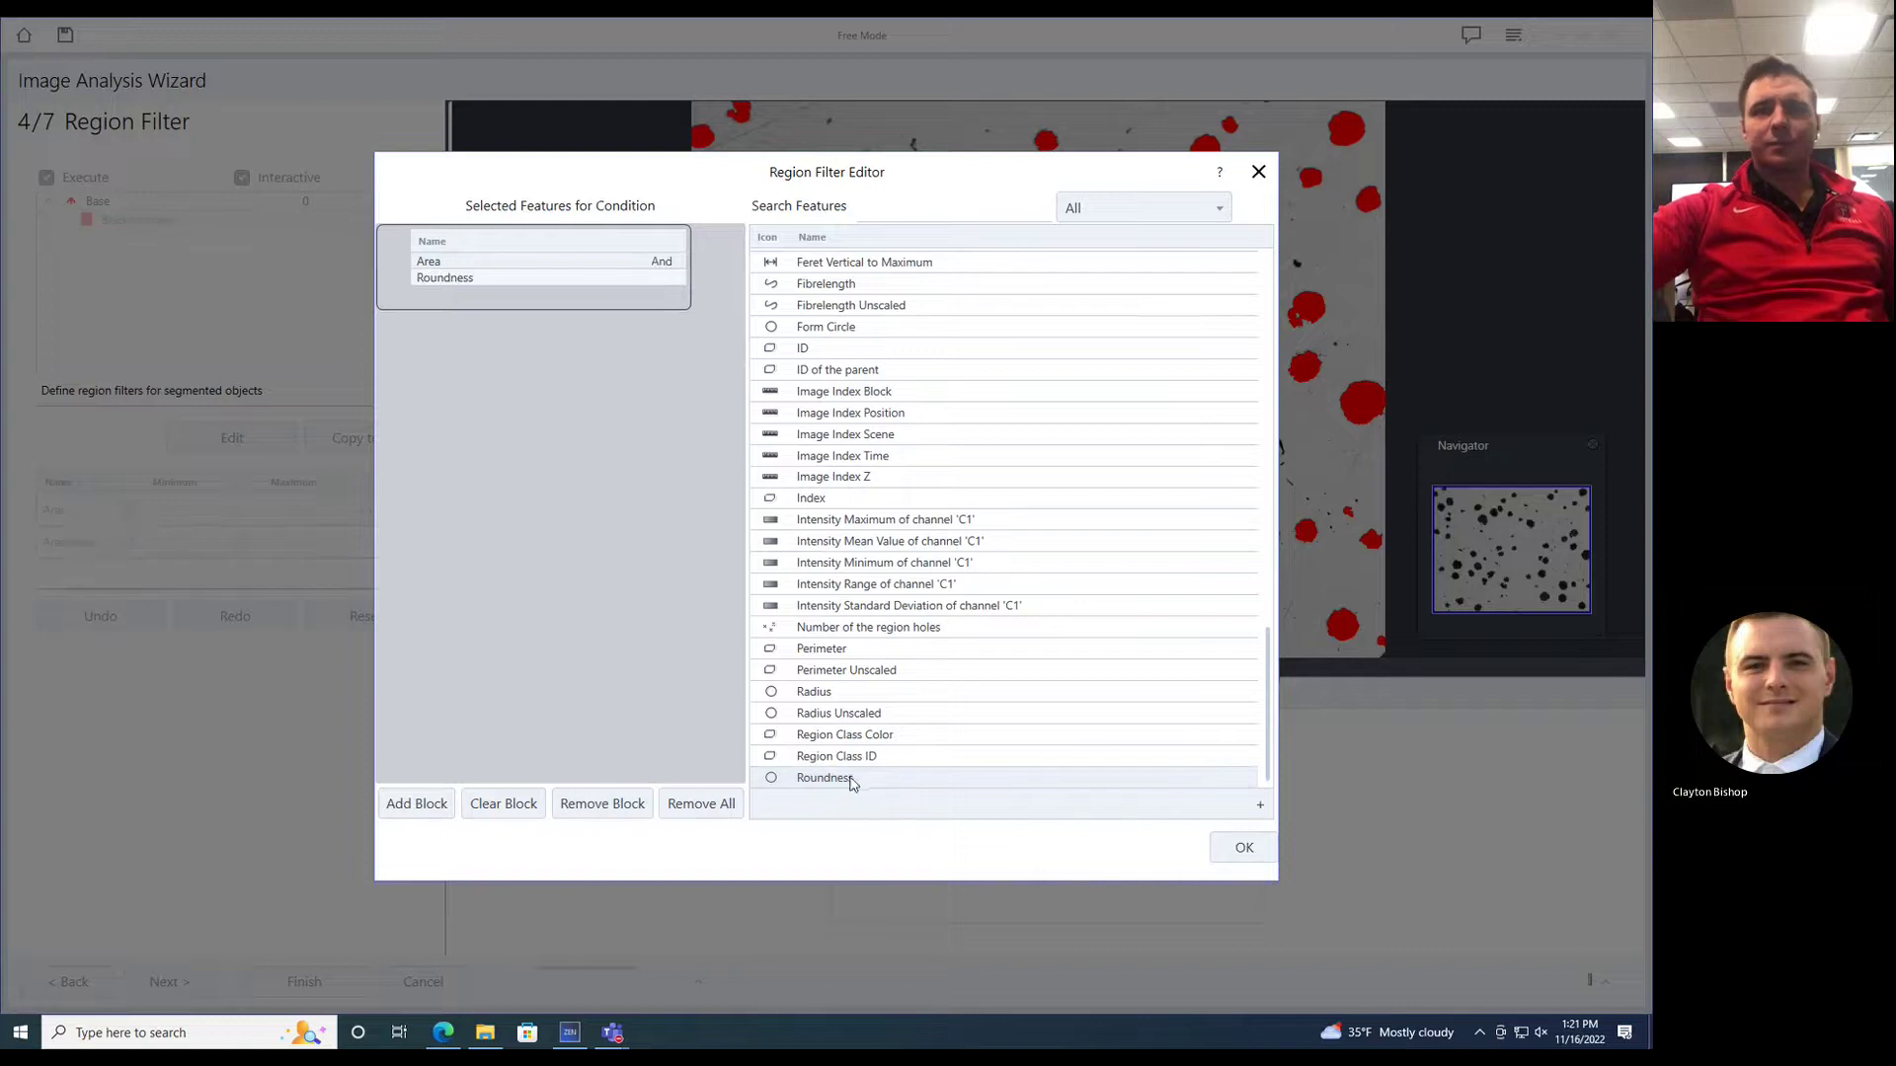
click(1244, 847)
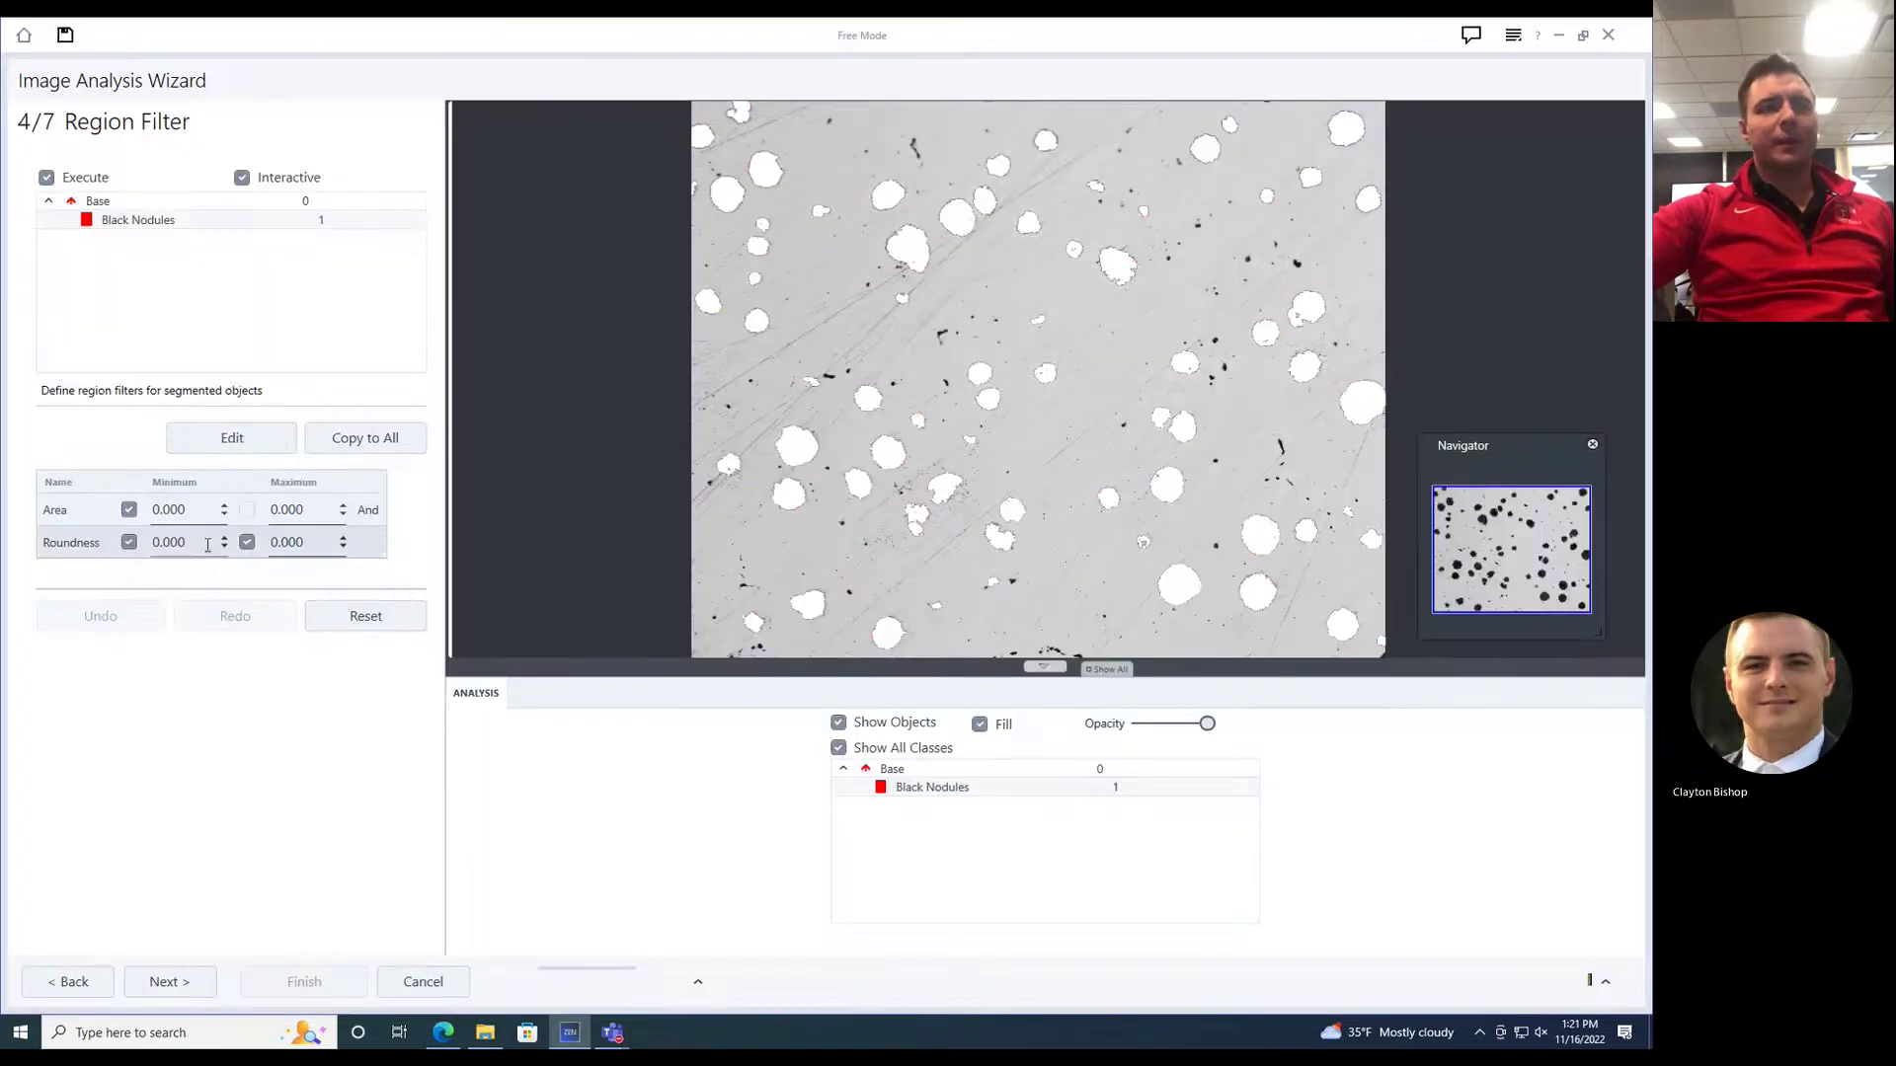
- Set the Roundness minimum to 0.400 with no upper limit, then advance to Features
click(247, 542)
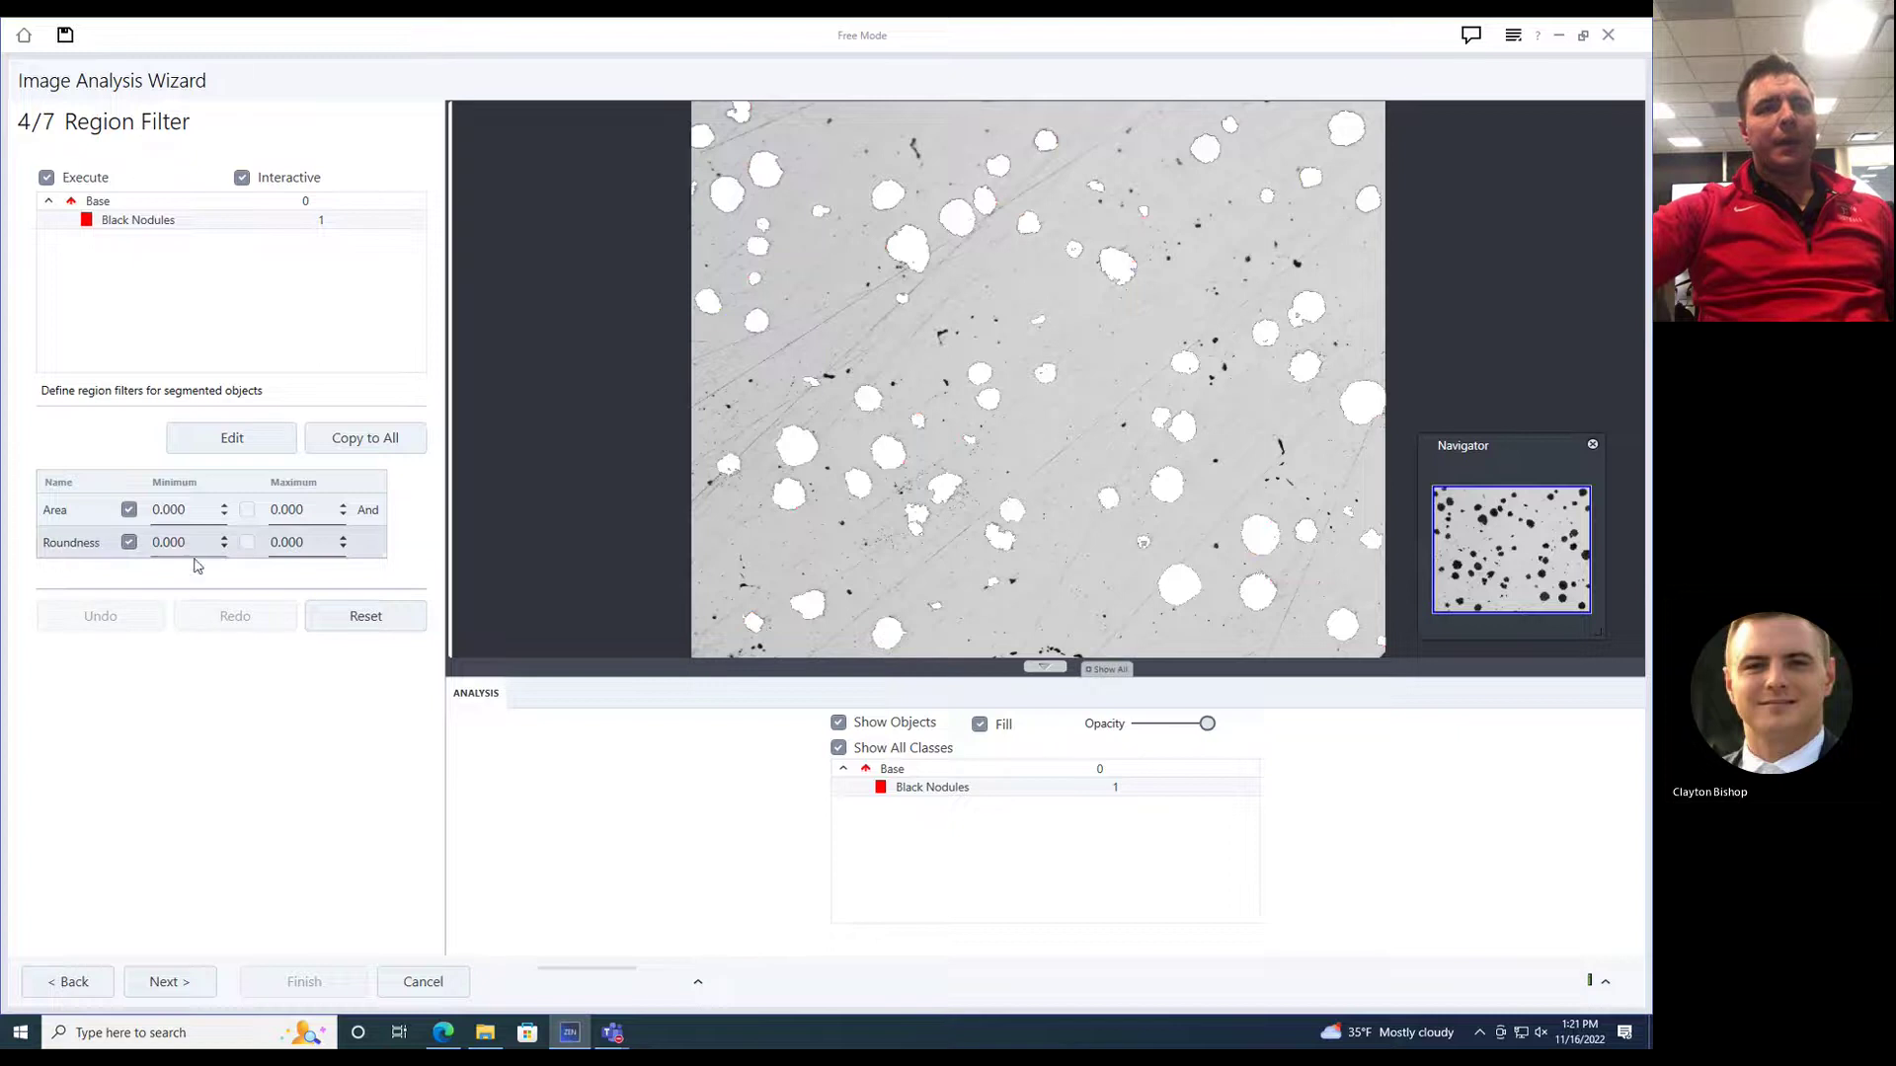
key(BackSpace)
text(0.7)
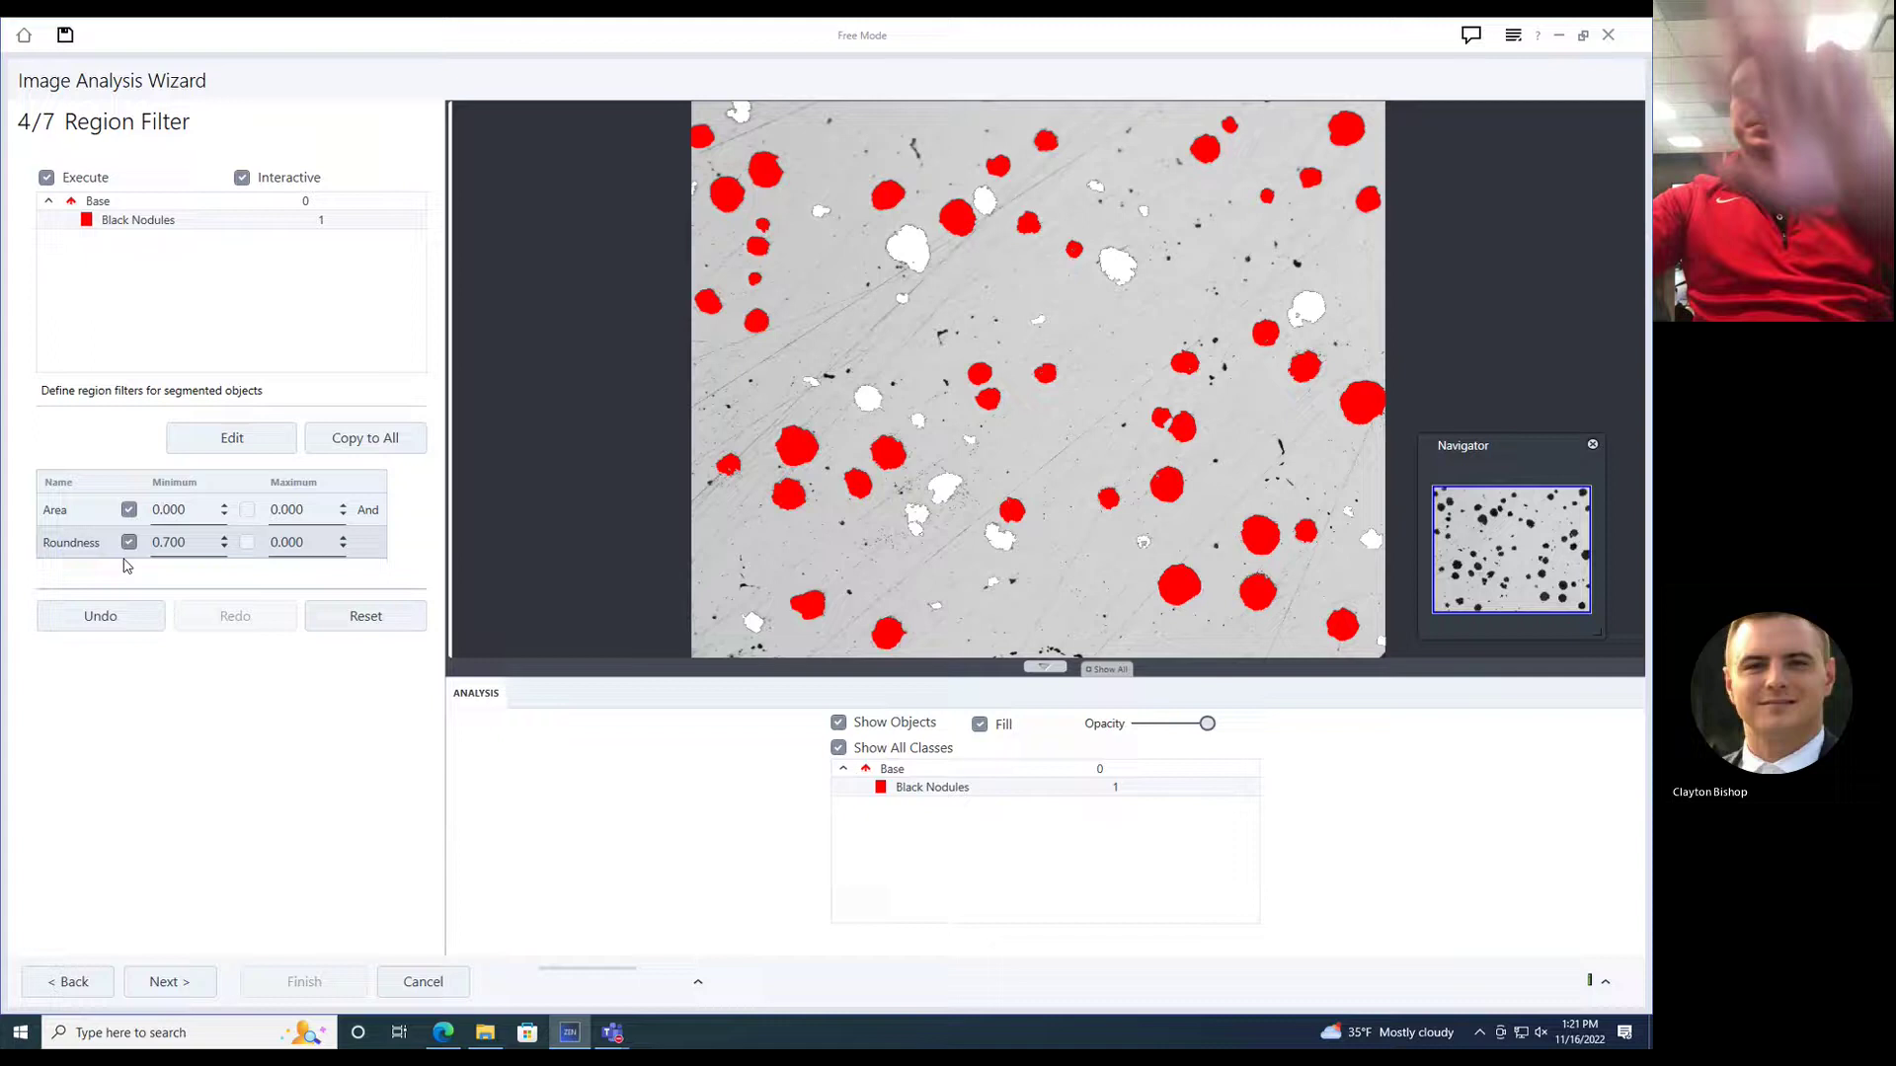
click(180, 557)
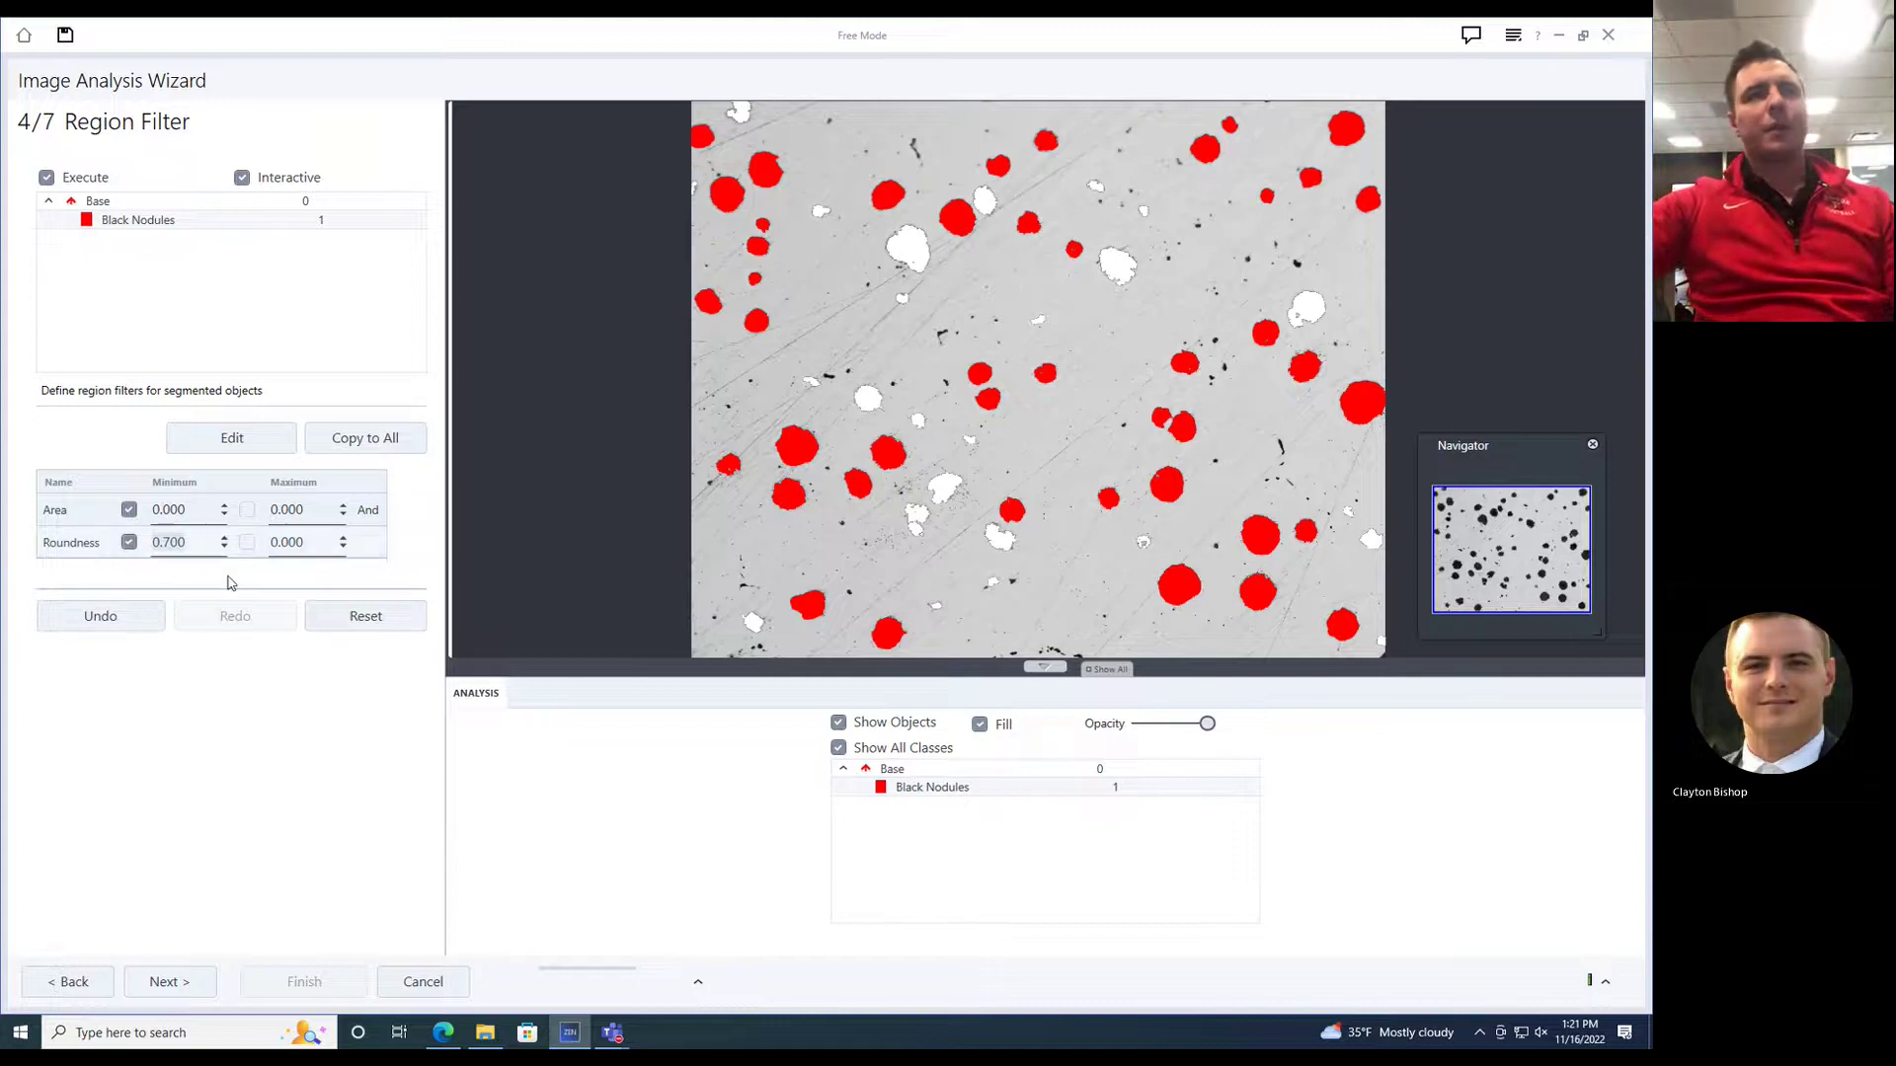
key(BackSpace)
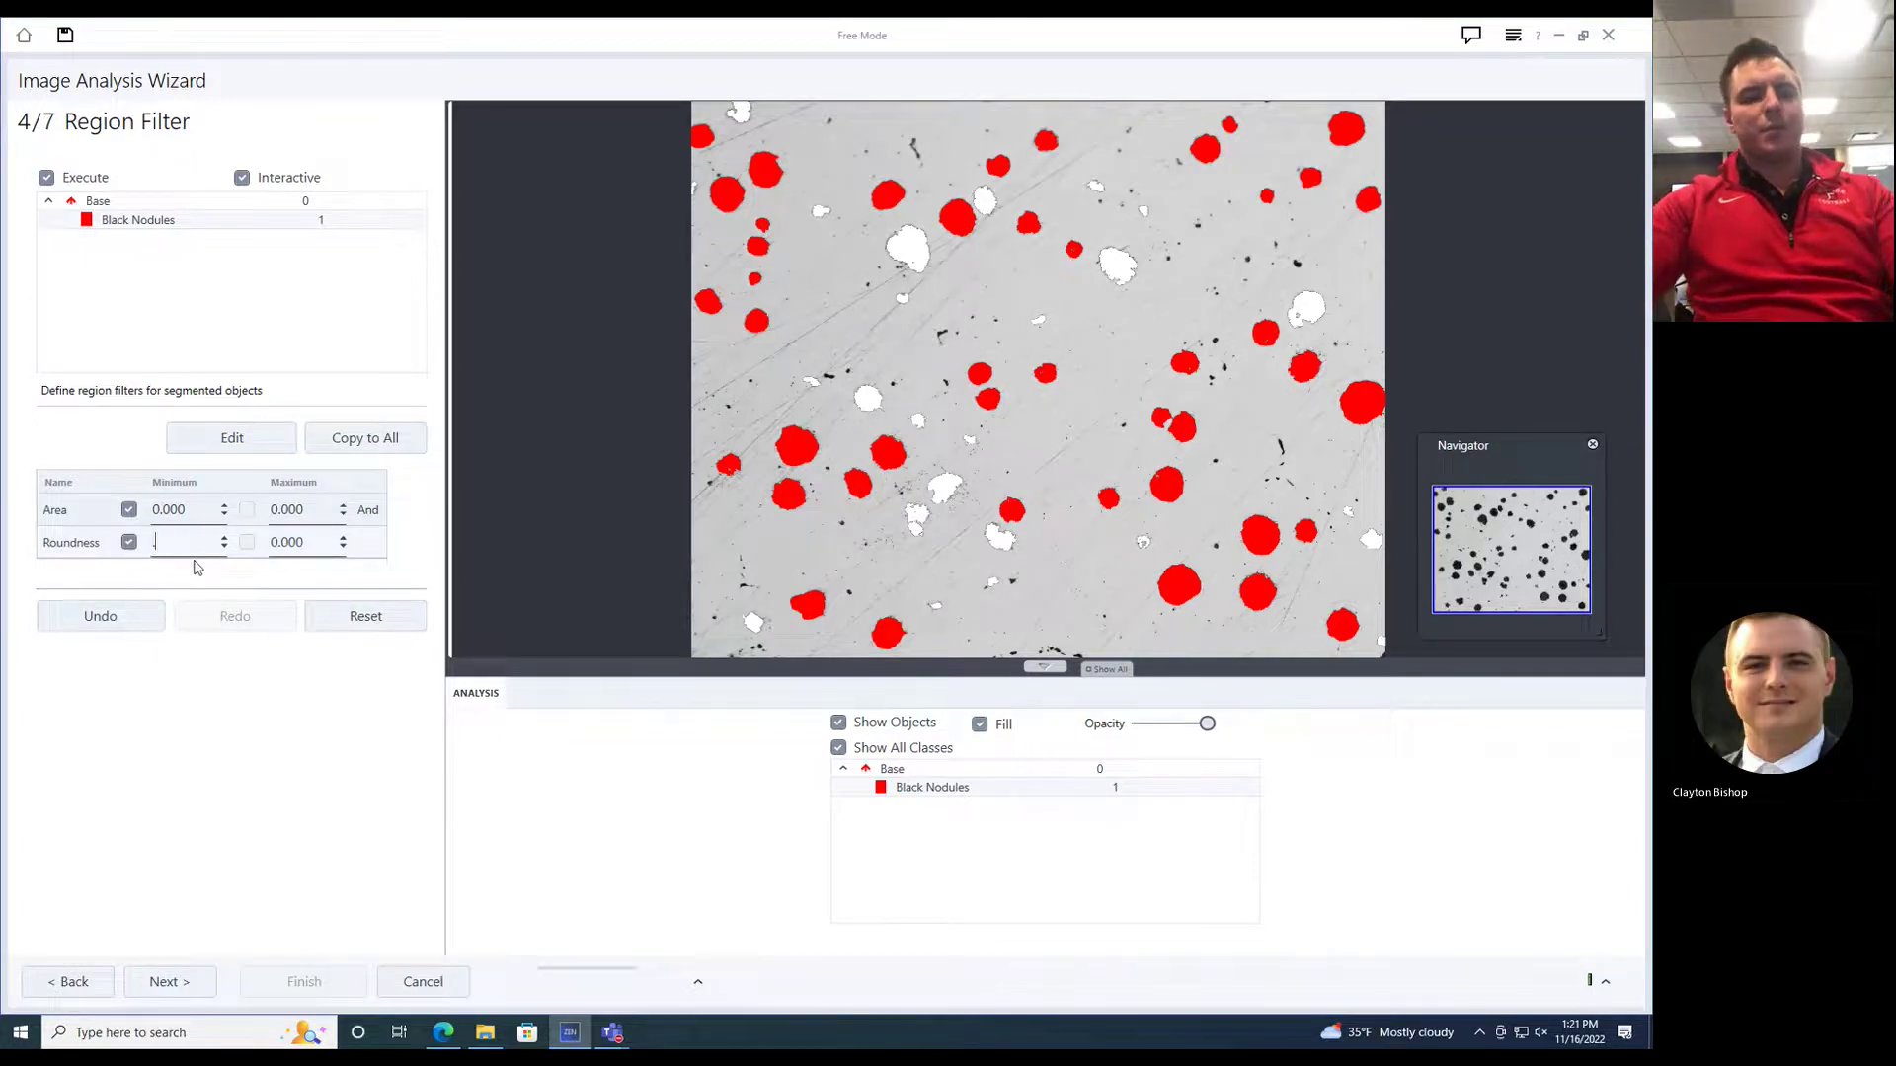
text(.4)
key(Return)
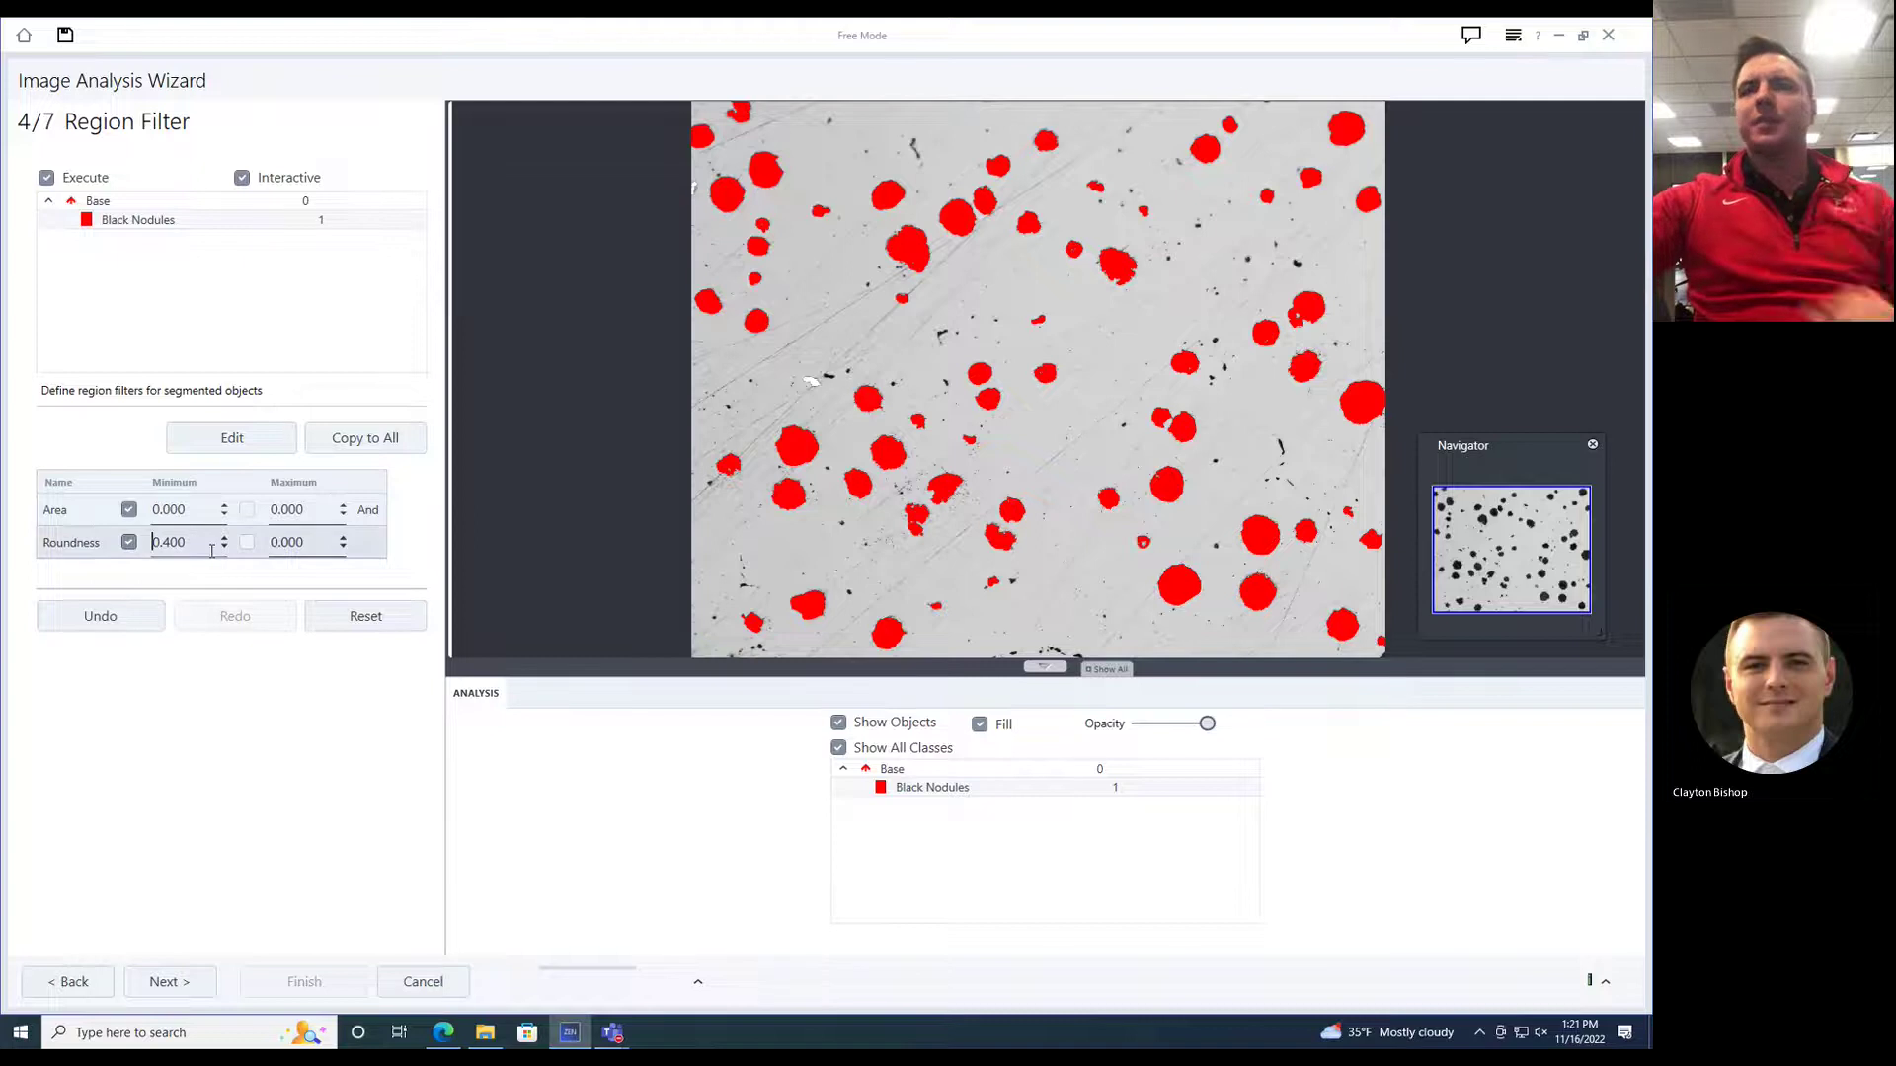
click(207, 979)
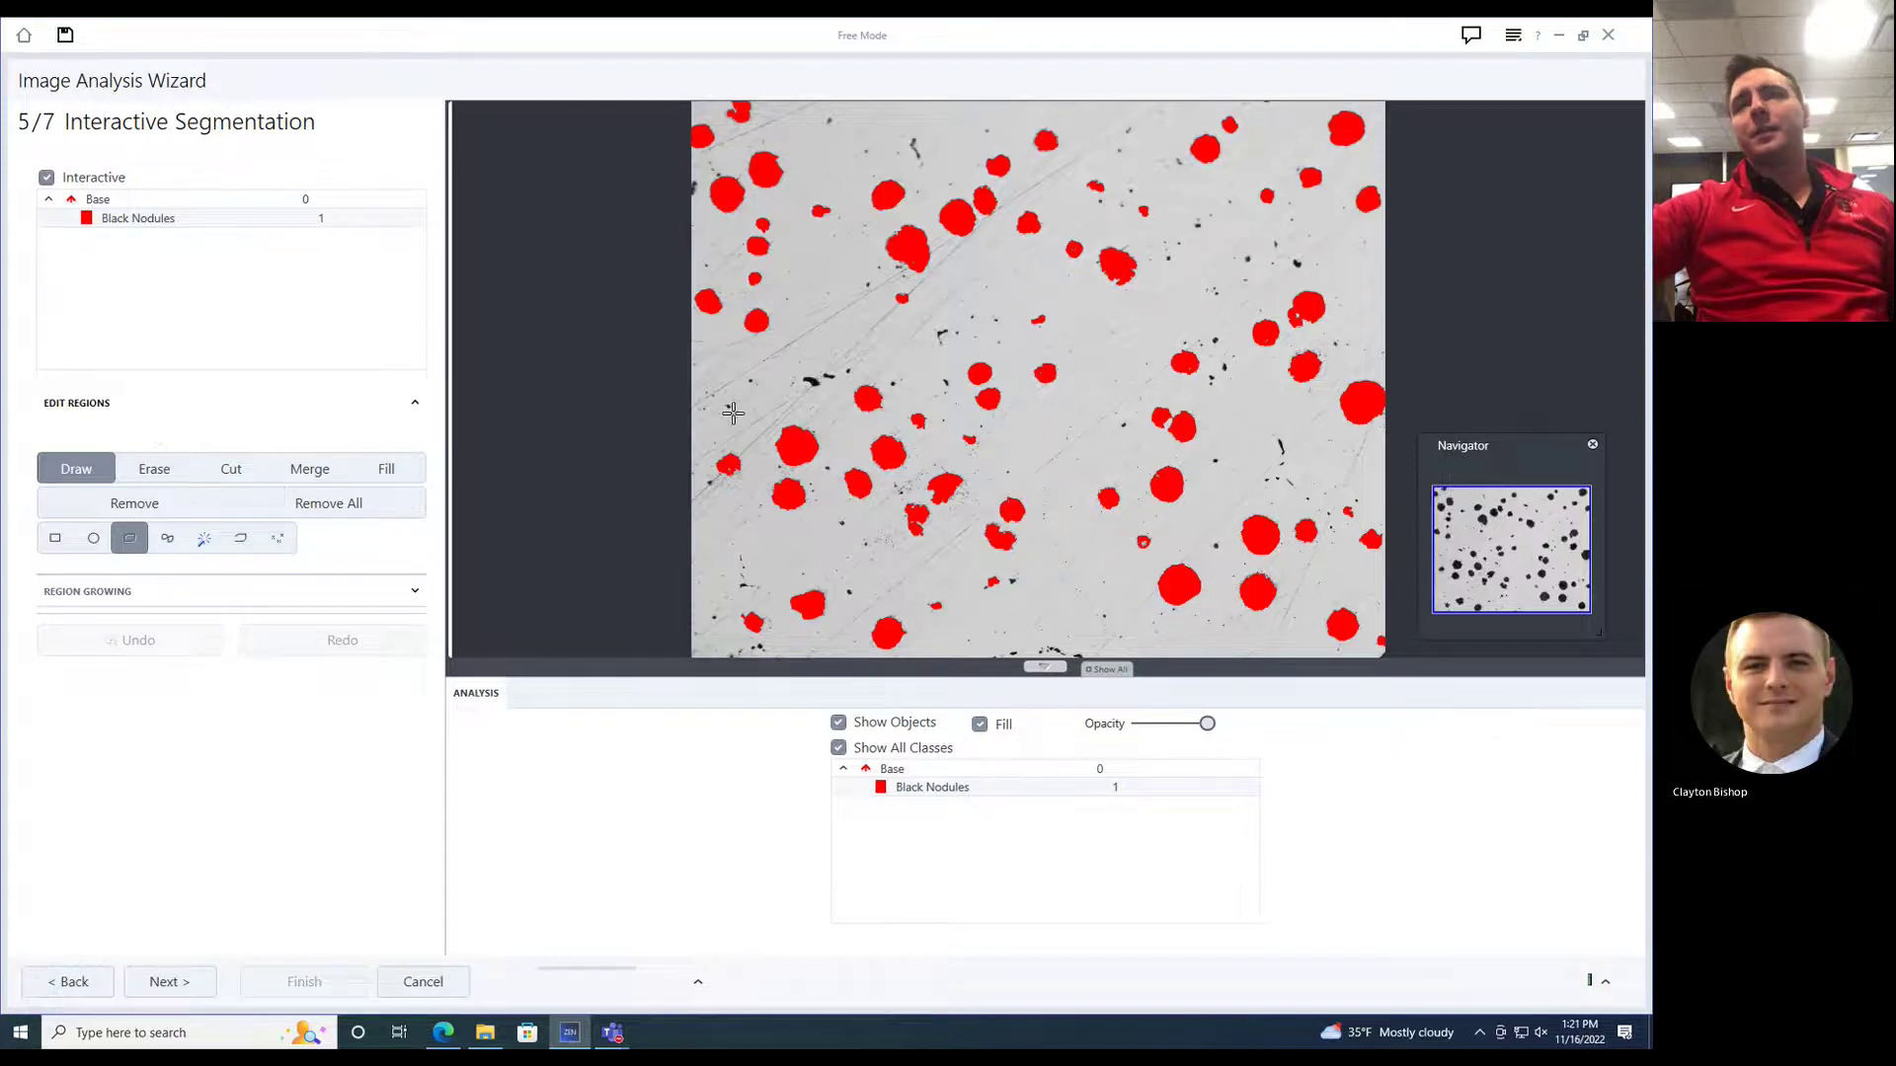
click(169, 981)
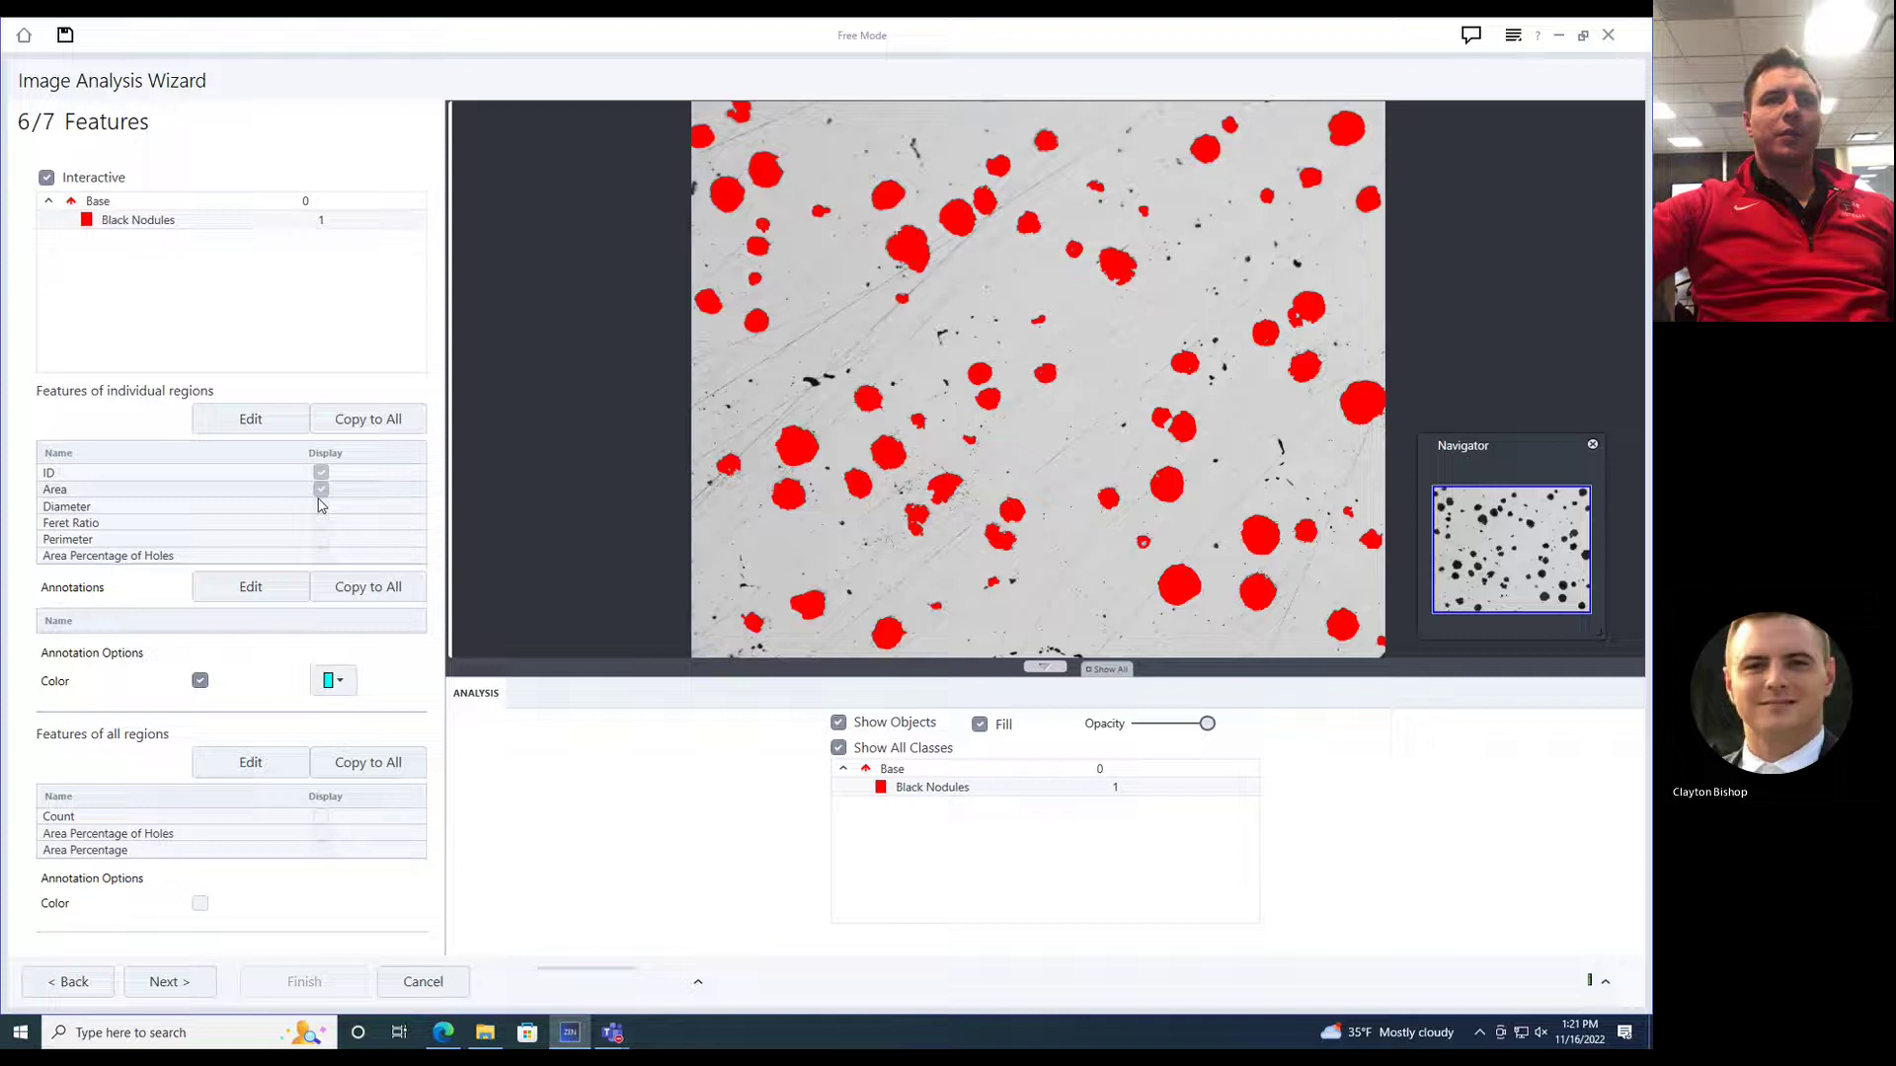
- Review the per-nodule feature list, discarding trial changes to Area Percentage of Holes
click(276, 419)
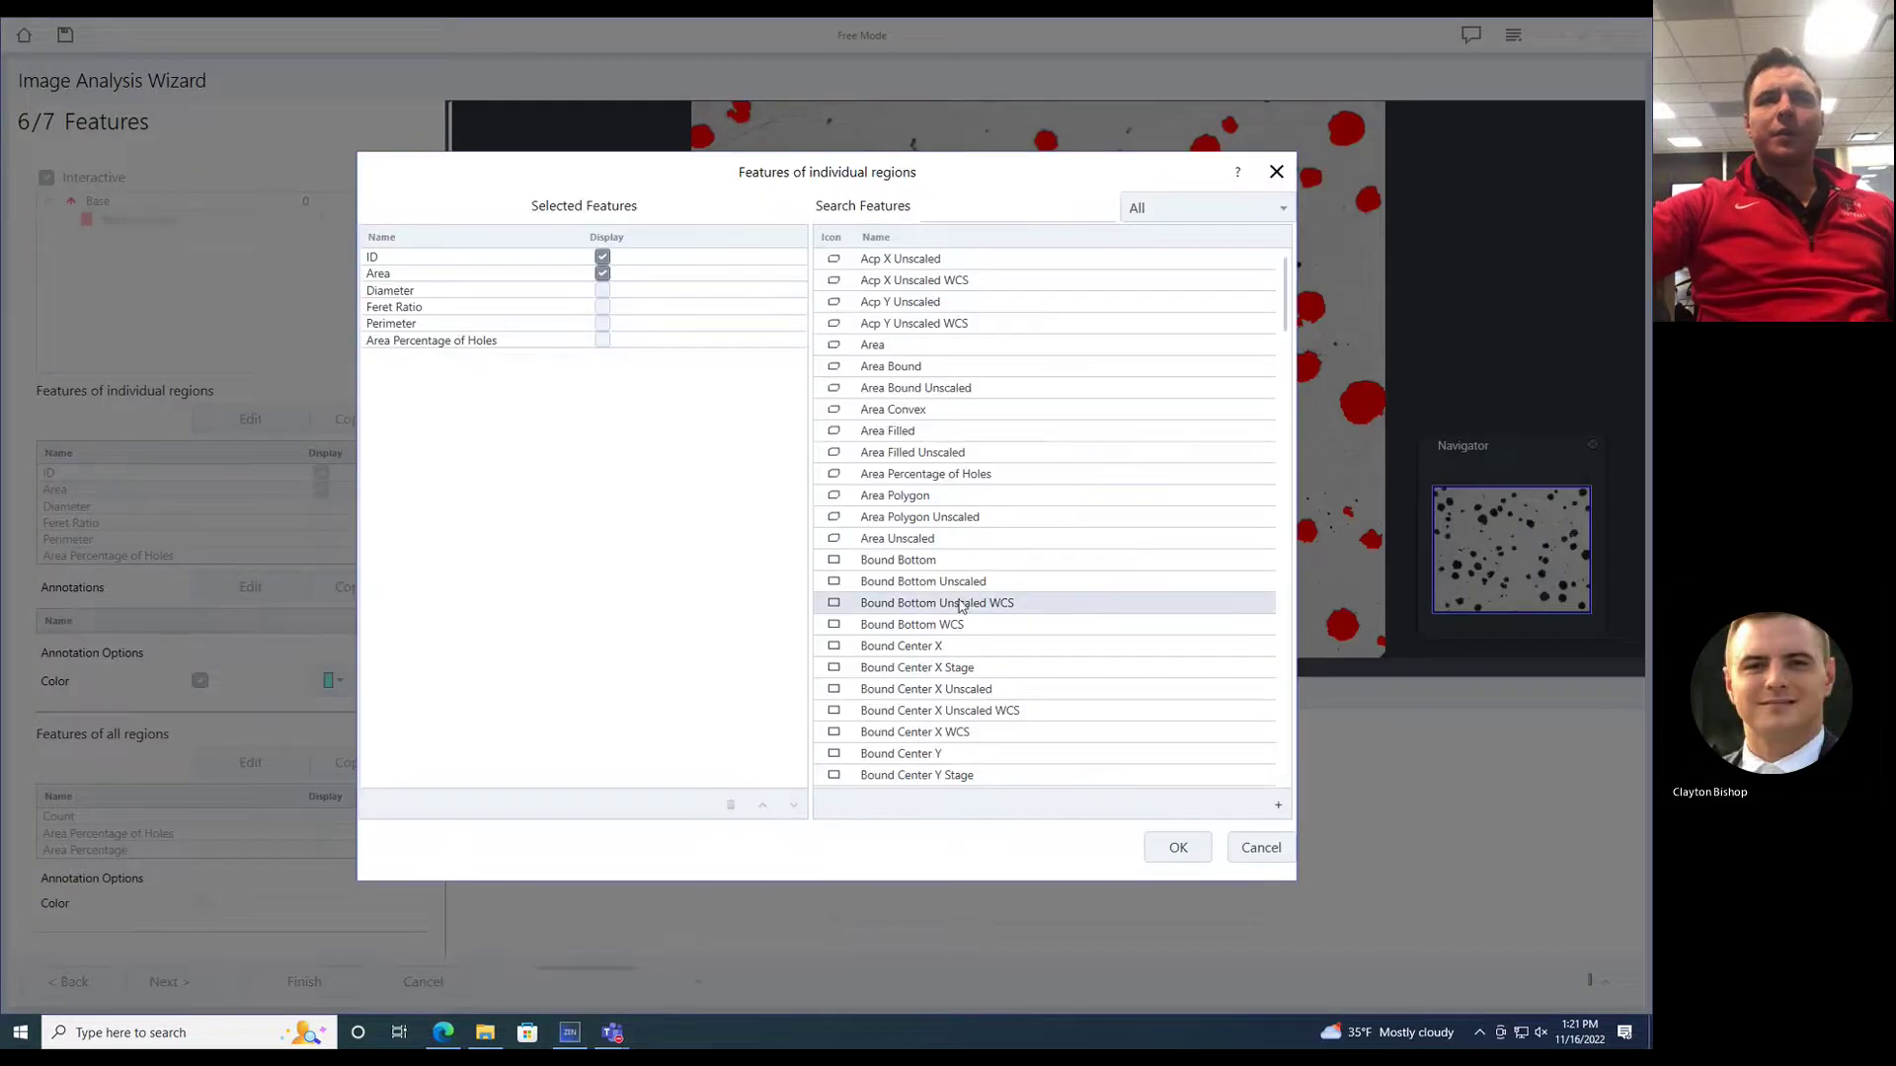
click(513, 343)
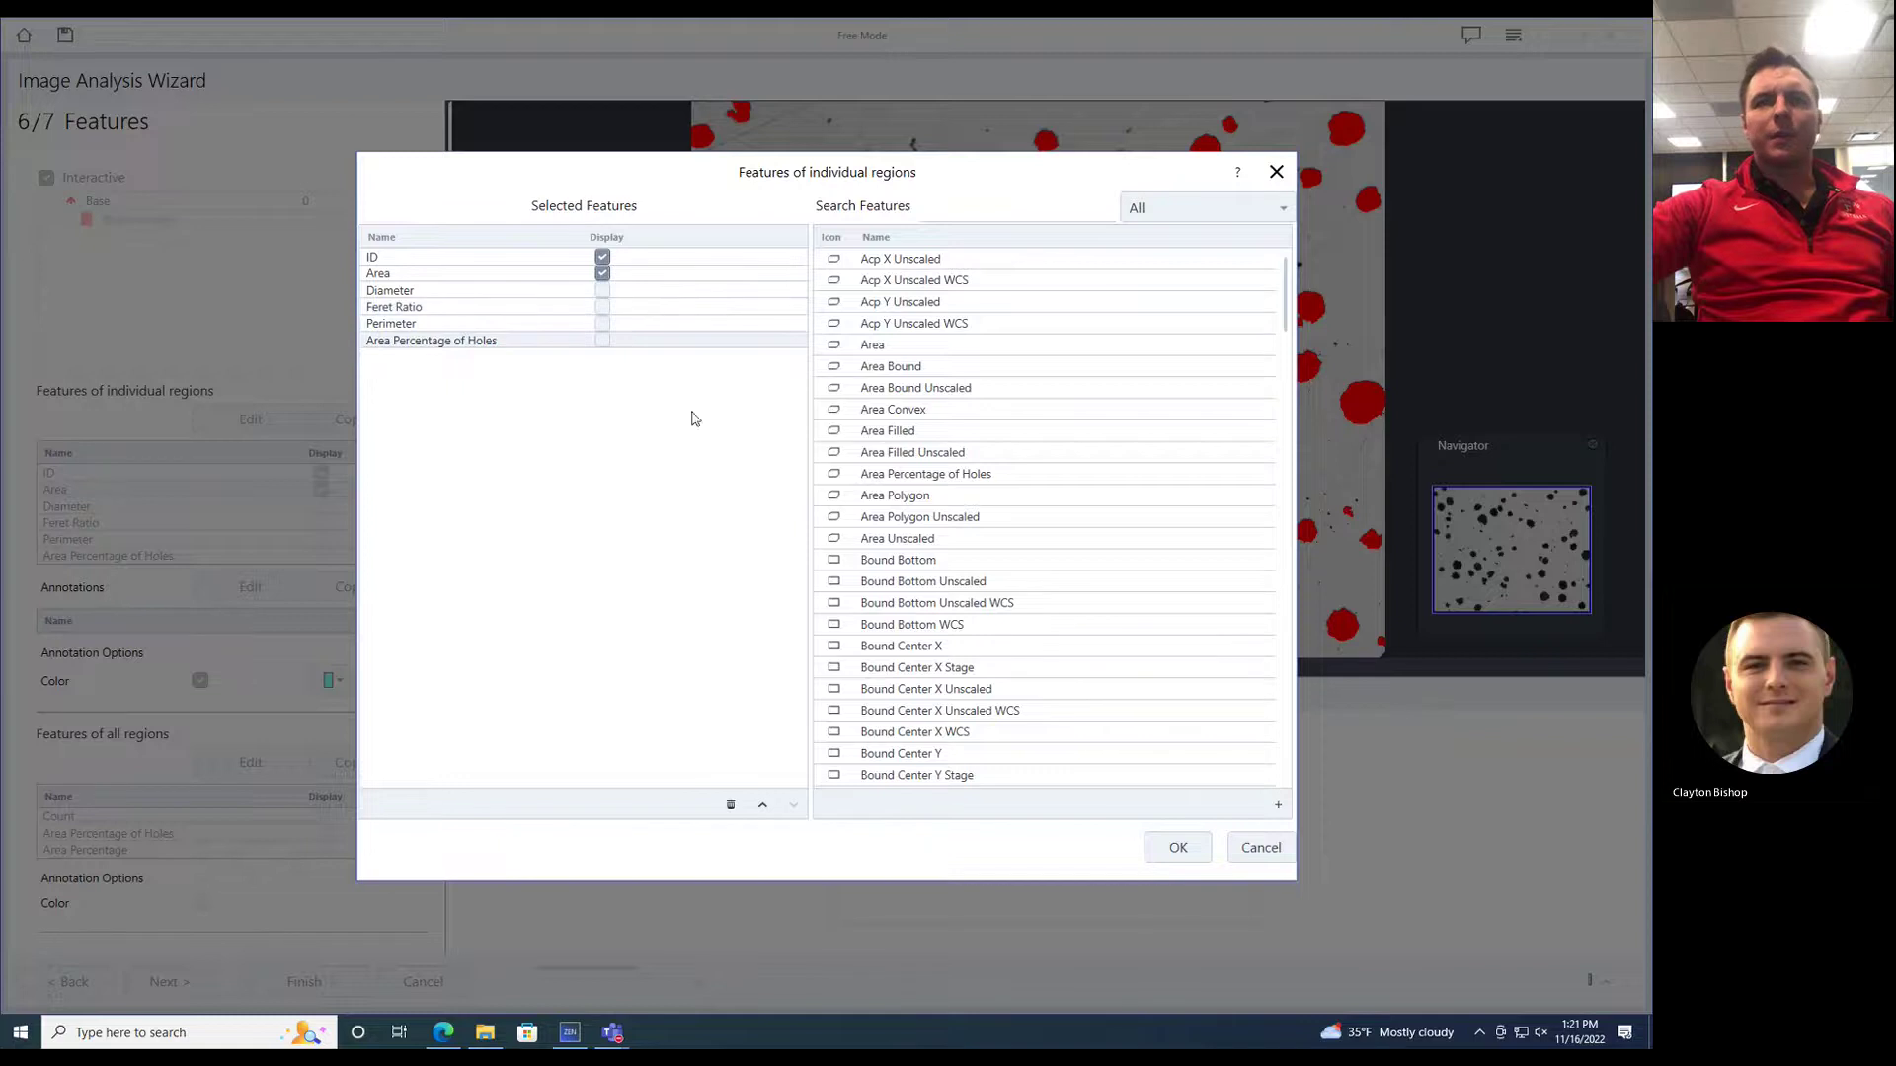
click(602, 259)
click(603, 274)
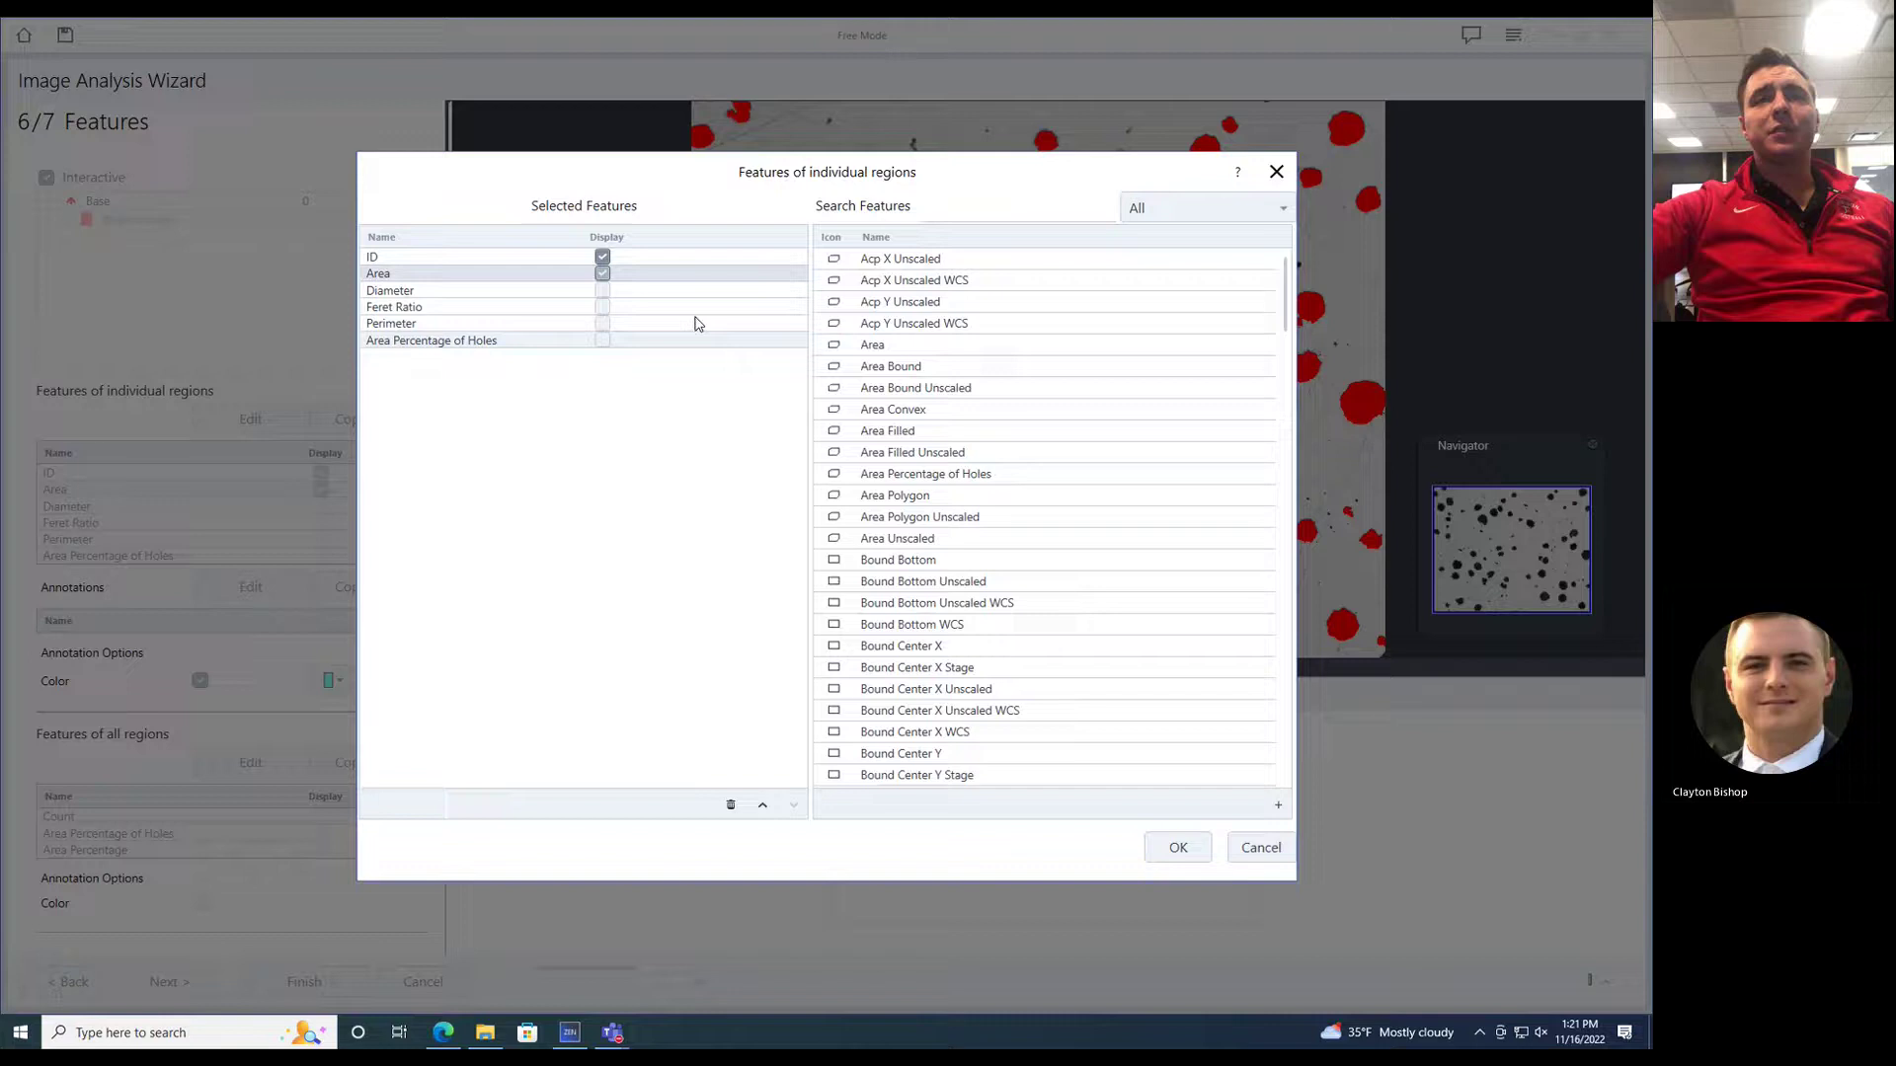
click(1178, 847)
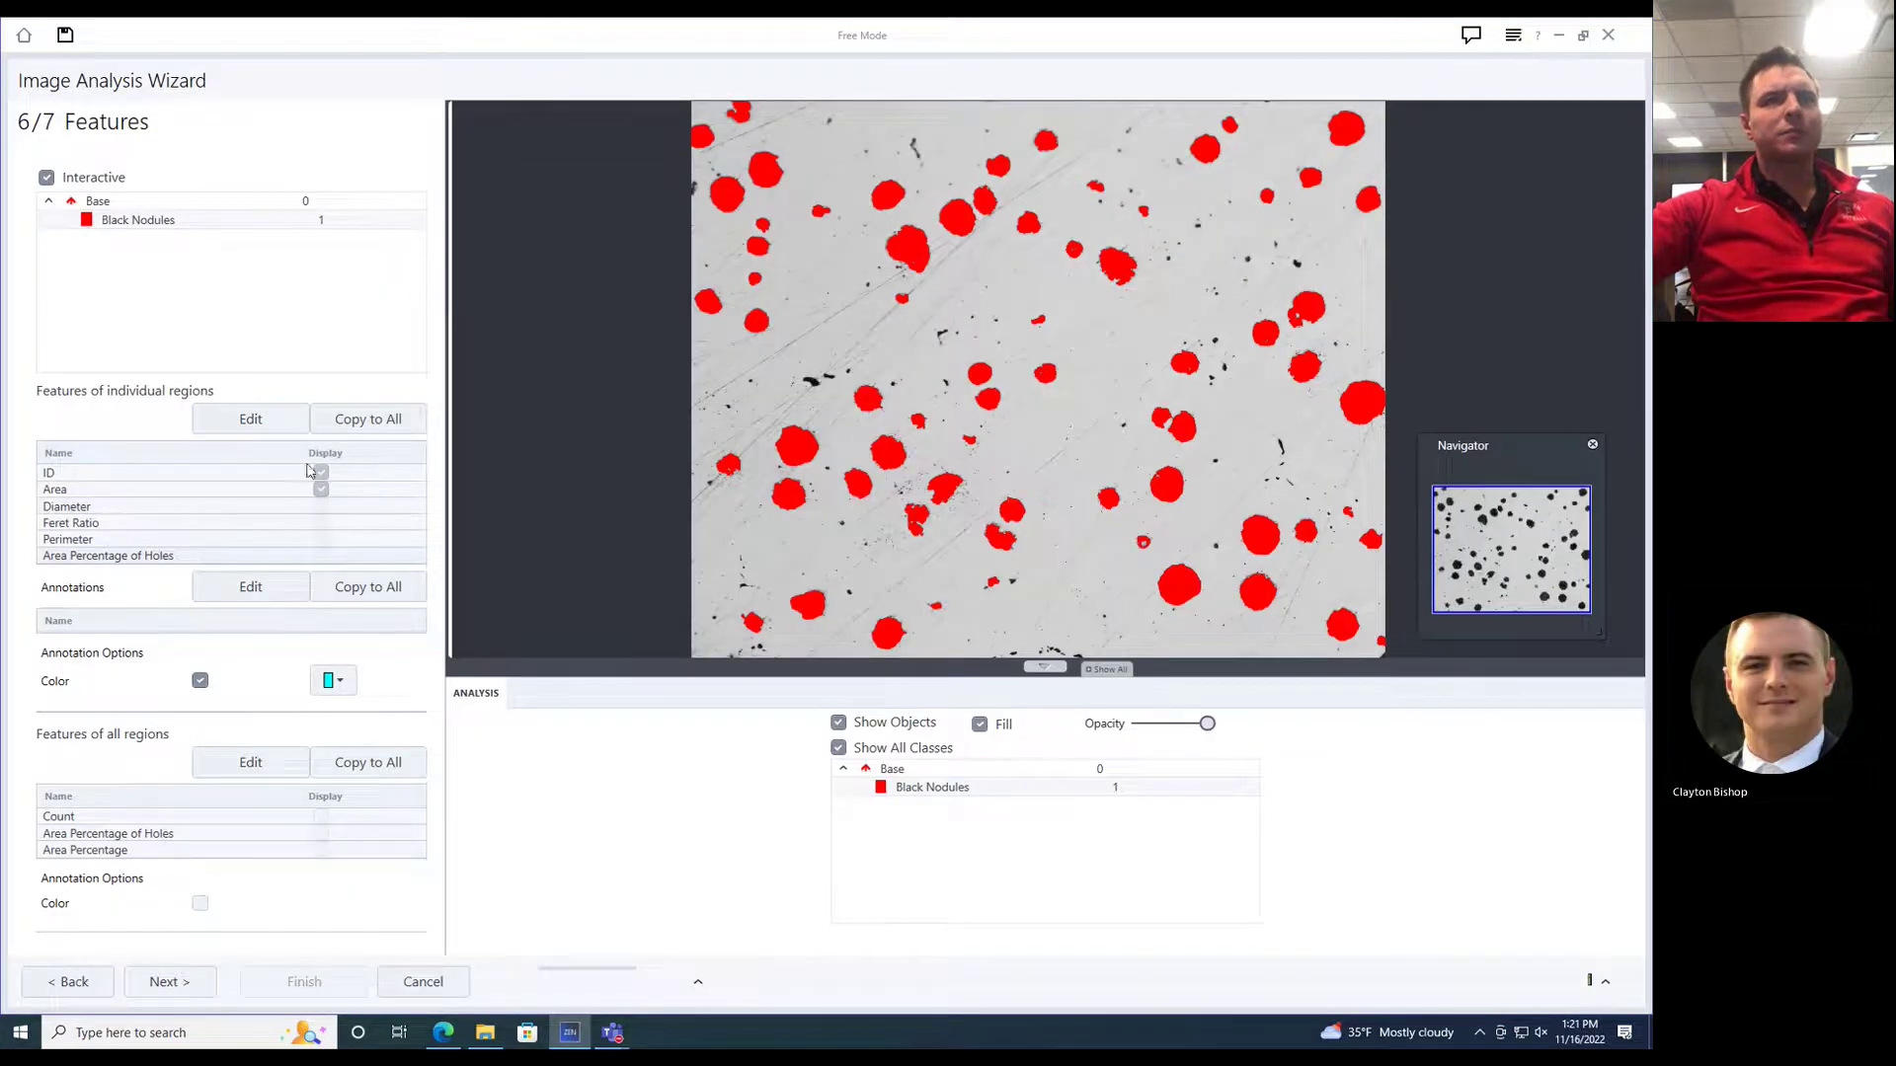
click(273, 421)
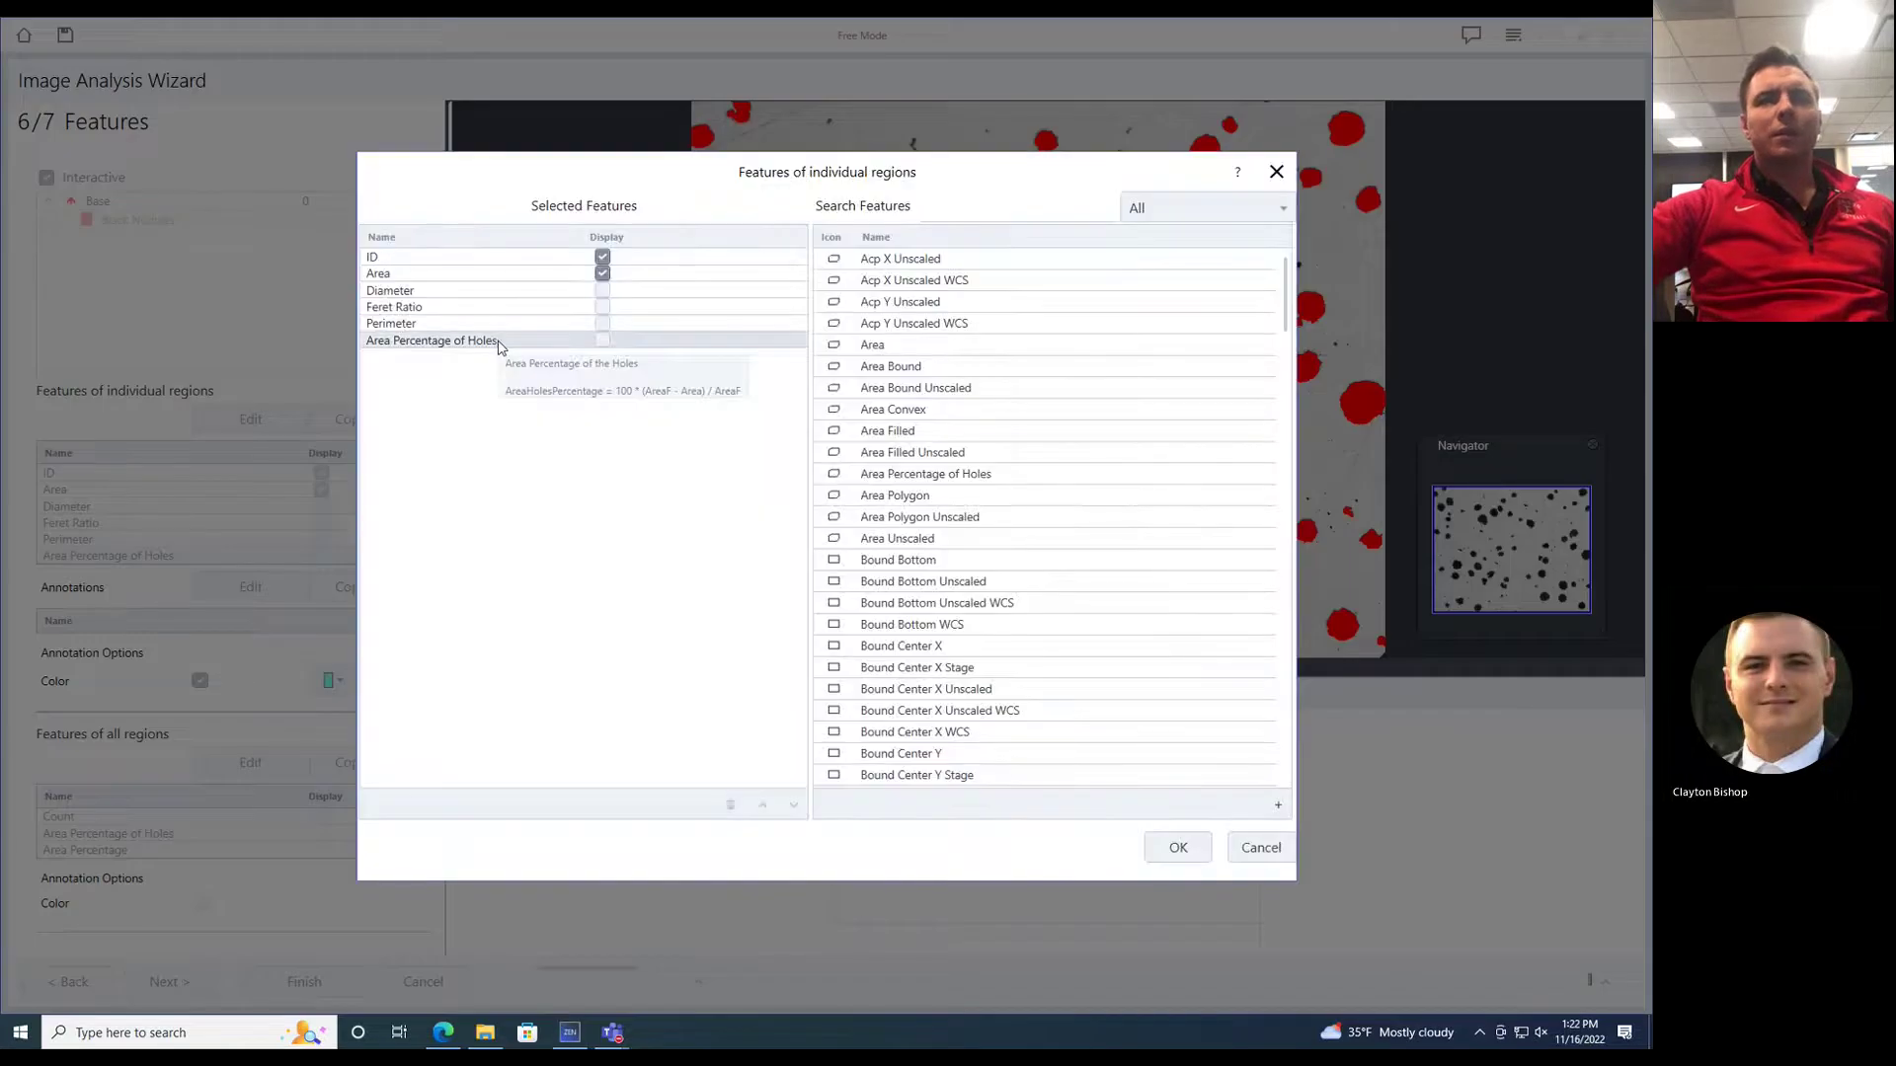
click(499, 345)
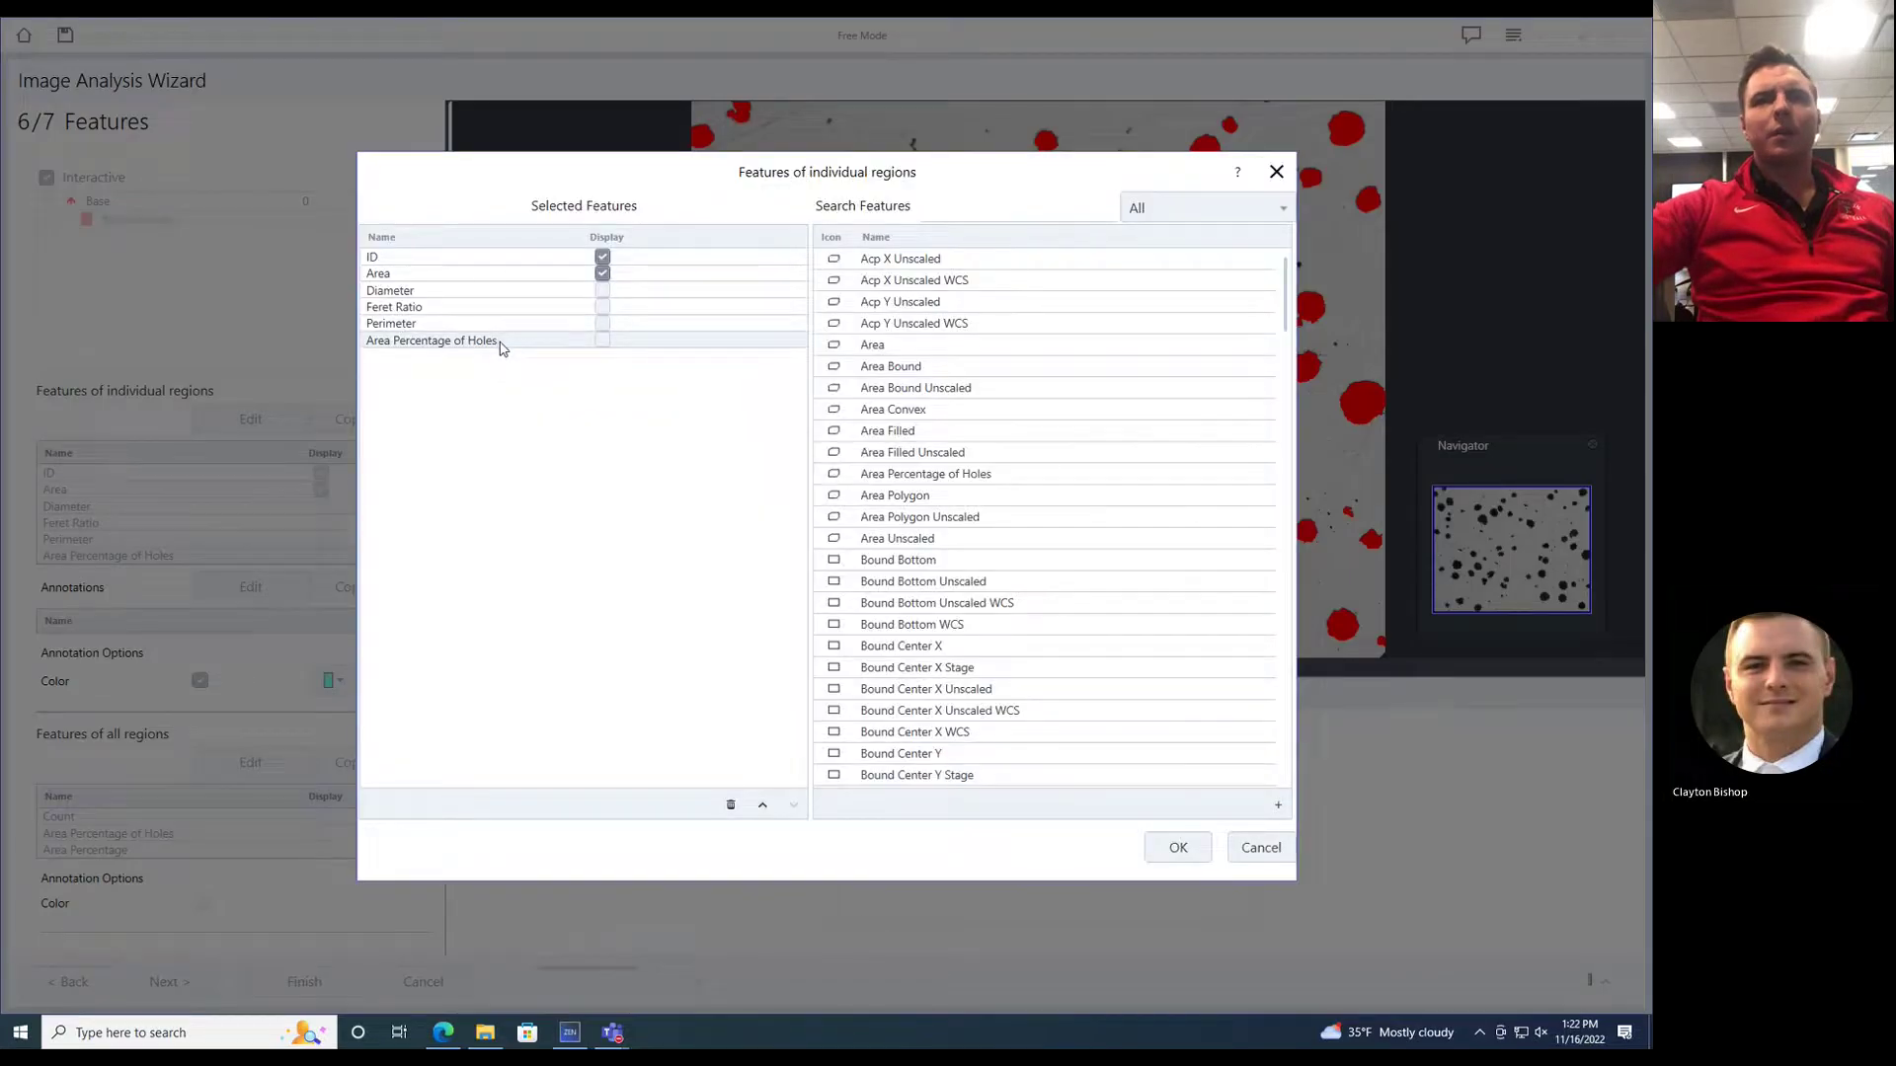
right_click(498, 345)
click(731, 804)
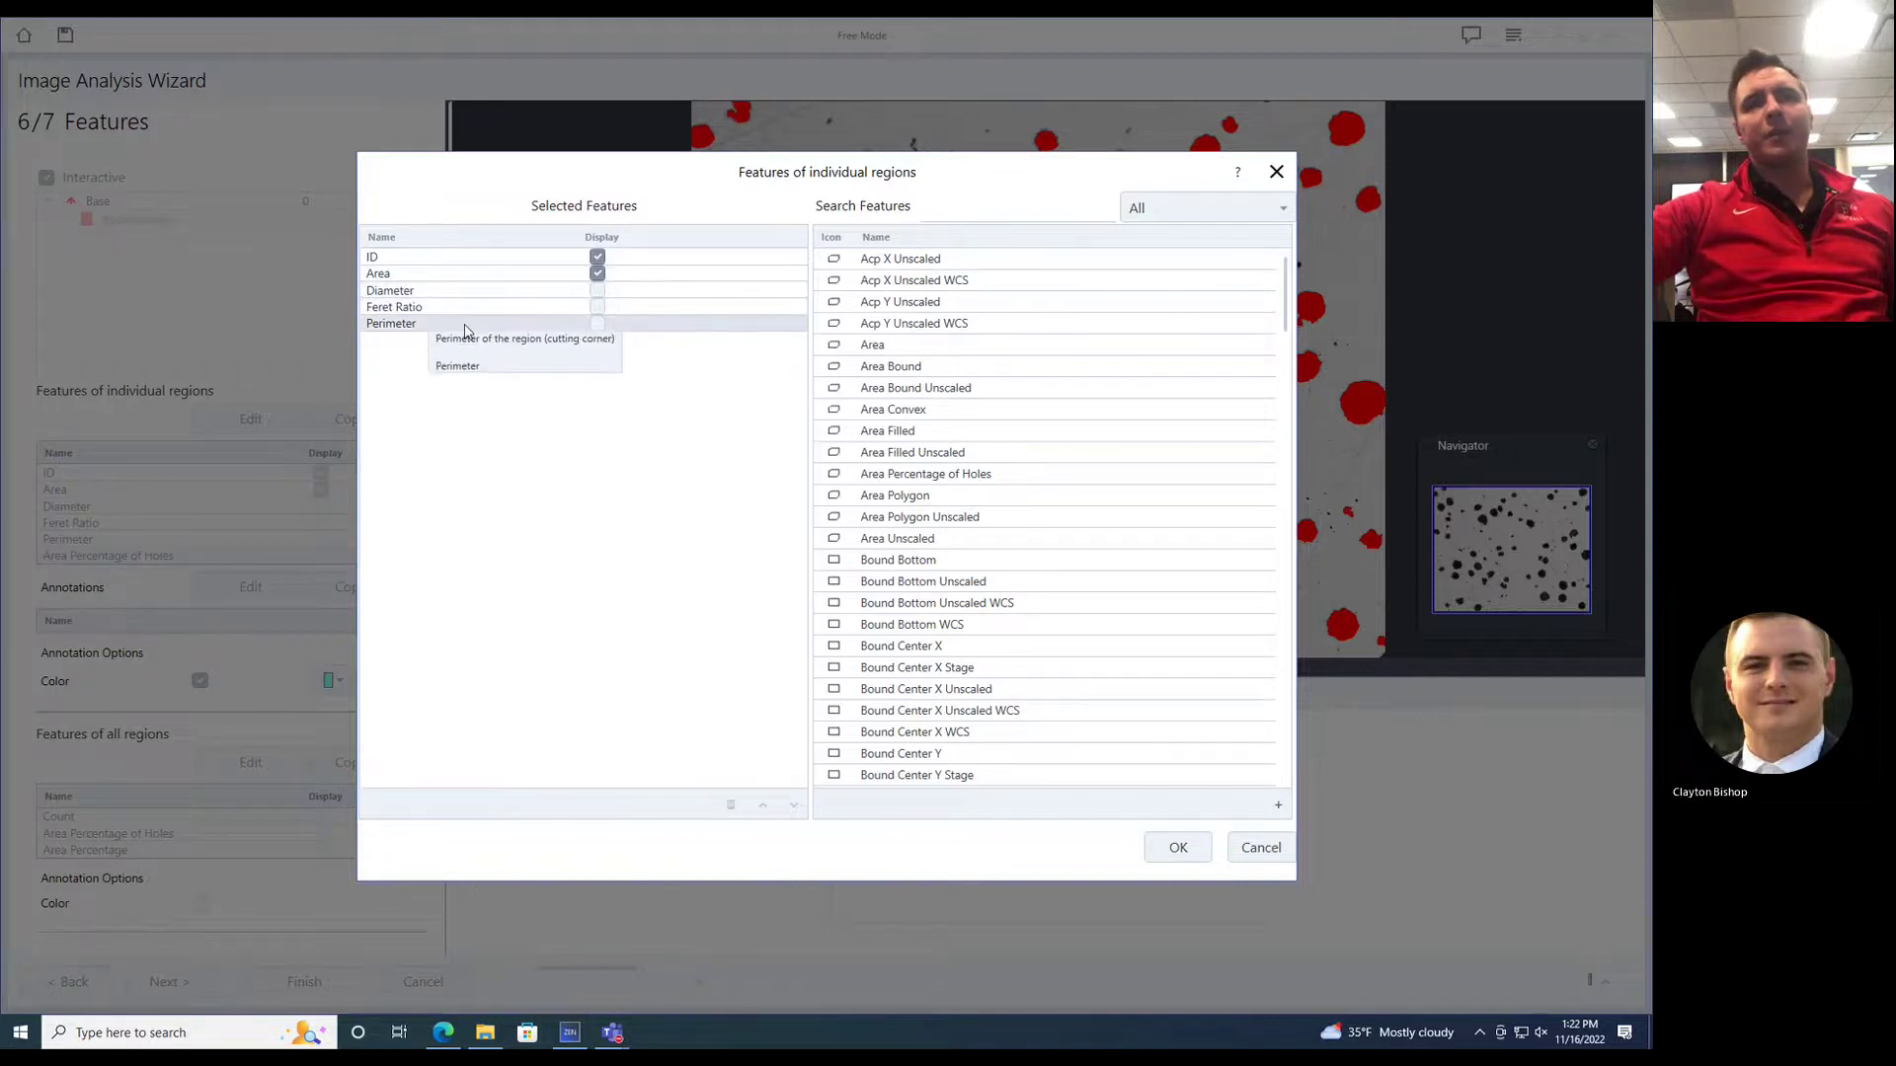
click(1282, 846)
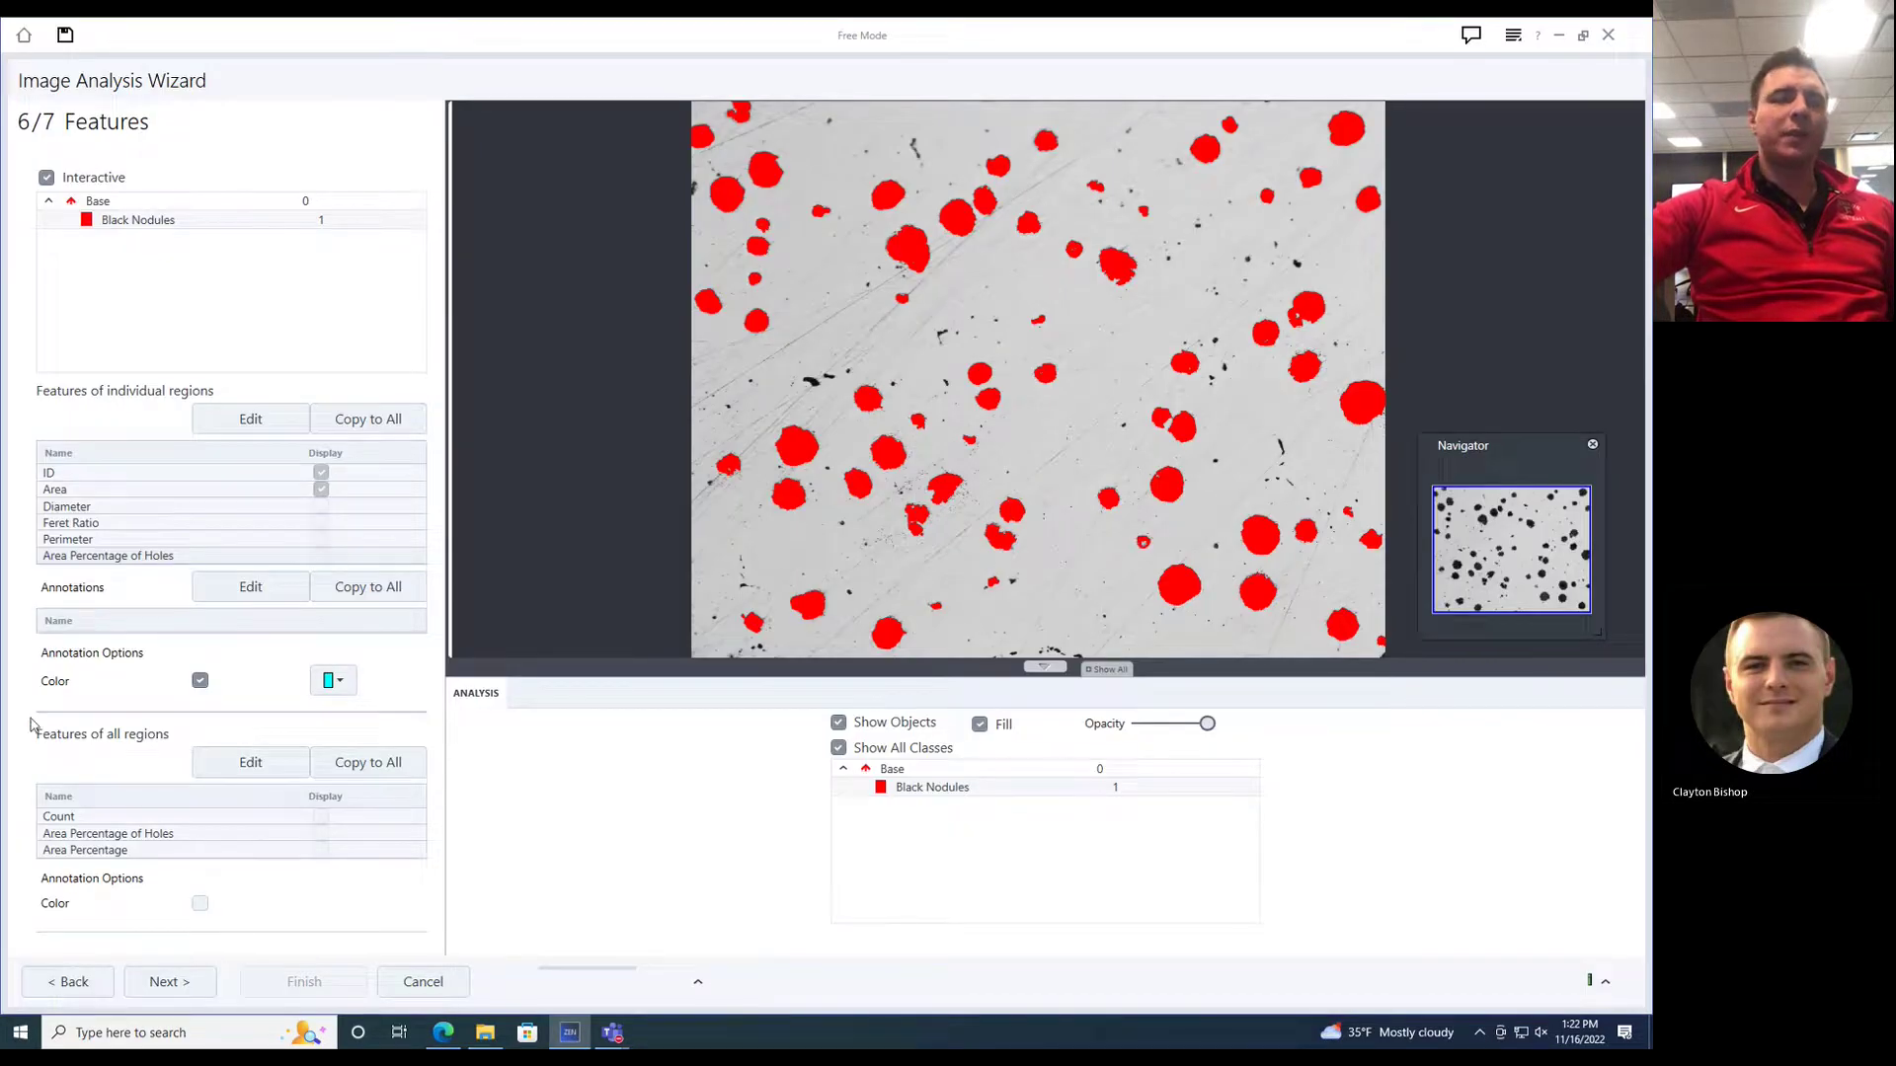
- Remove Area Percentage of Holes from all-regions features, keeping Count and Area Percentage
click(244, 769)
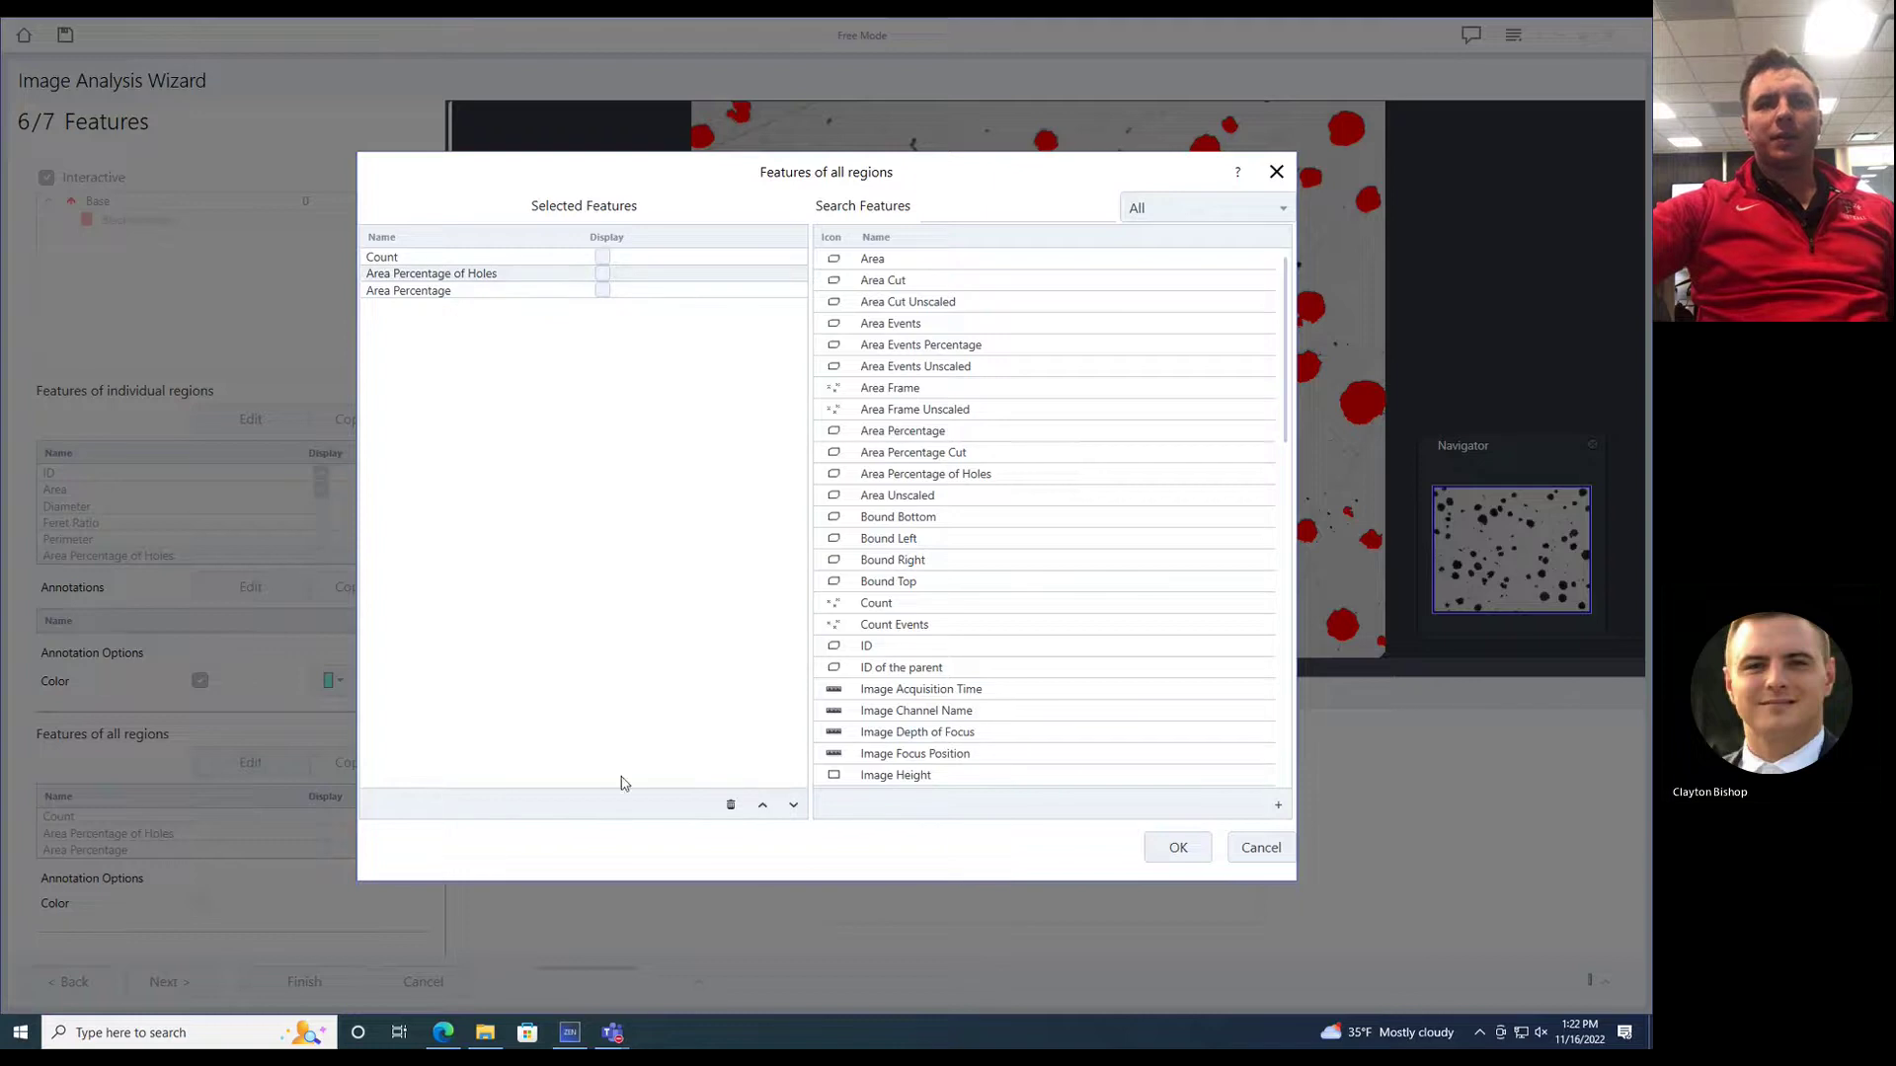
click(731, 805)
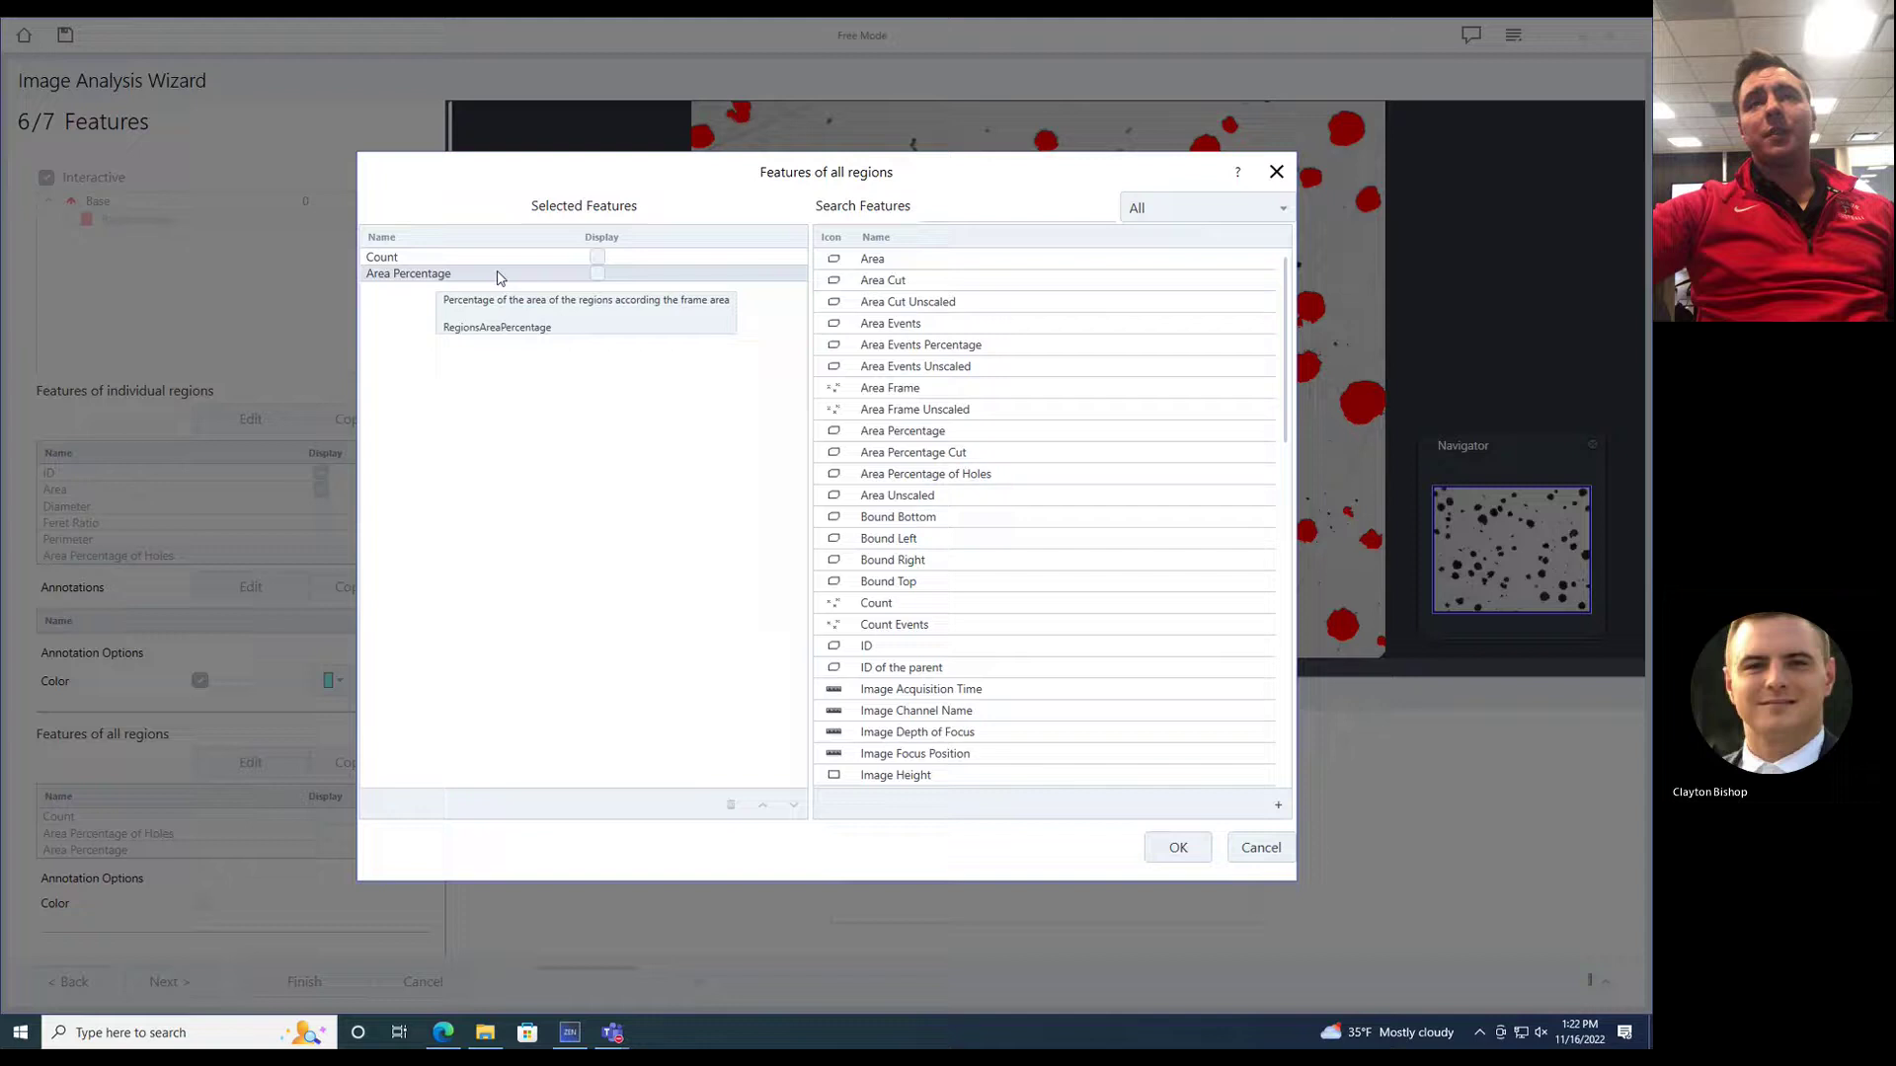
click(1172, 847)
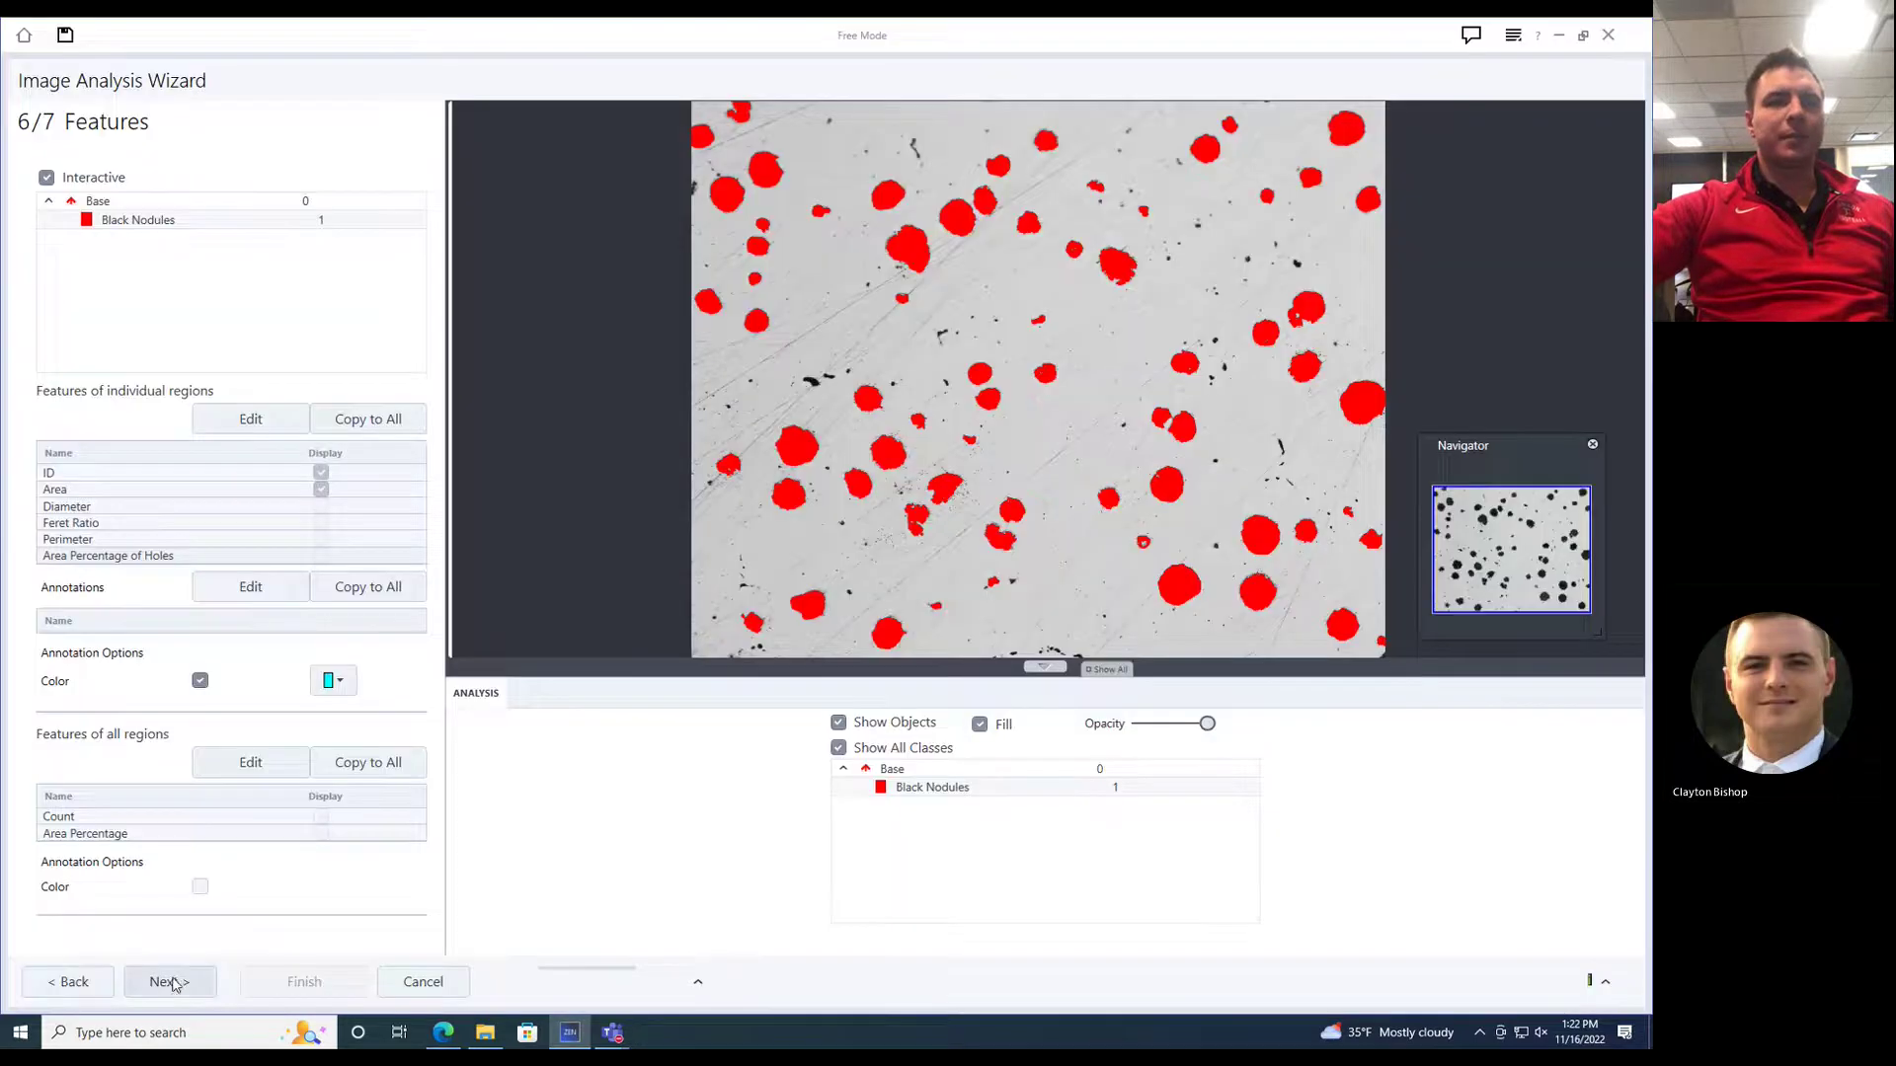
- Open the results preview and enlarge the count summary table
click(169, 982)
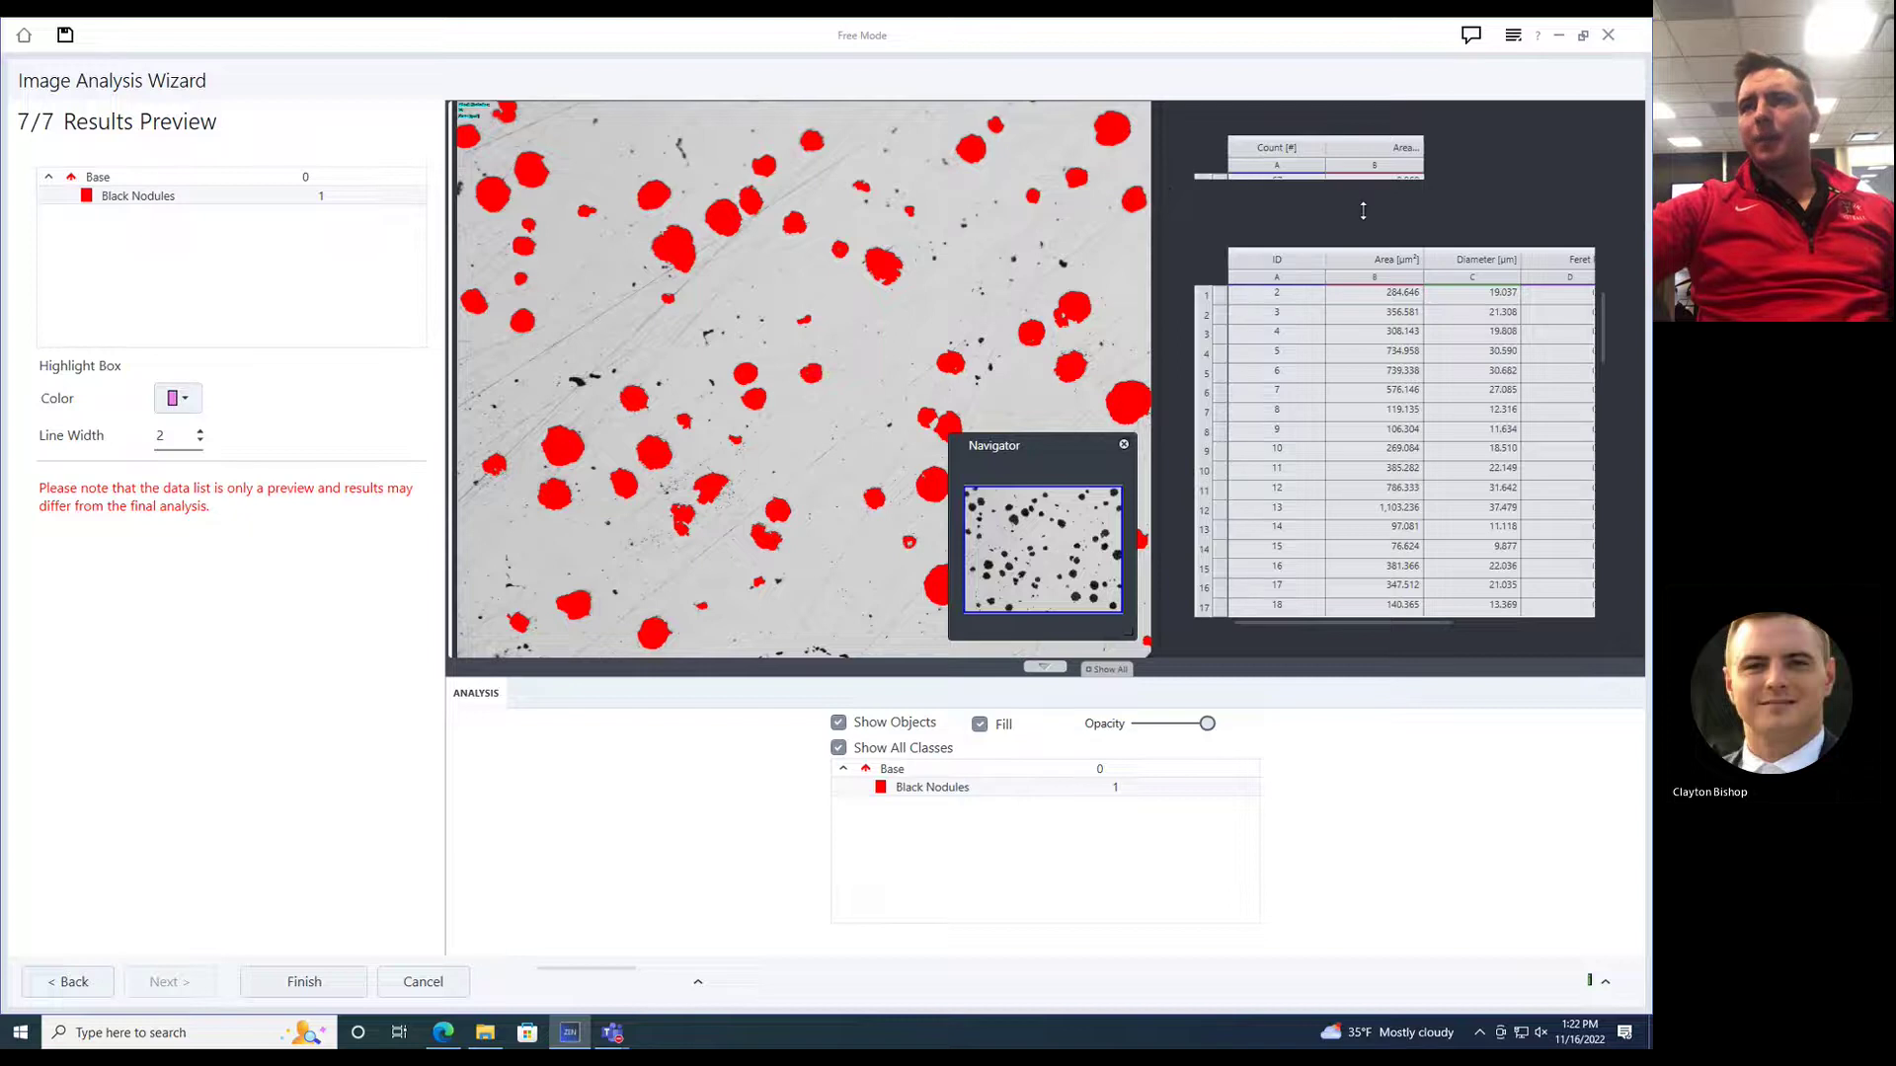
drag(1364, 210, 1364, 252)
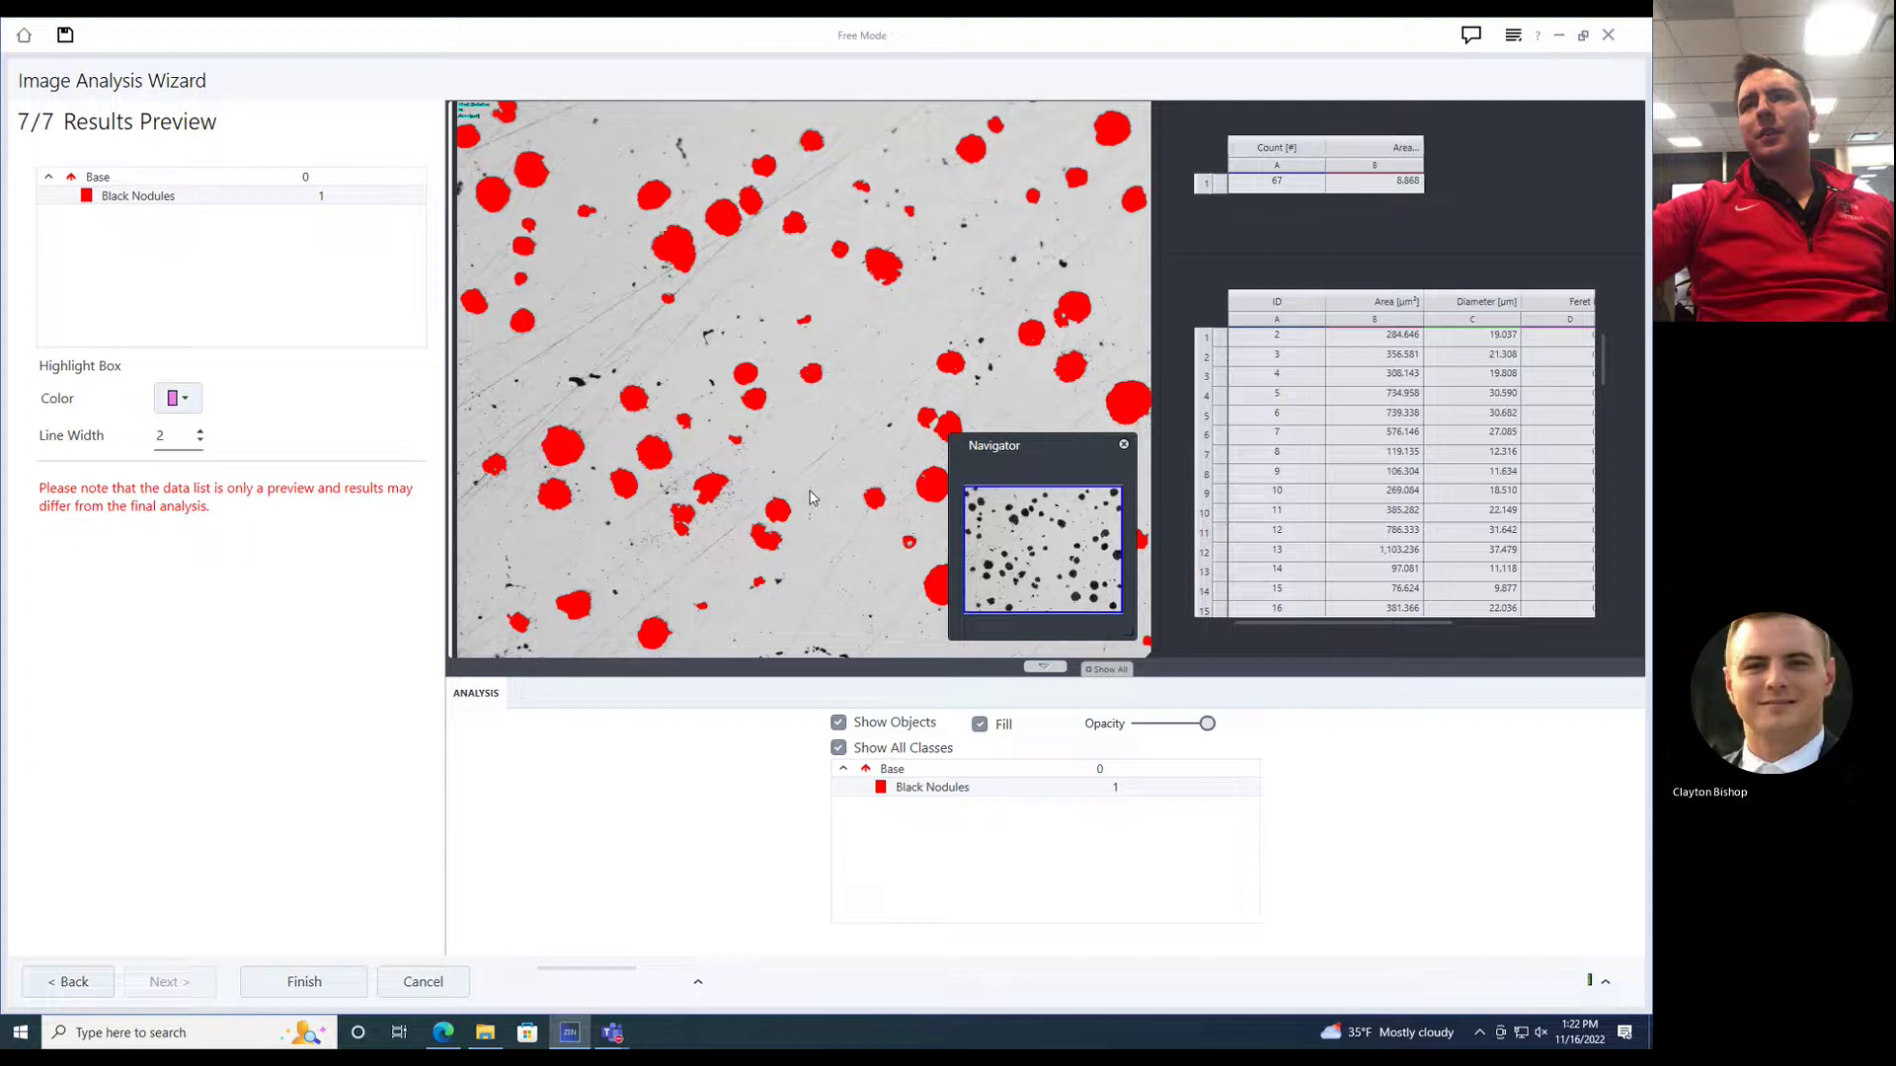
drag(1337, 622, 1463, 623)
- Check five nodules against their measurement table rows, then finish the wizard
click(1073, 369)
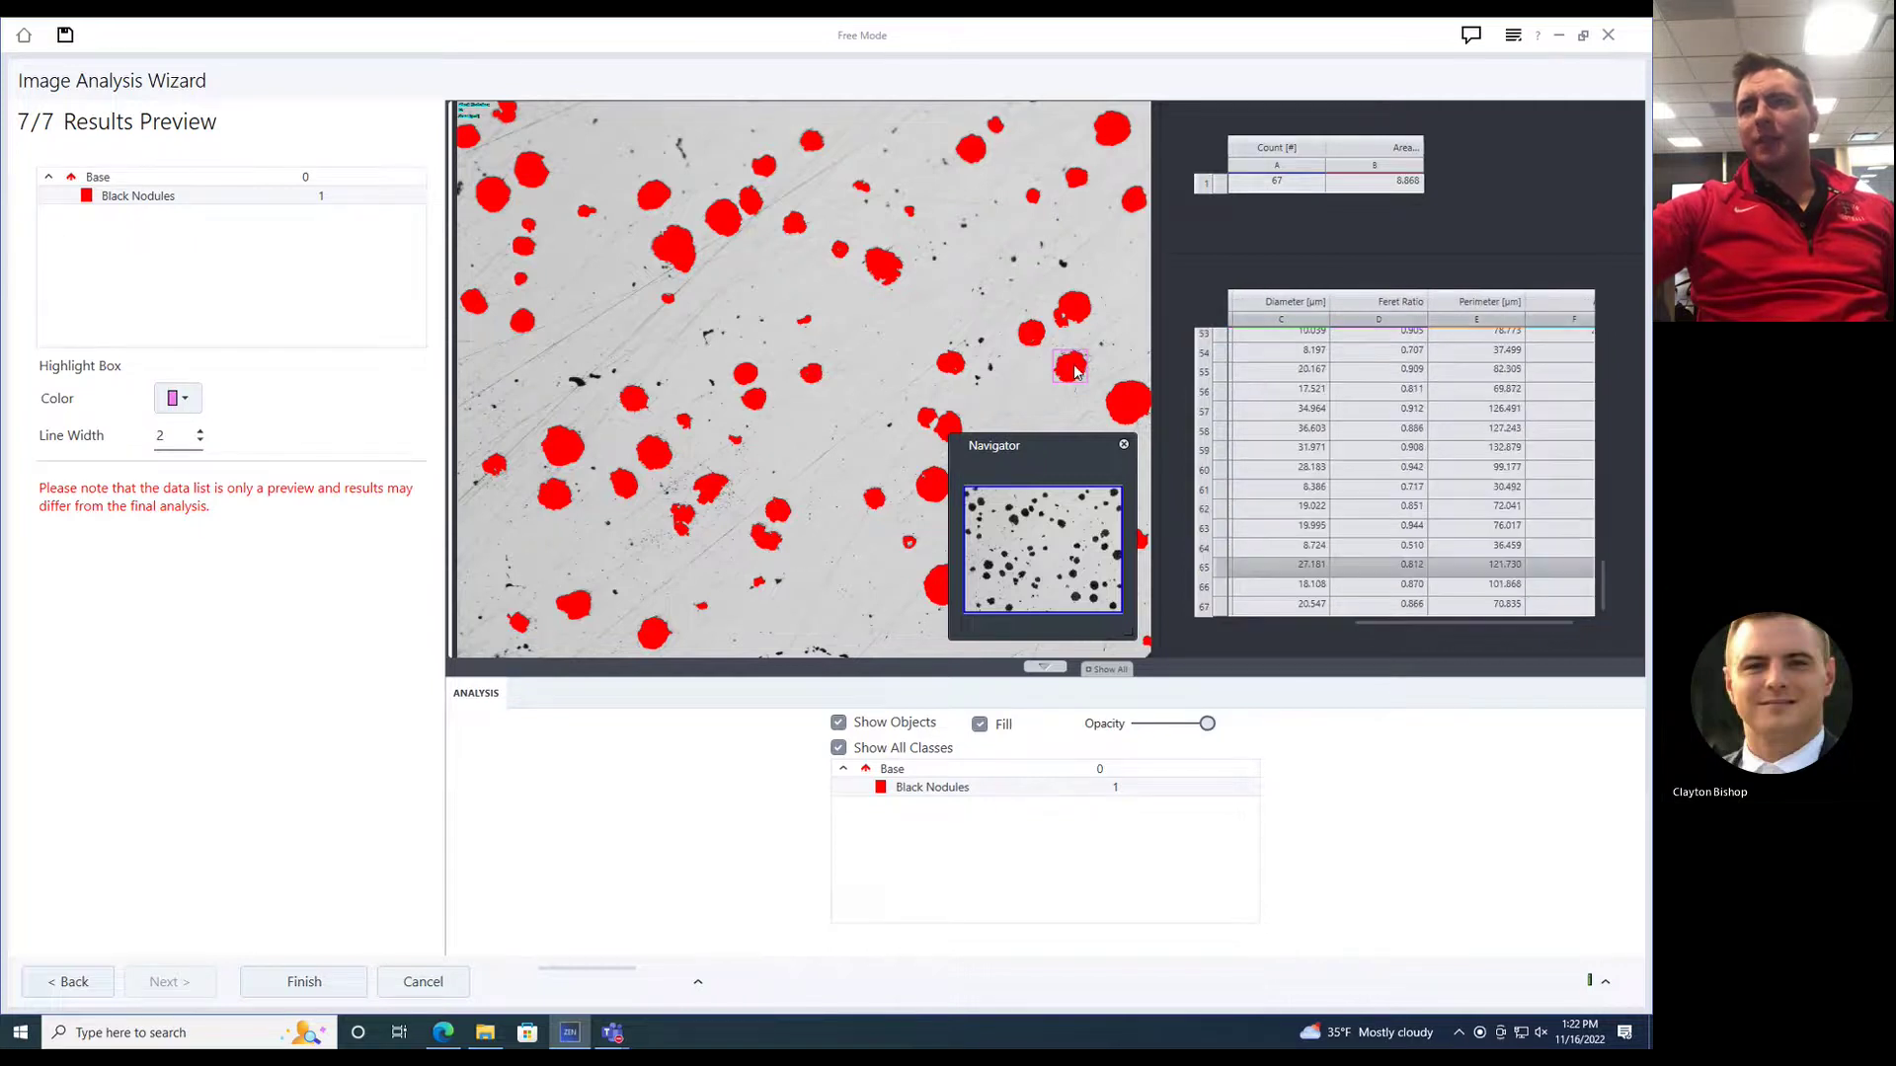
click(1126, 402)
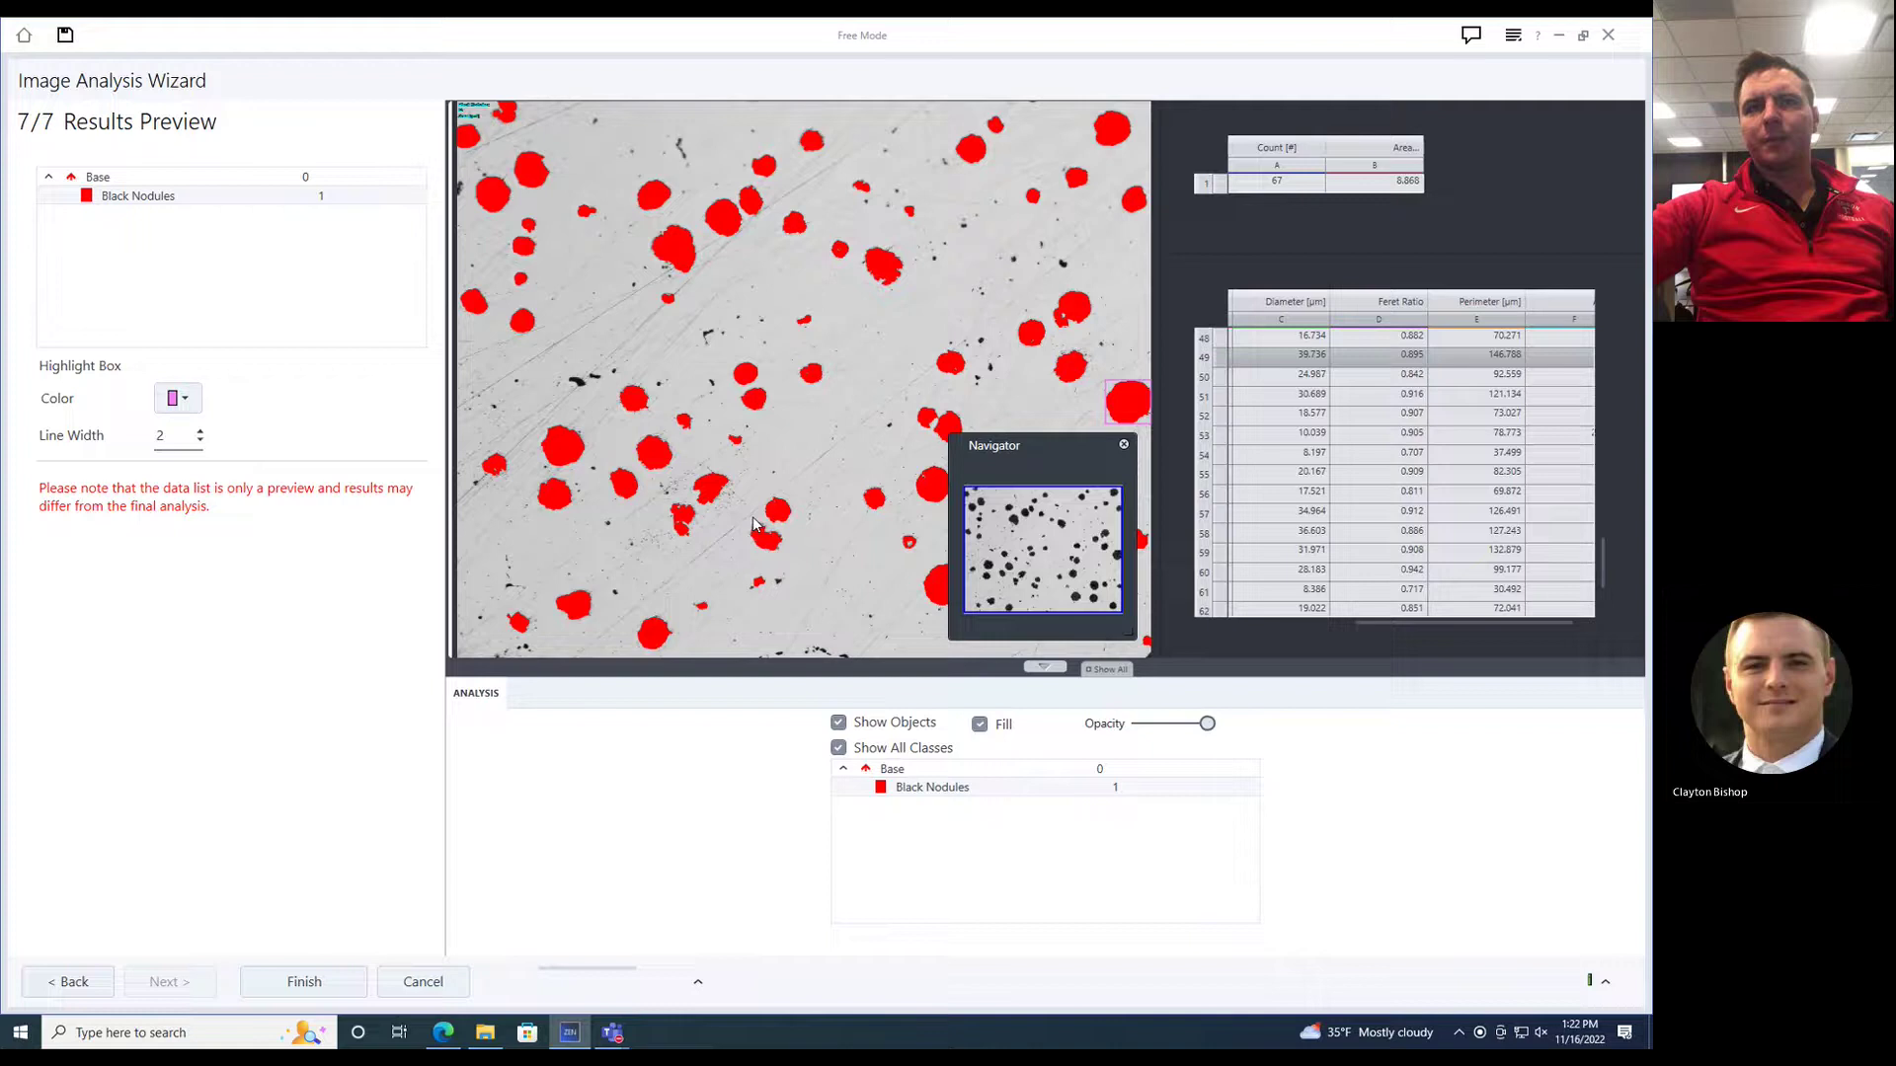
click(762, 543)
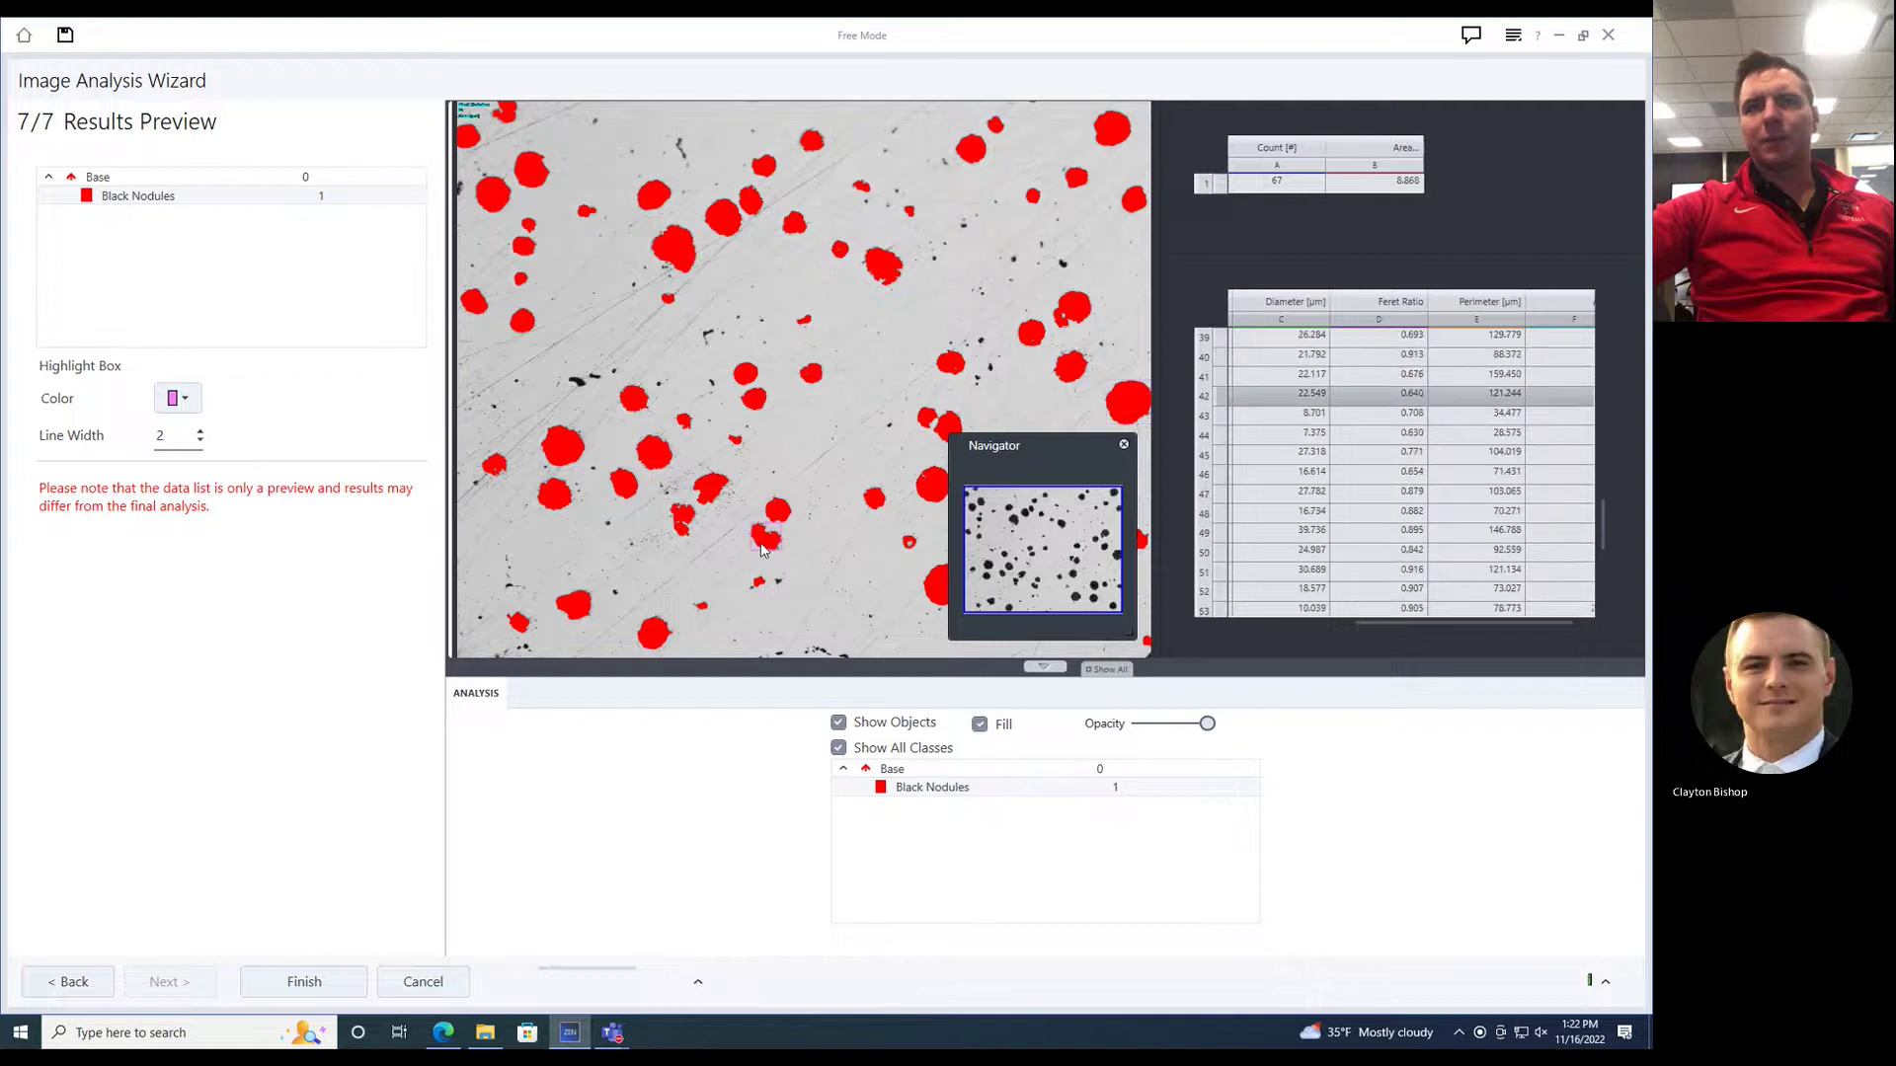
click(681, 516)
click(660, 456)
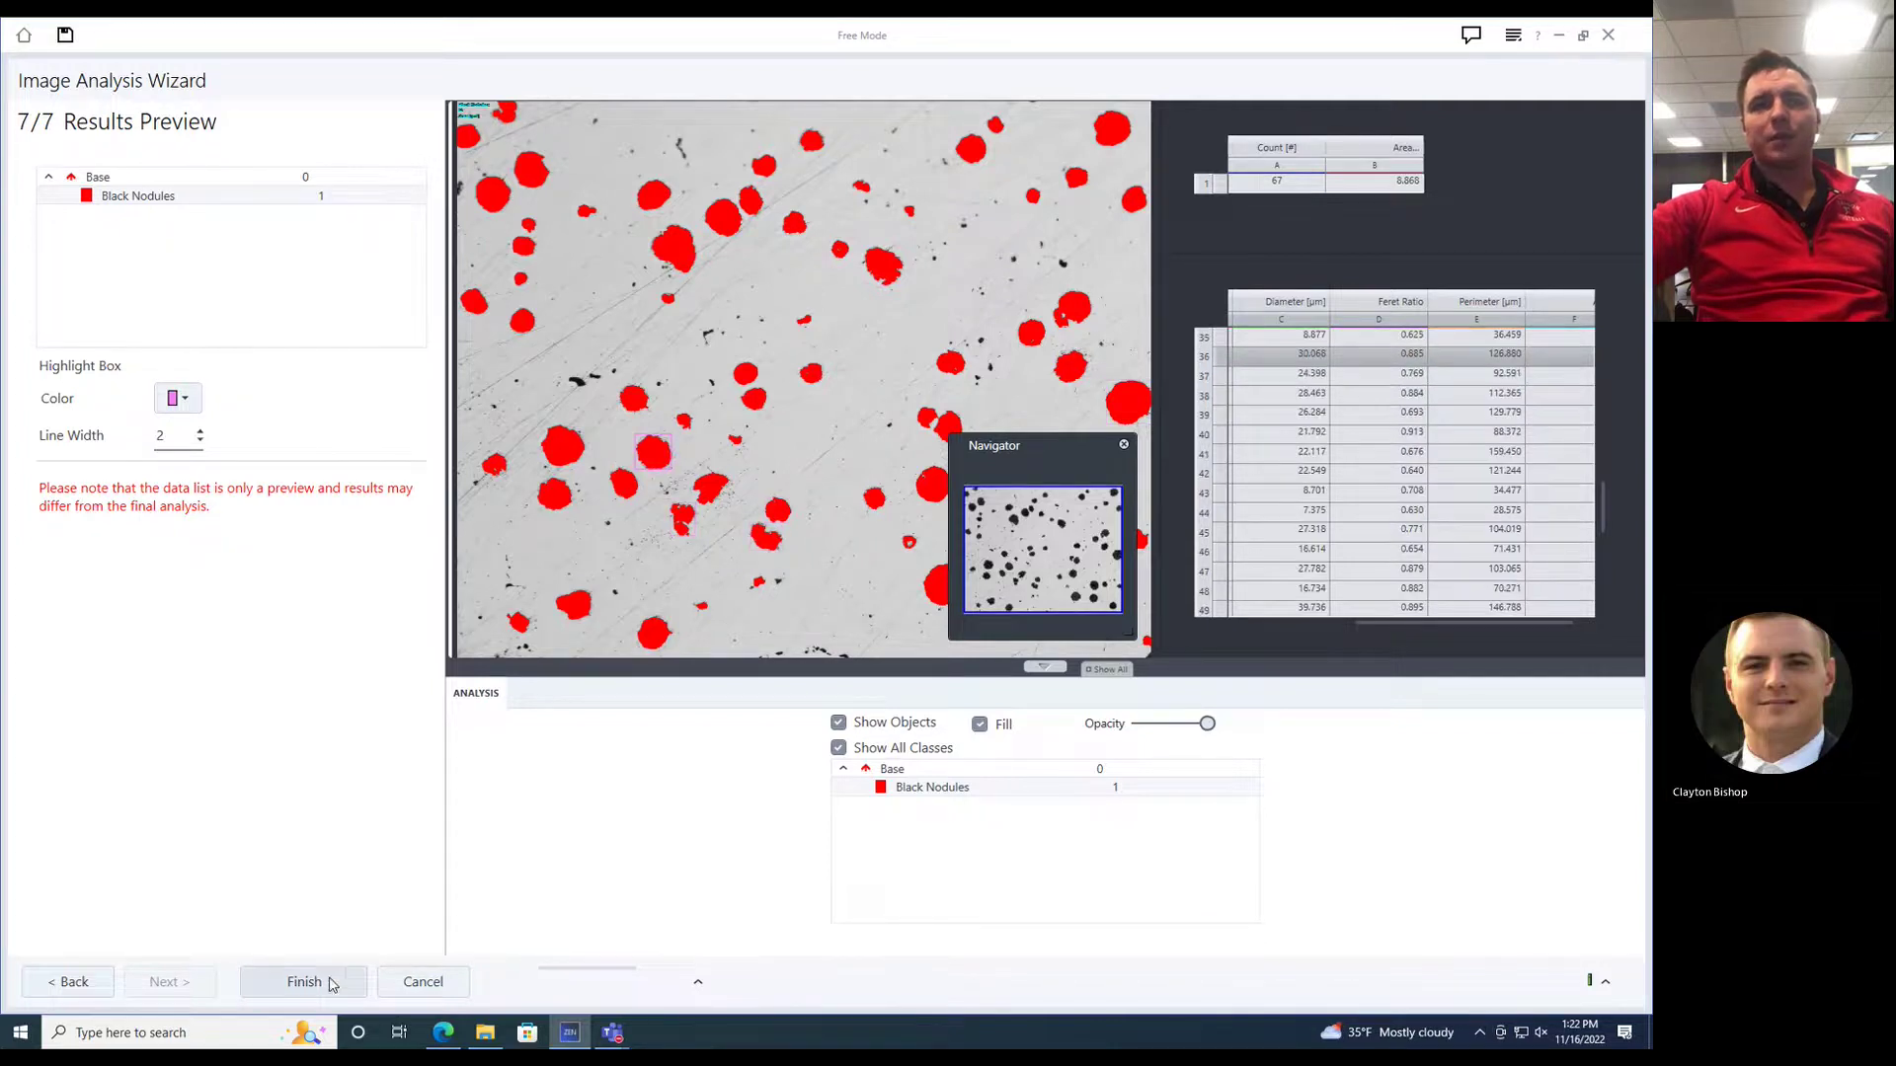
key(Return)
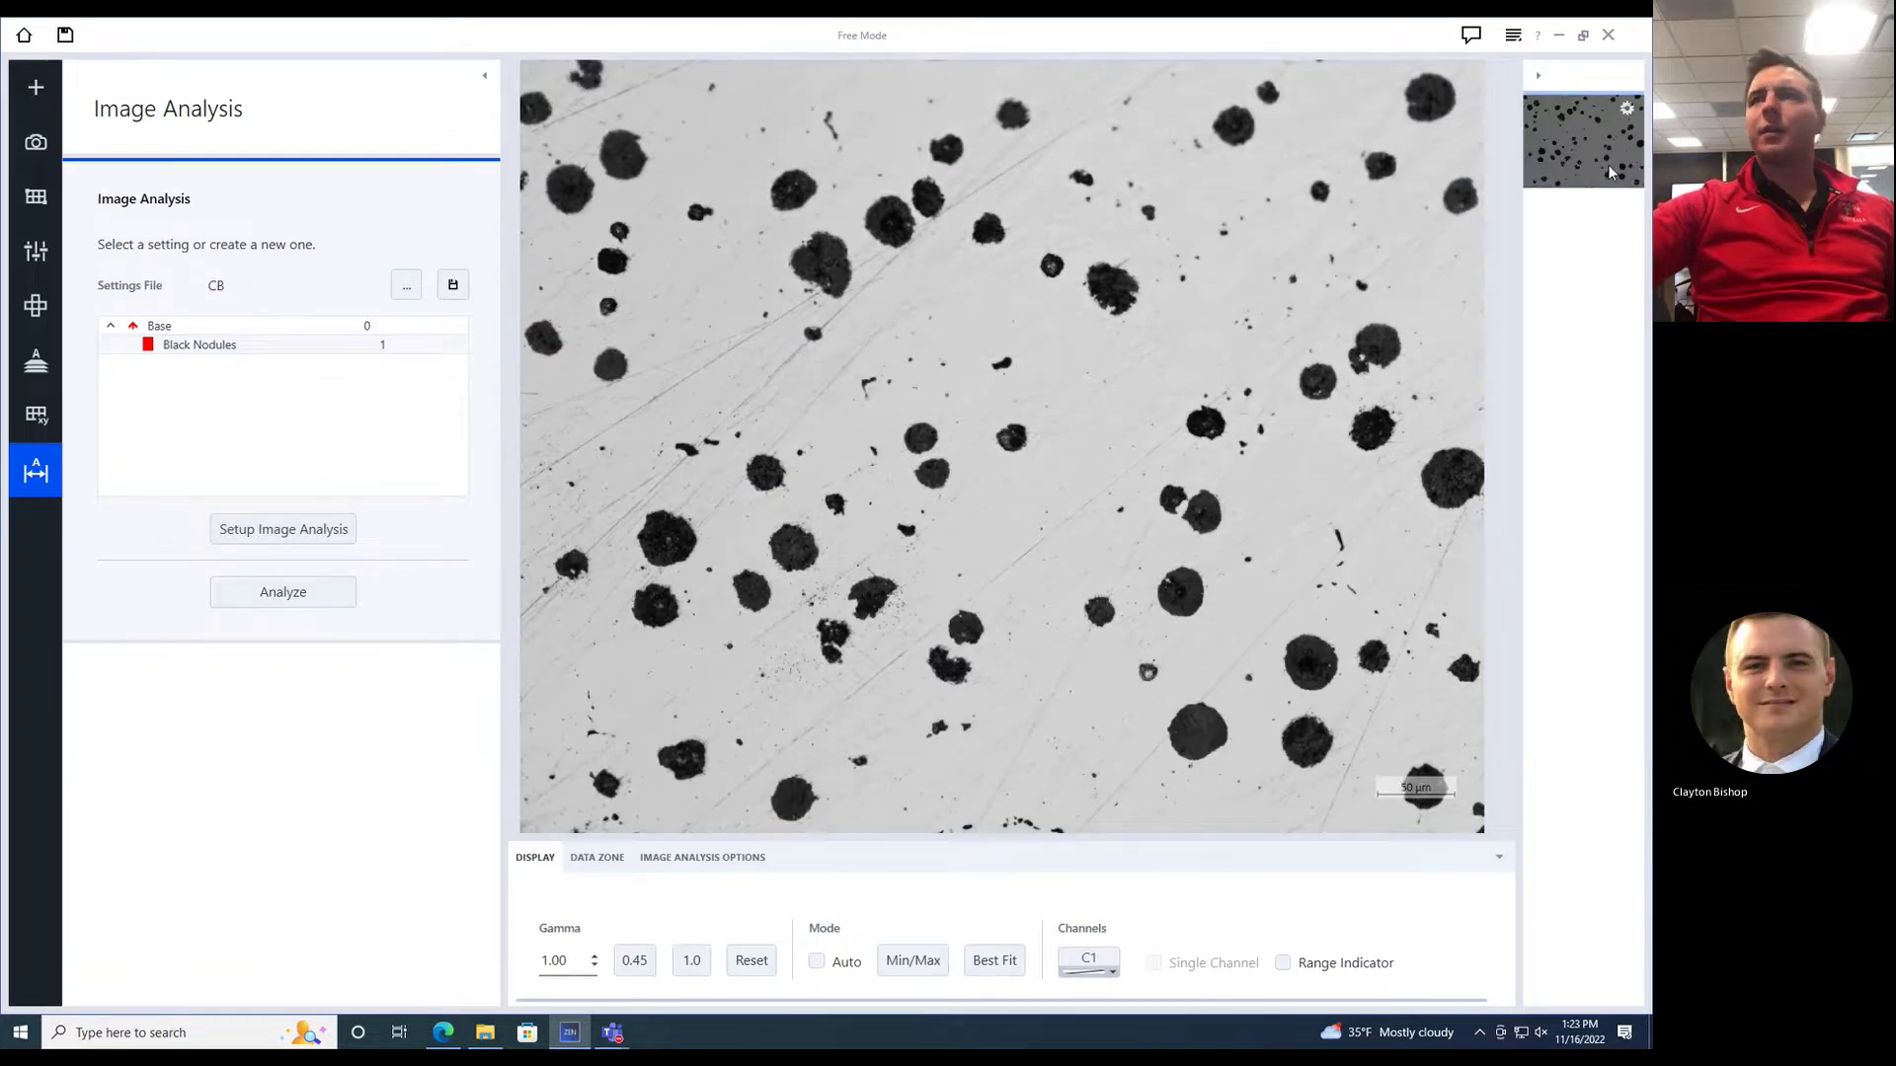
- Analyze the micrograph through all wizard steps, yielding 67 nodules at 8.87 area percentage
click(296, 596)
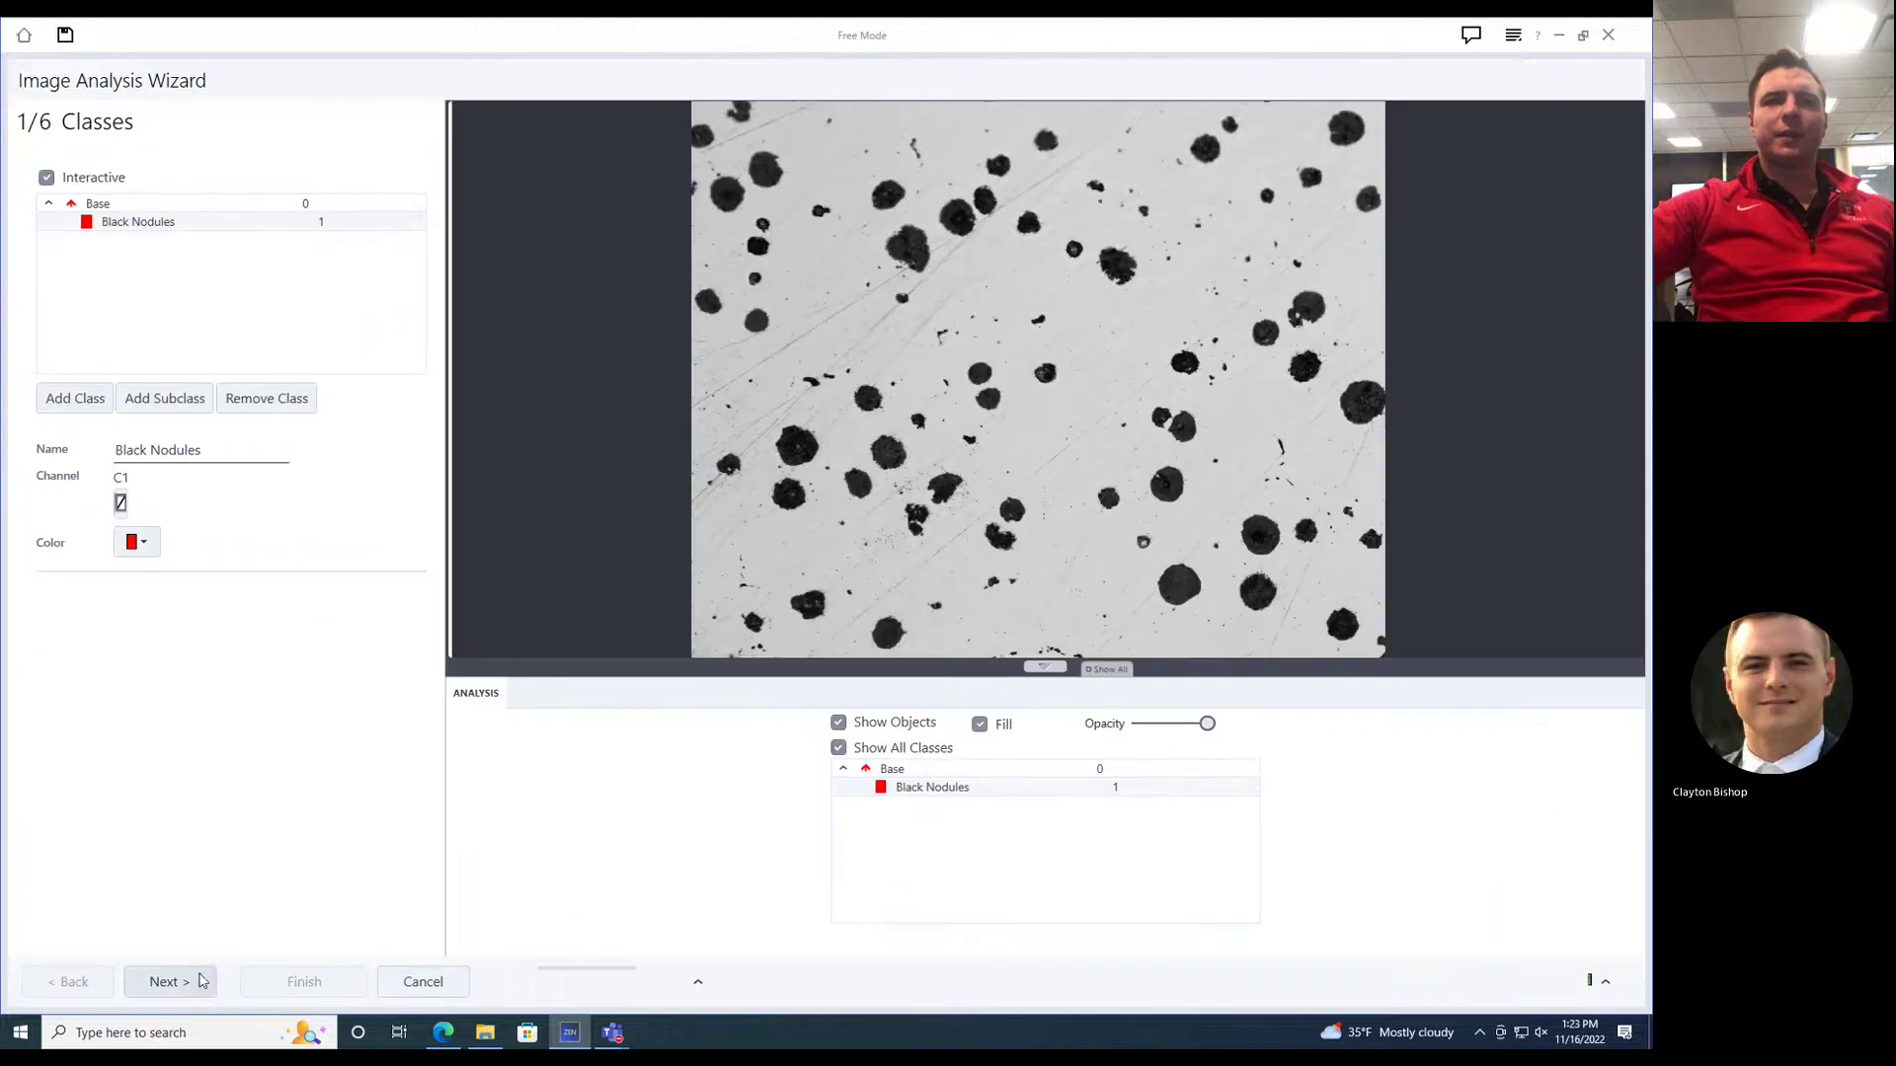
click(202, 980)
click(202, 980)
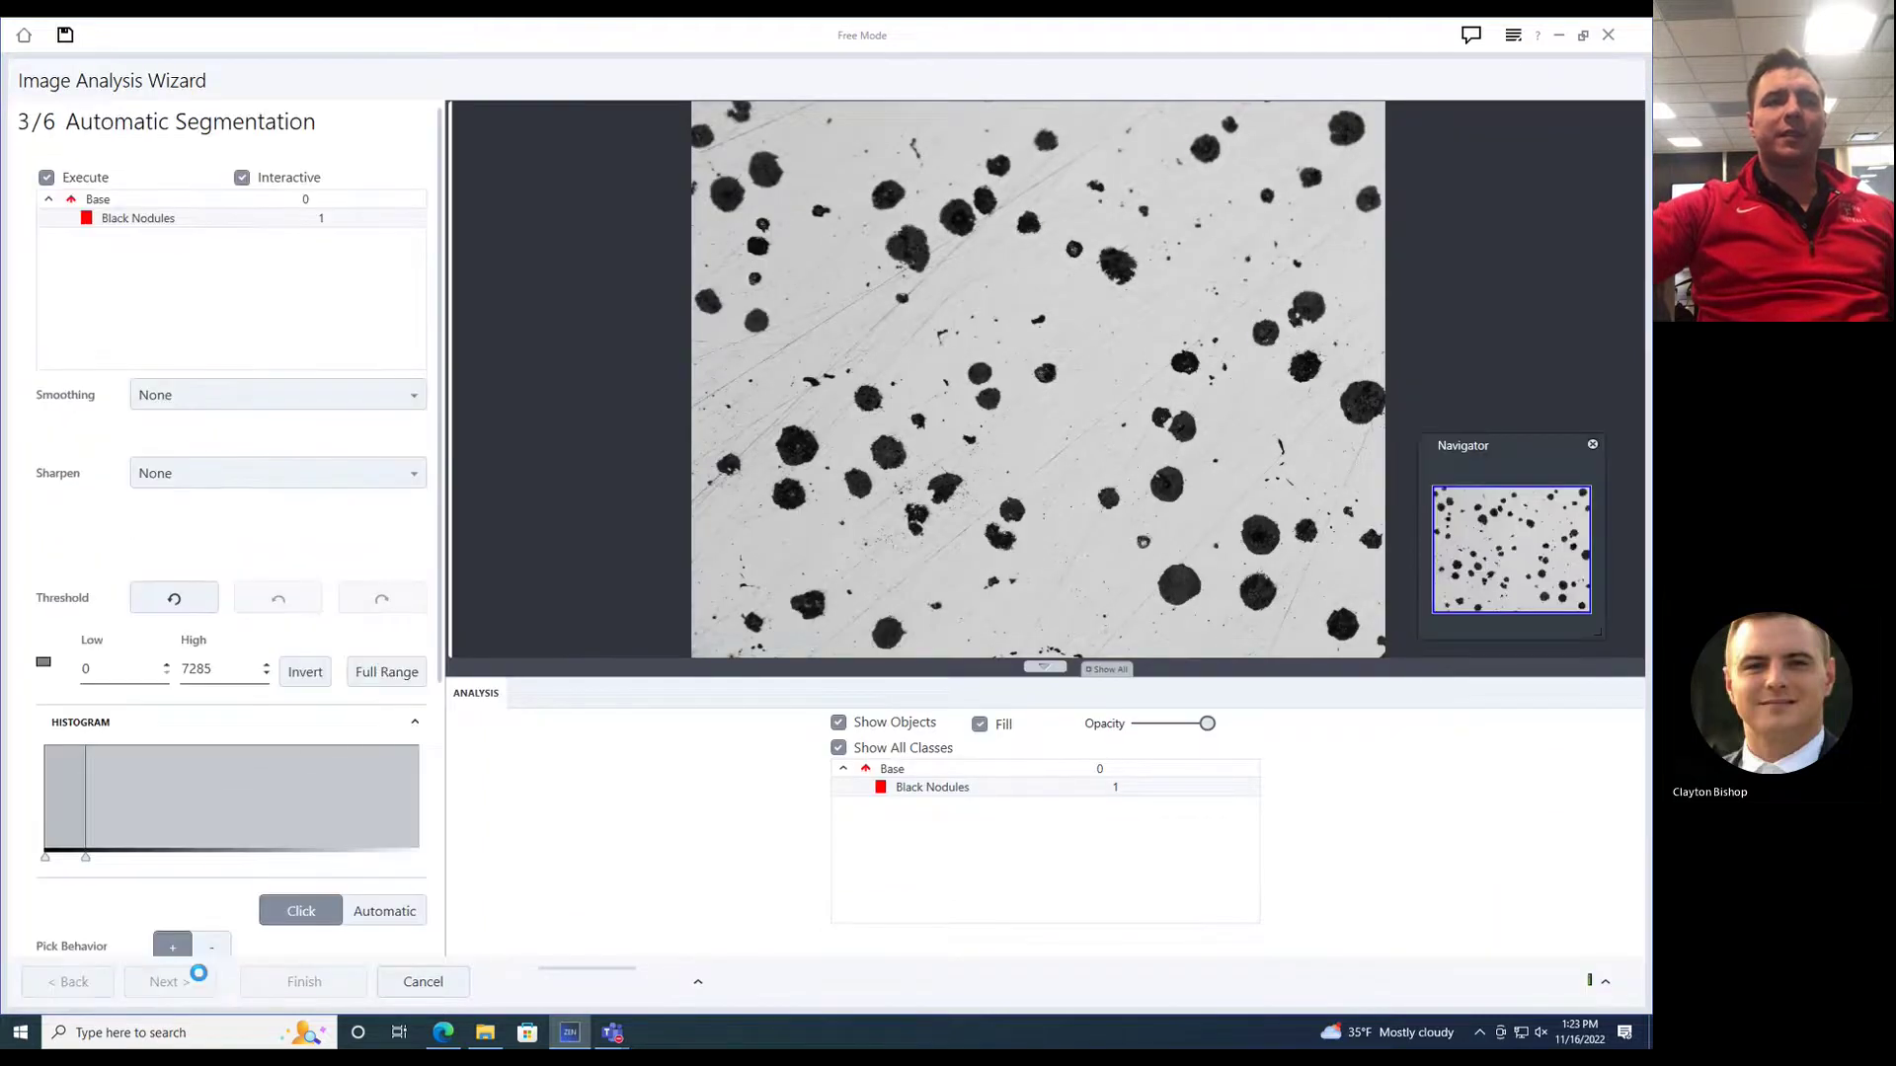
click(207, 984)
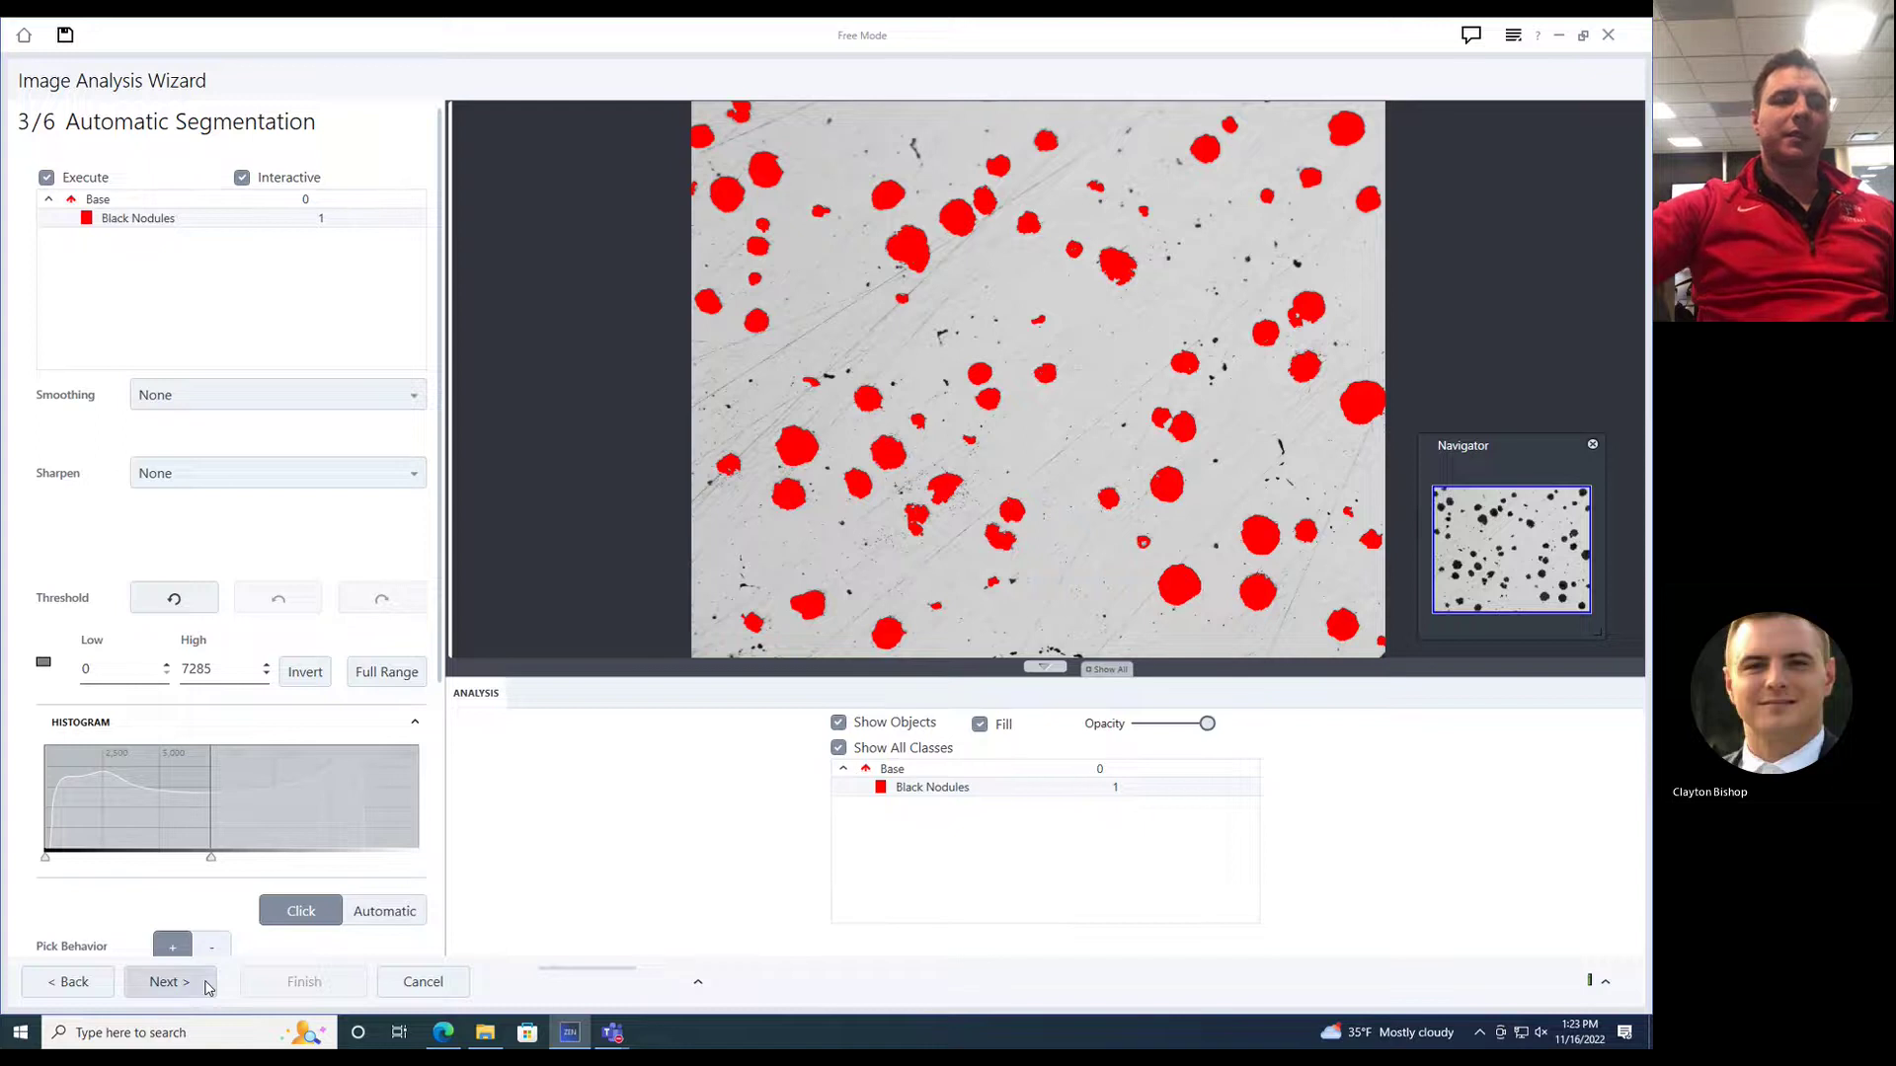
click(205, 983)
click(207, 983)
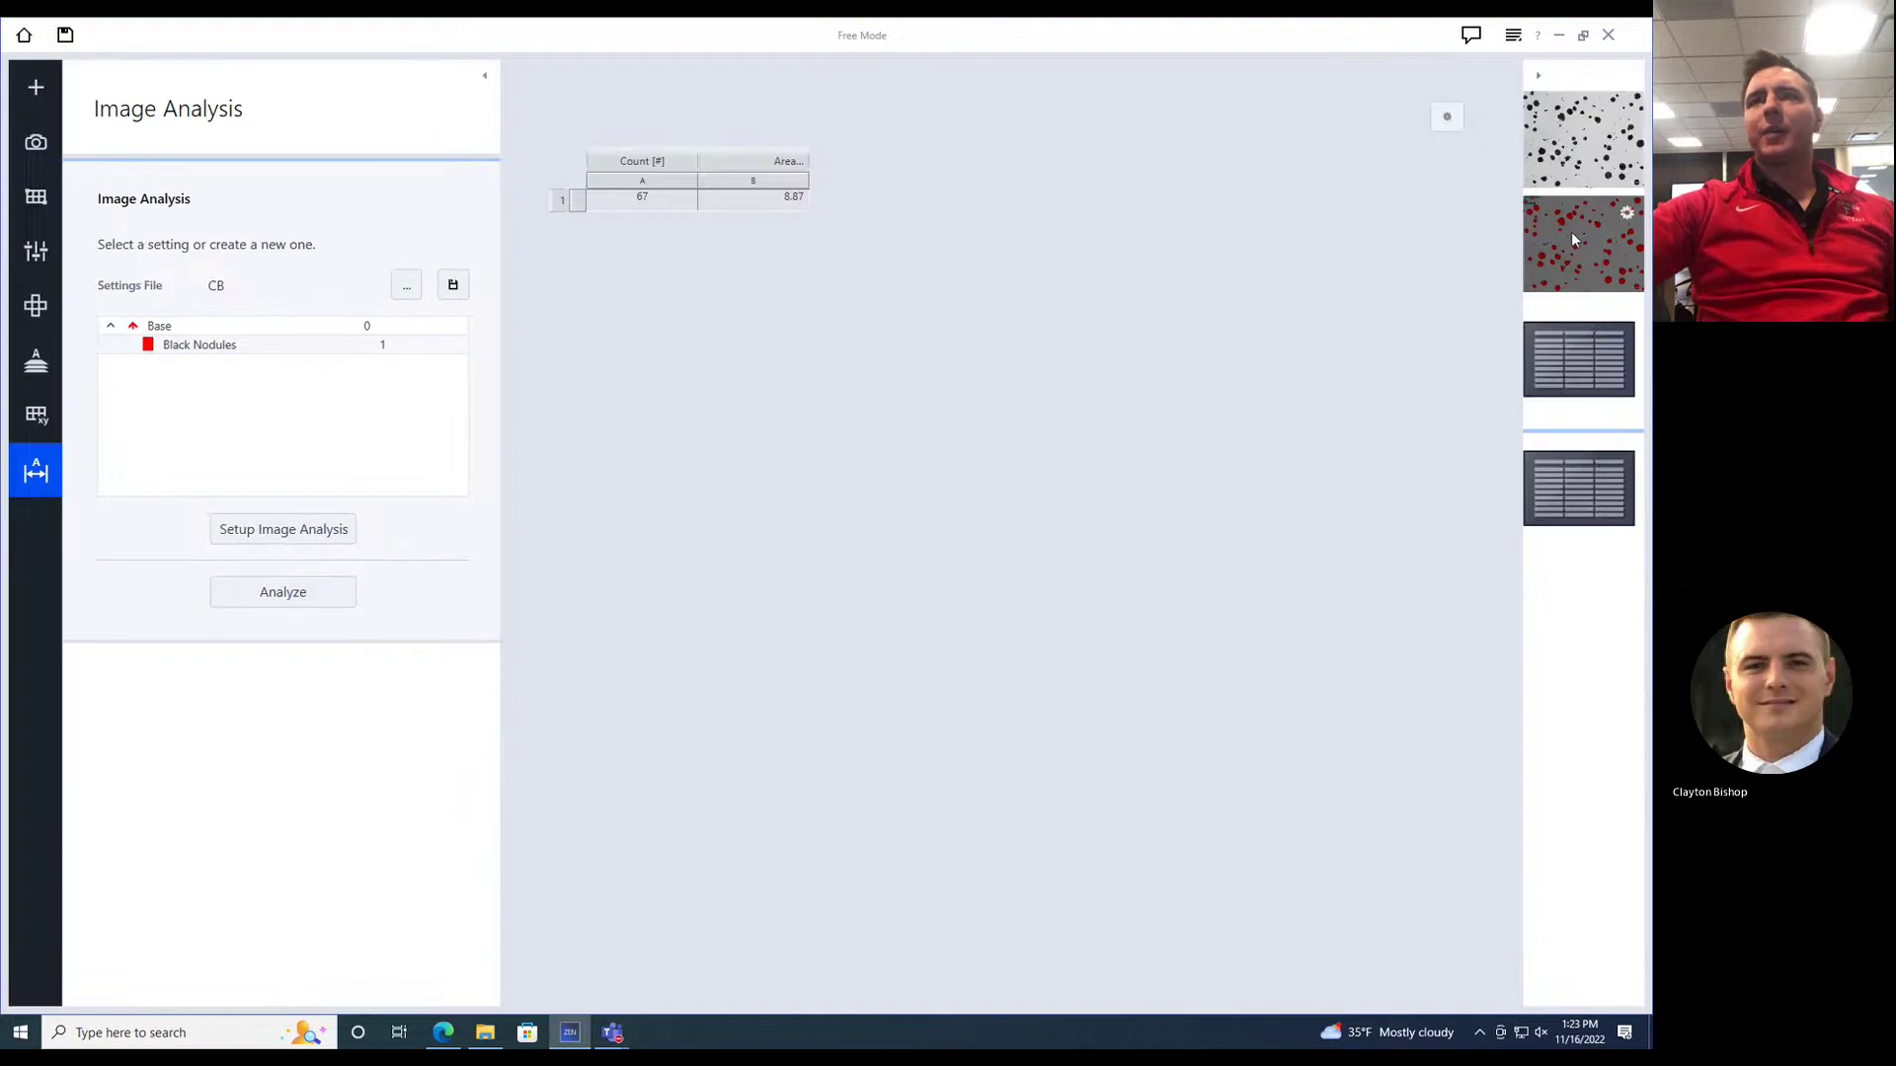
click(1574, 239)
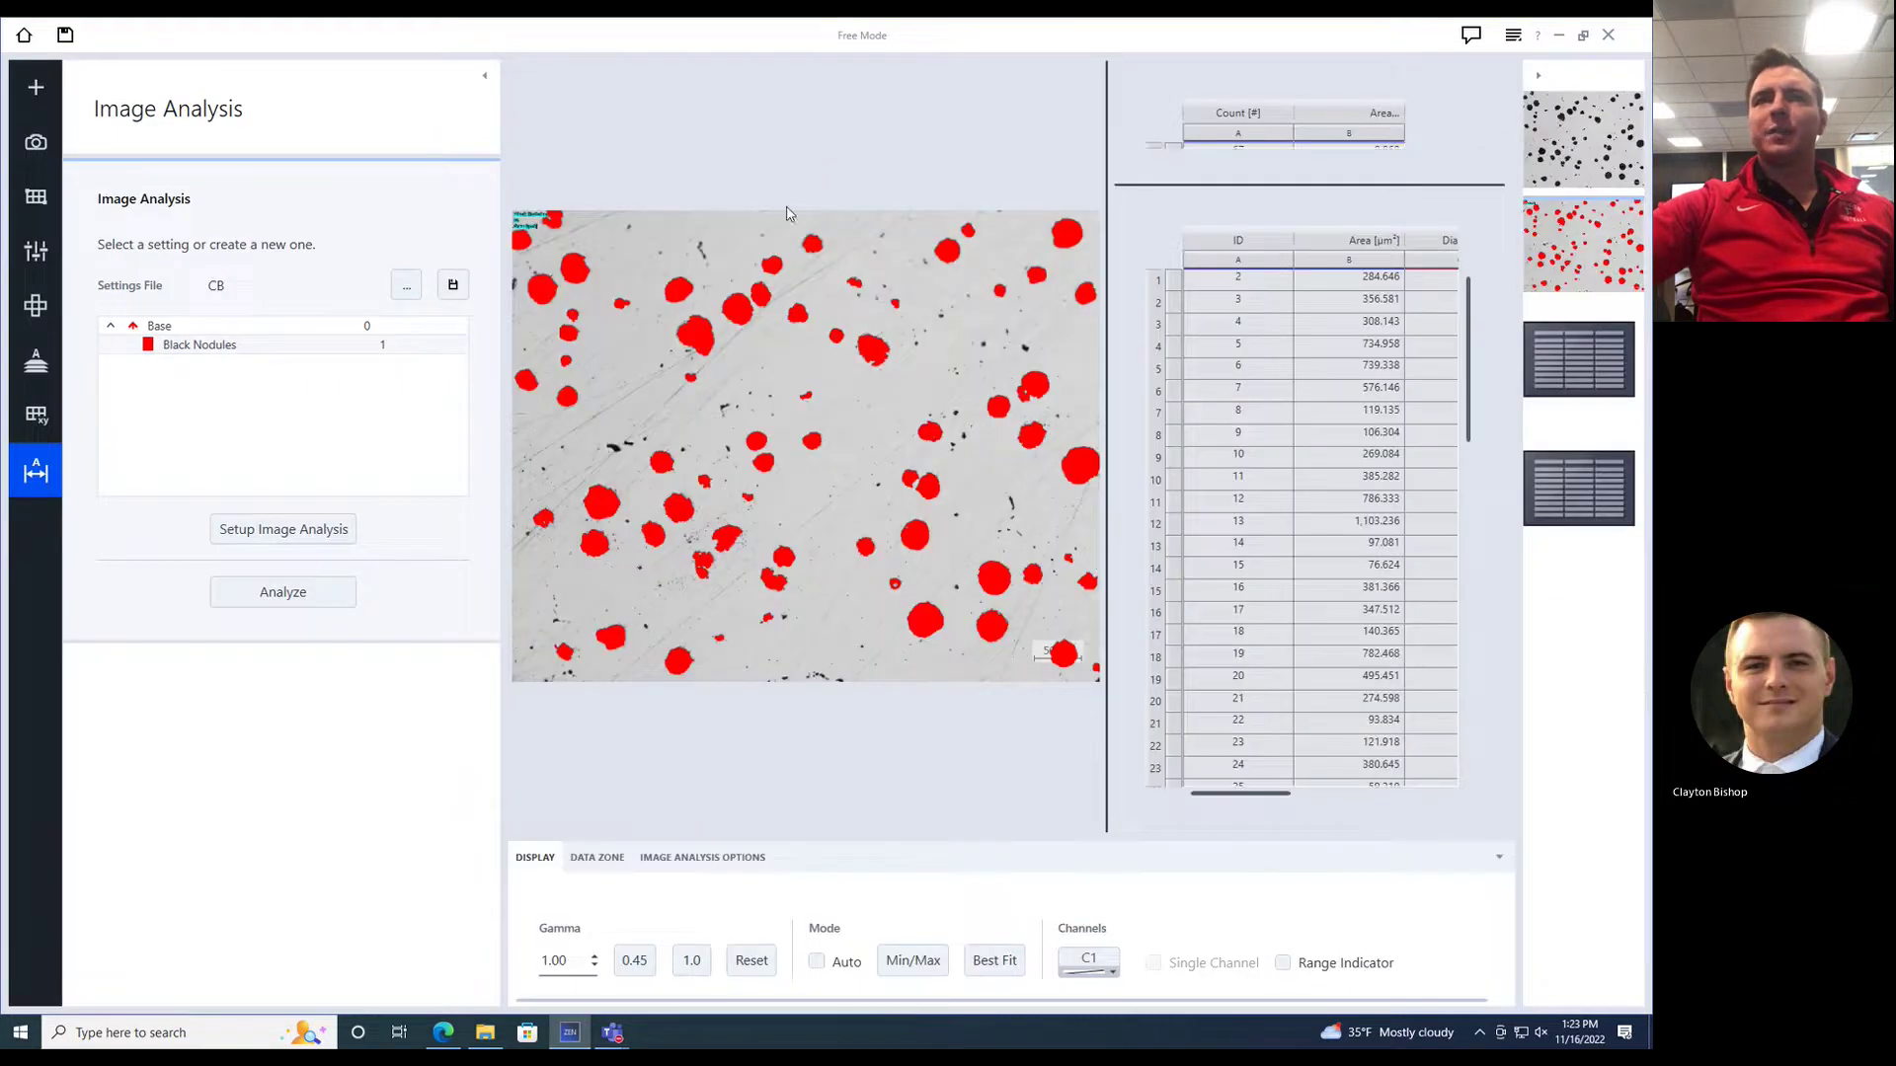
click(1620, 395)
- Review the 67-nodule summary and results table, then zoom in and select nodule 31 (area 325.869)
click(1605, 514)
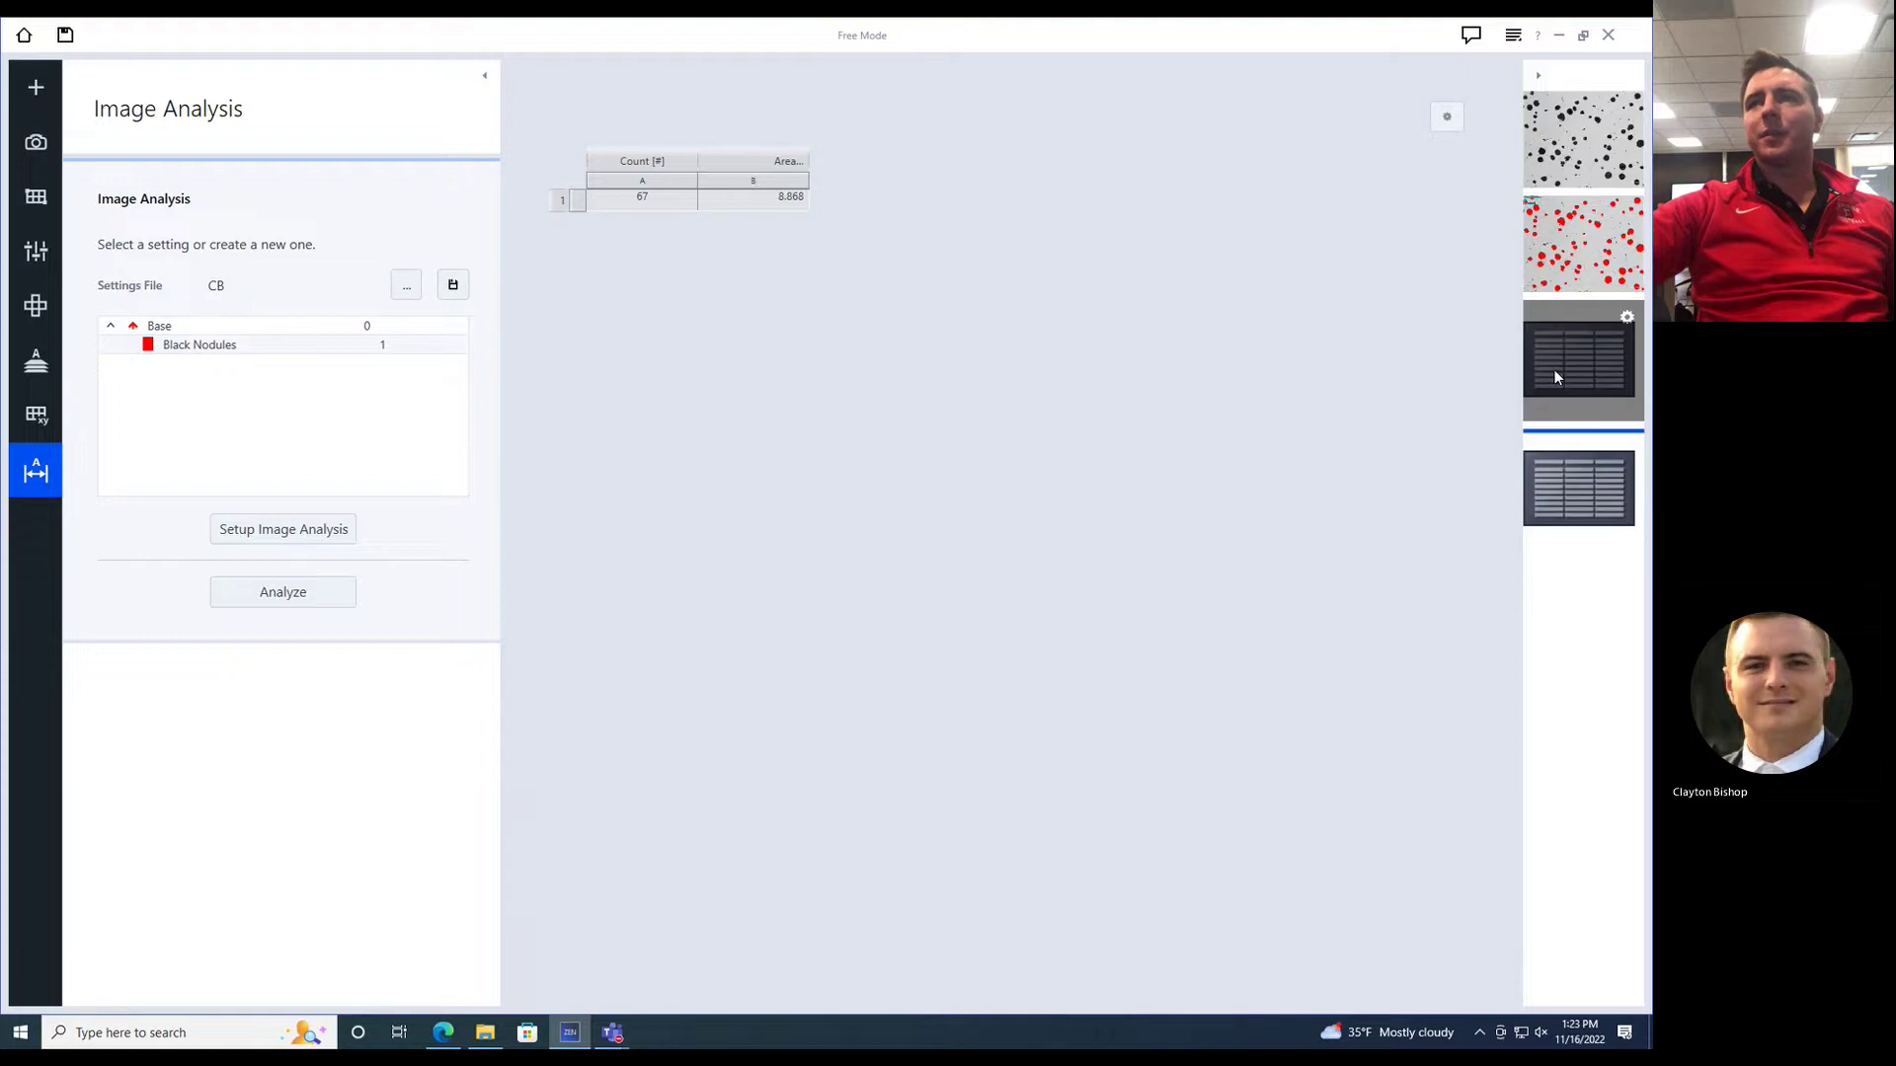
click(1594, 390)
click(1546, 247)
scroll(770, 450, up, 5)
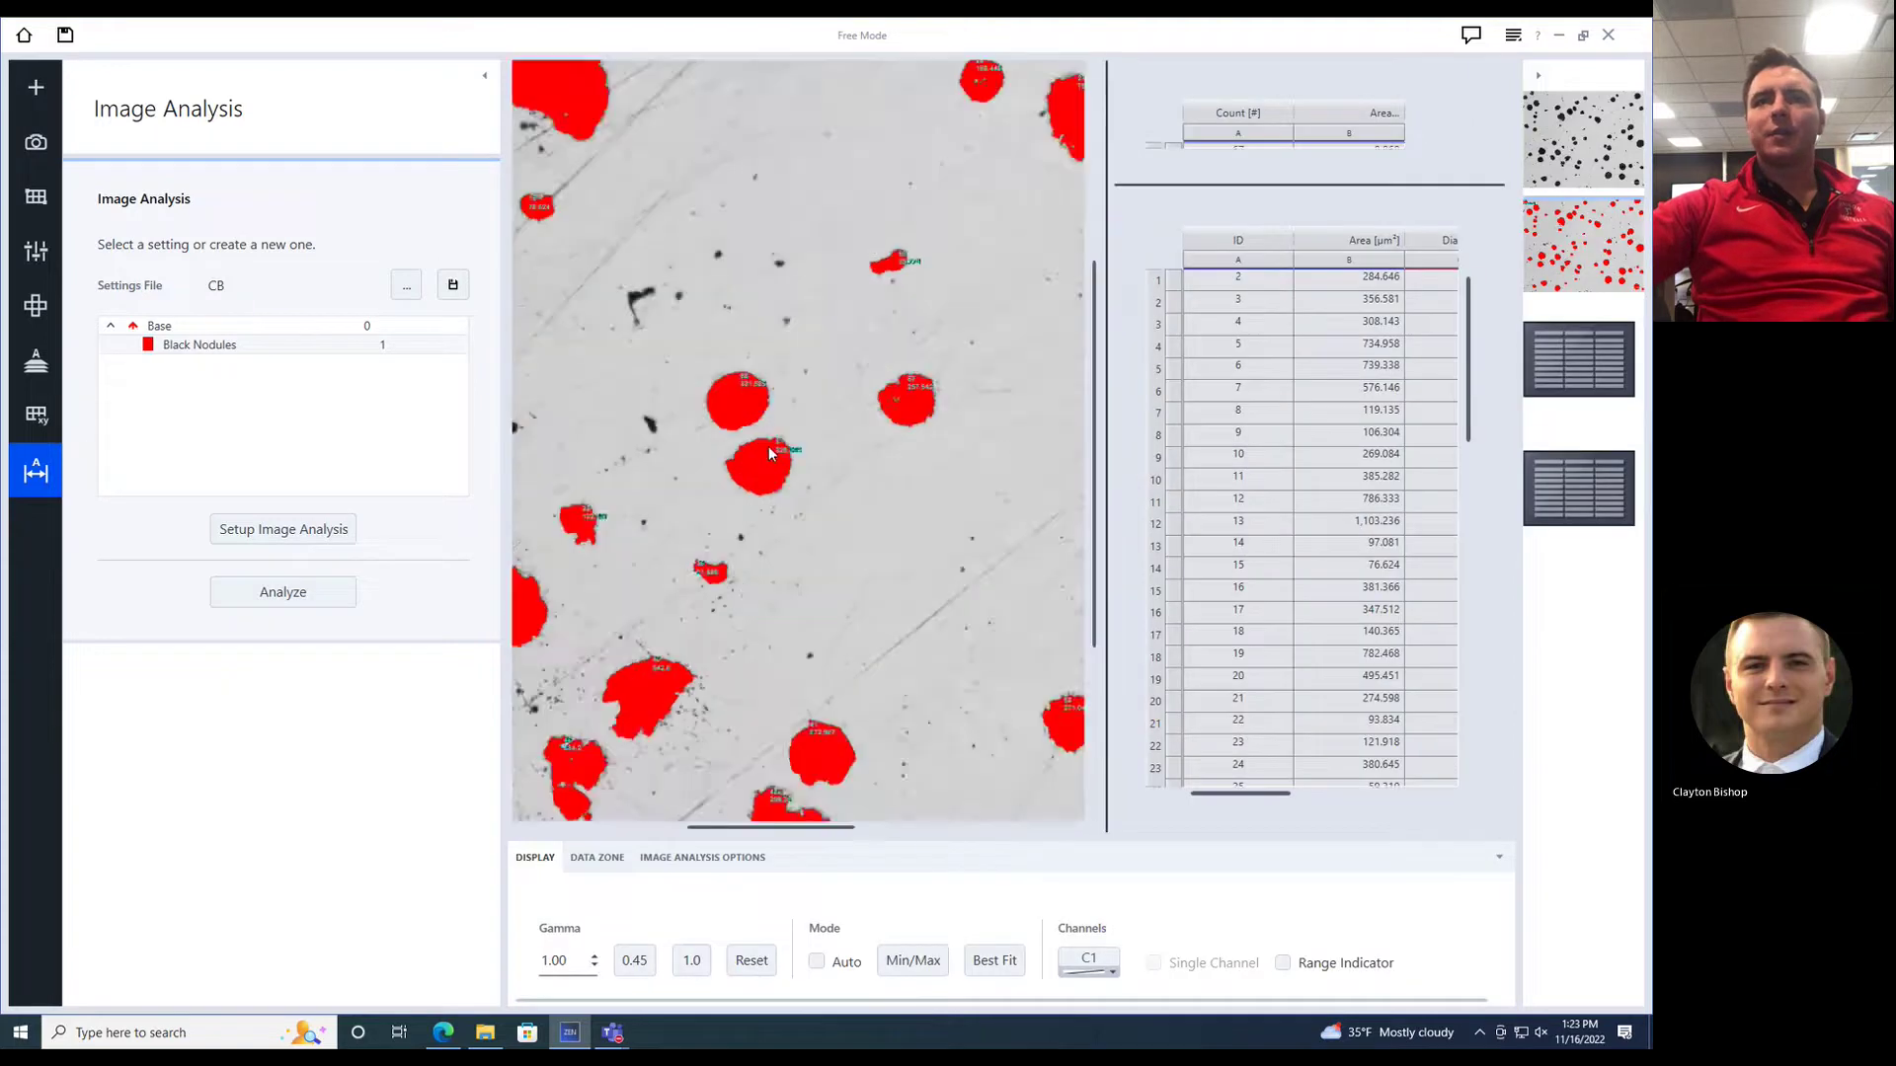
scroll(771, 453, up, 2)
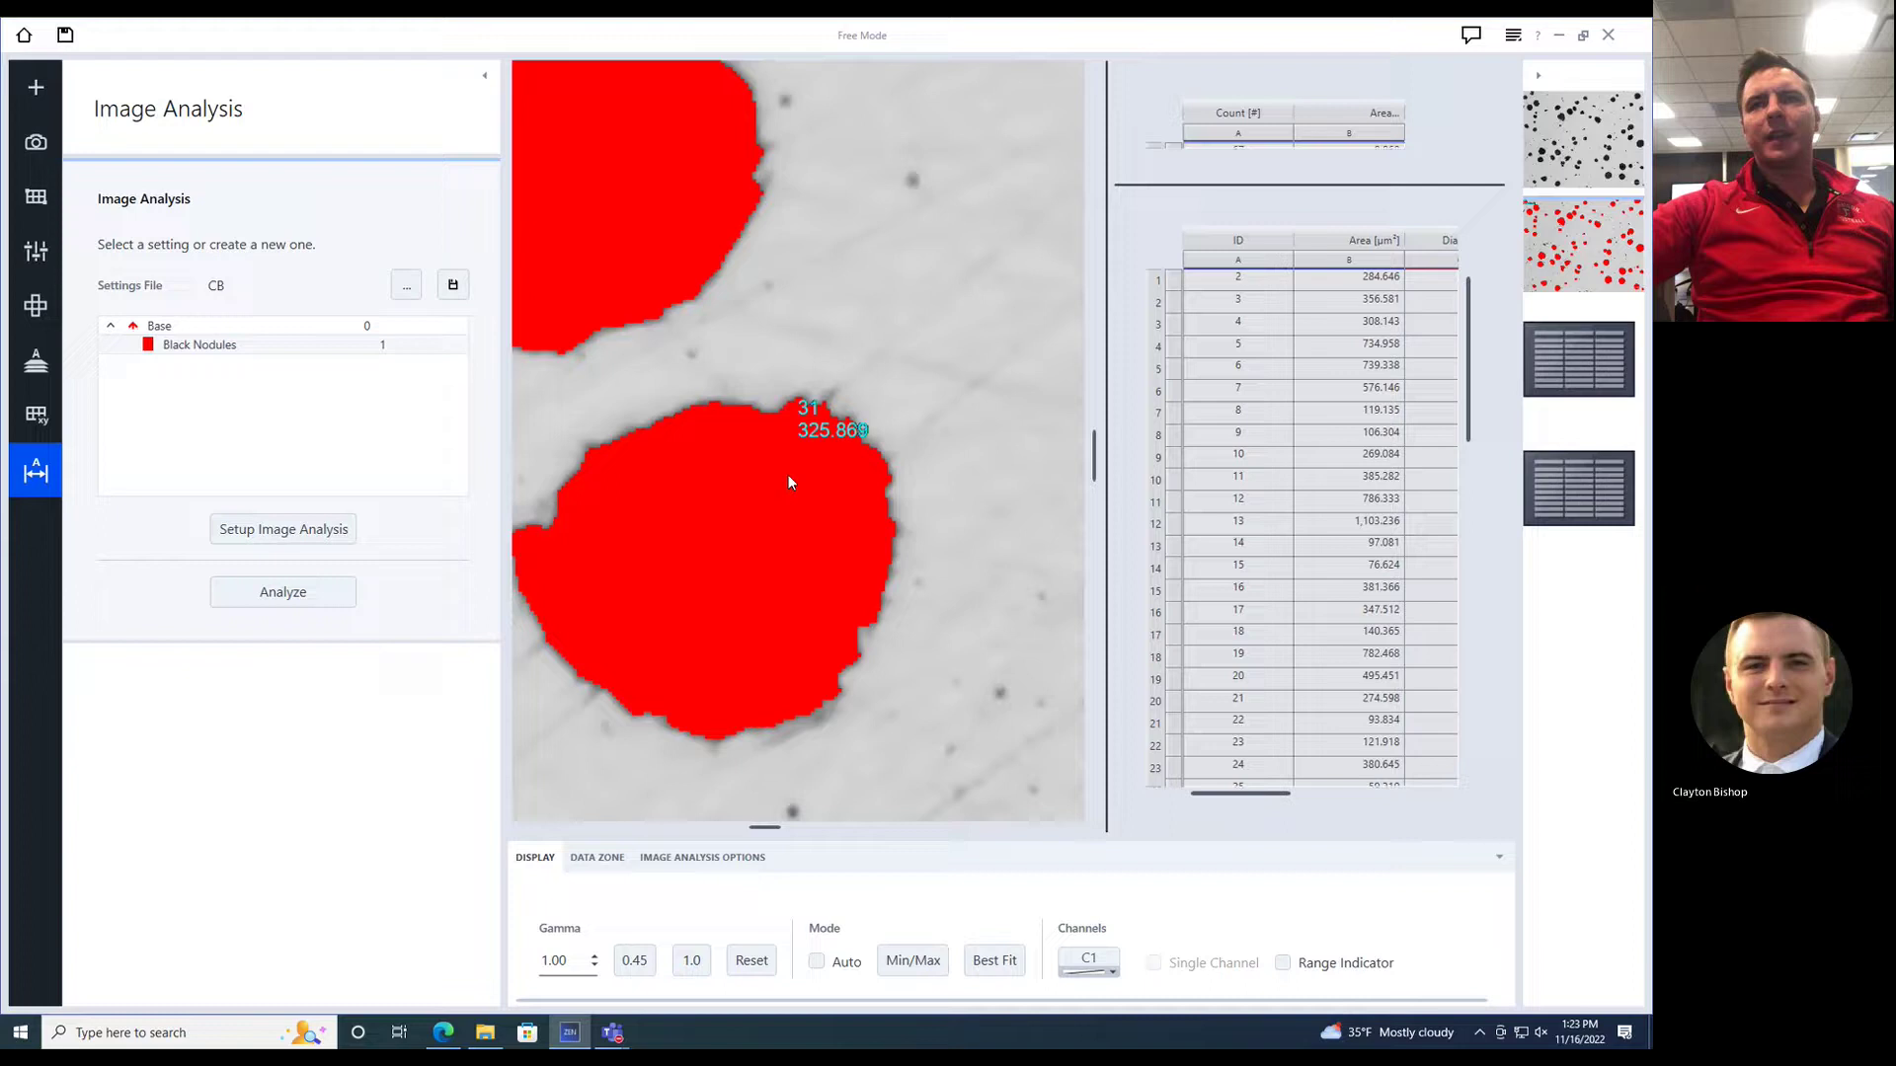
click(788, 482)
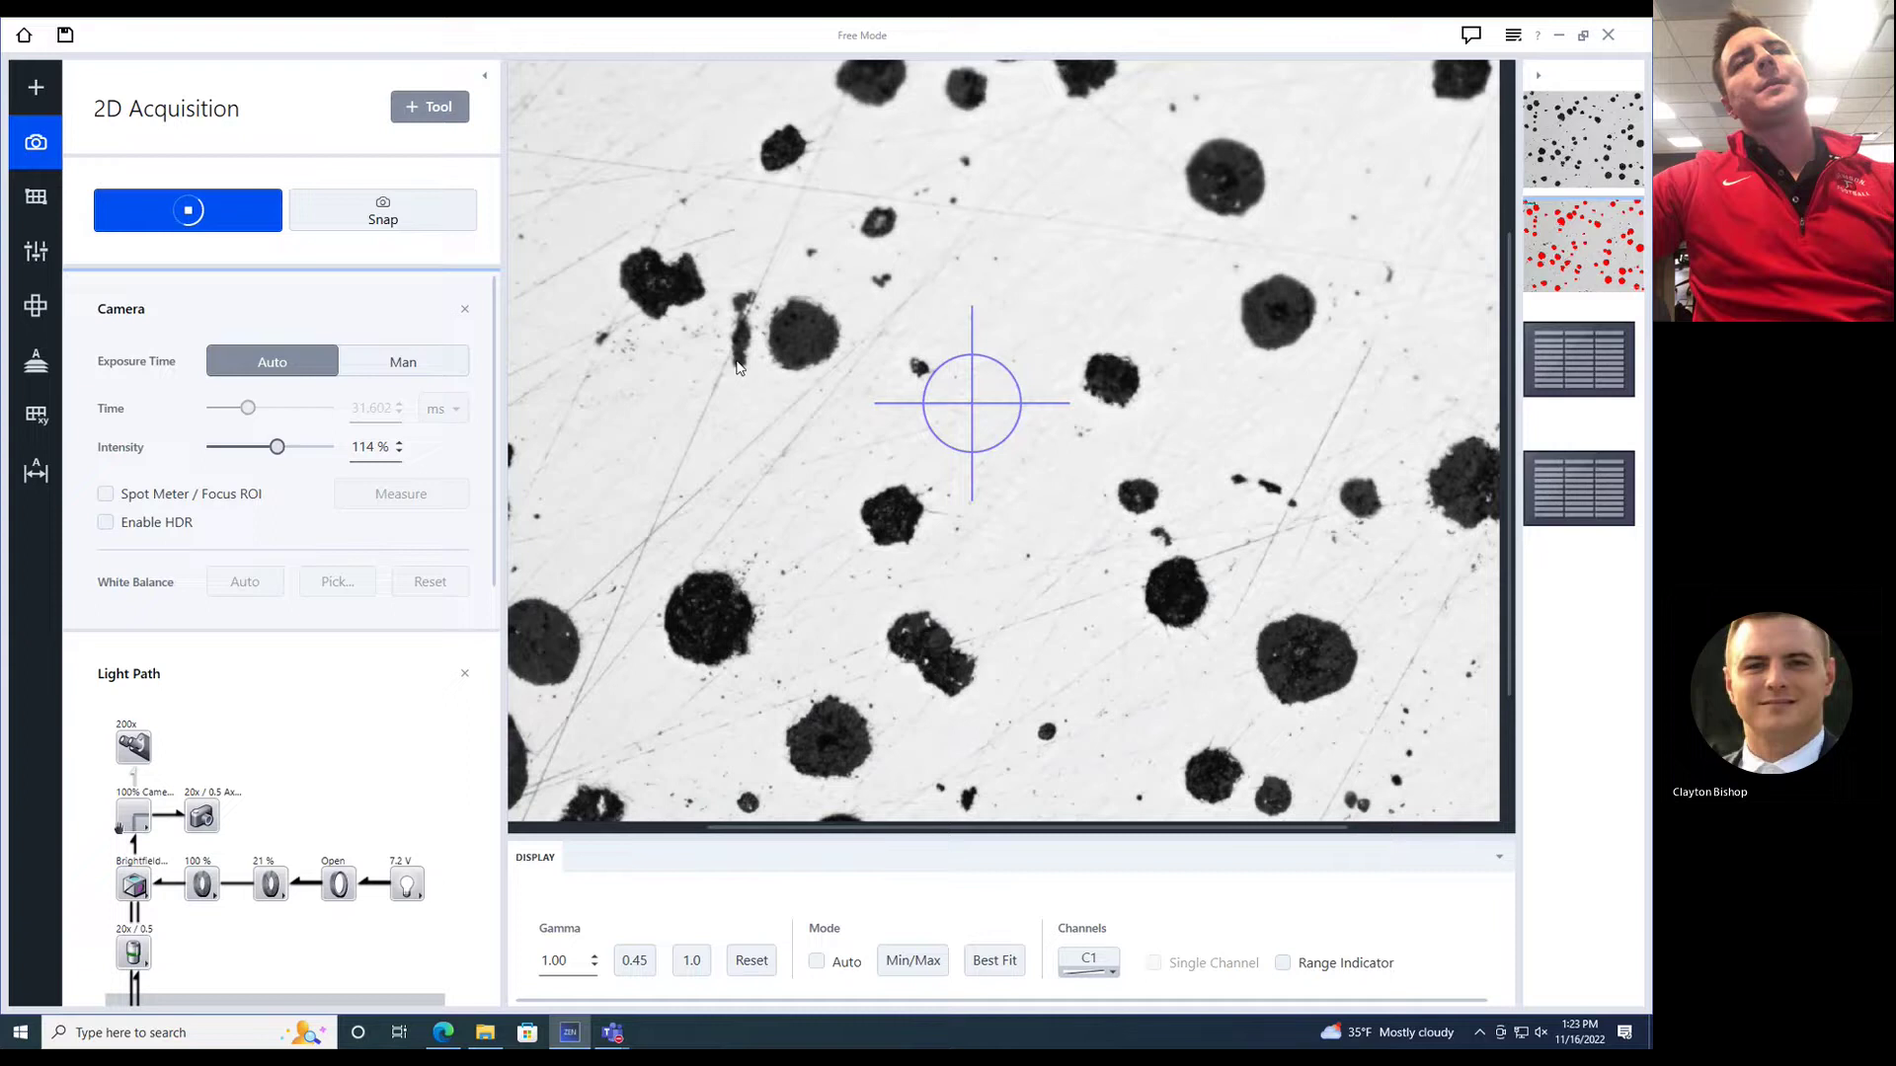
- Snap a new micrograph and run the nodule analysis wizard on it through to Finish
click(383, 210)
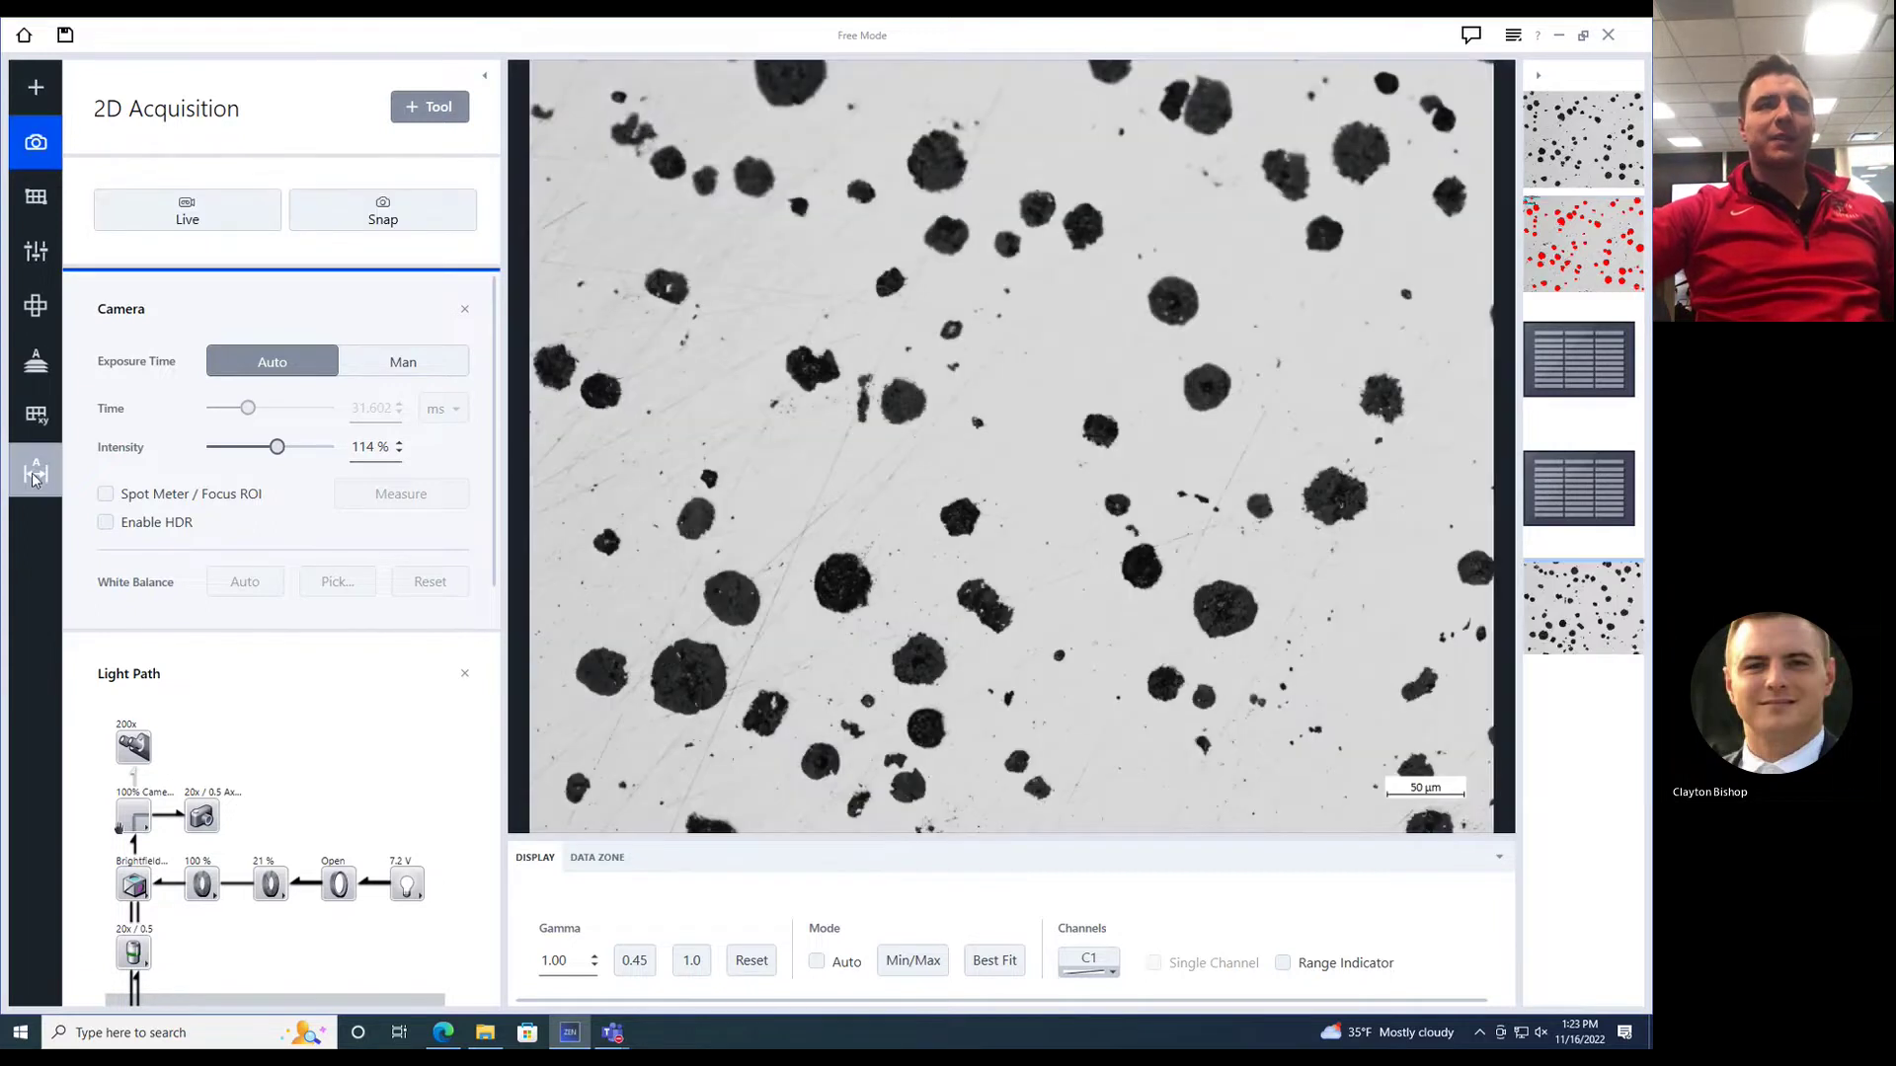
click(34, 474)
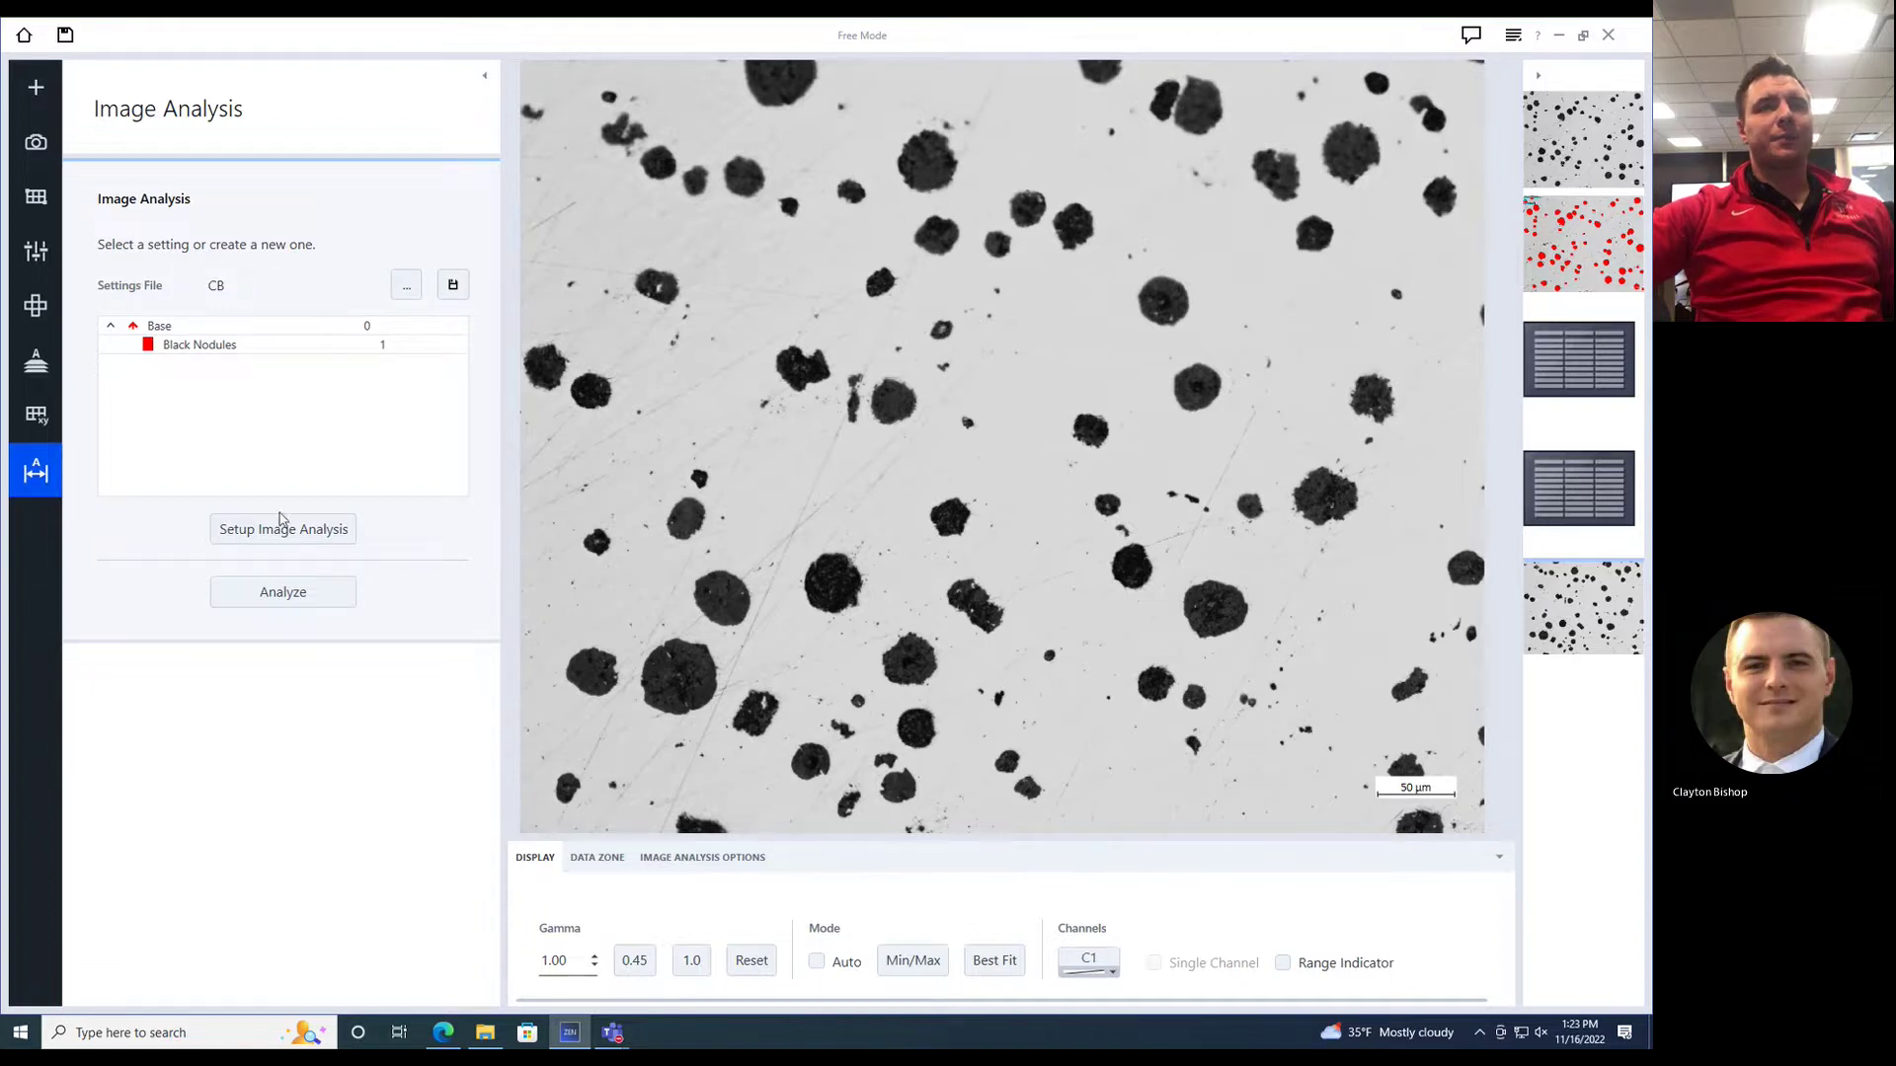
click(298, 594)
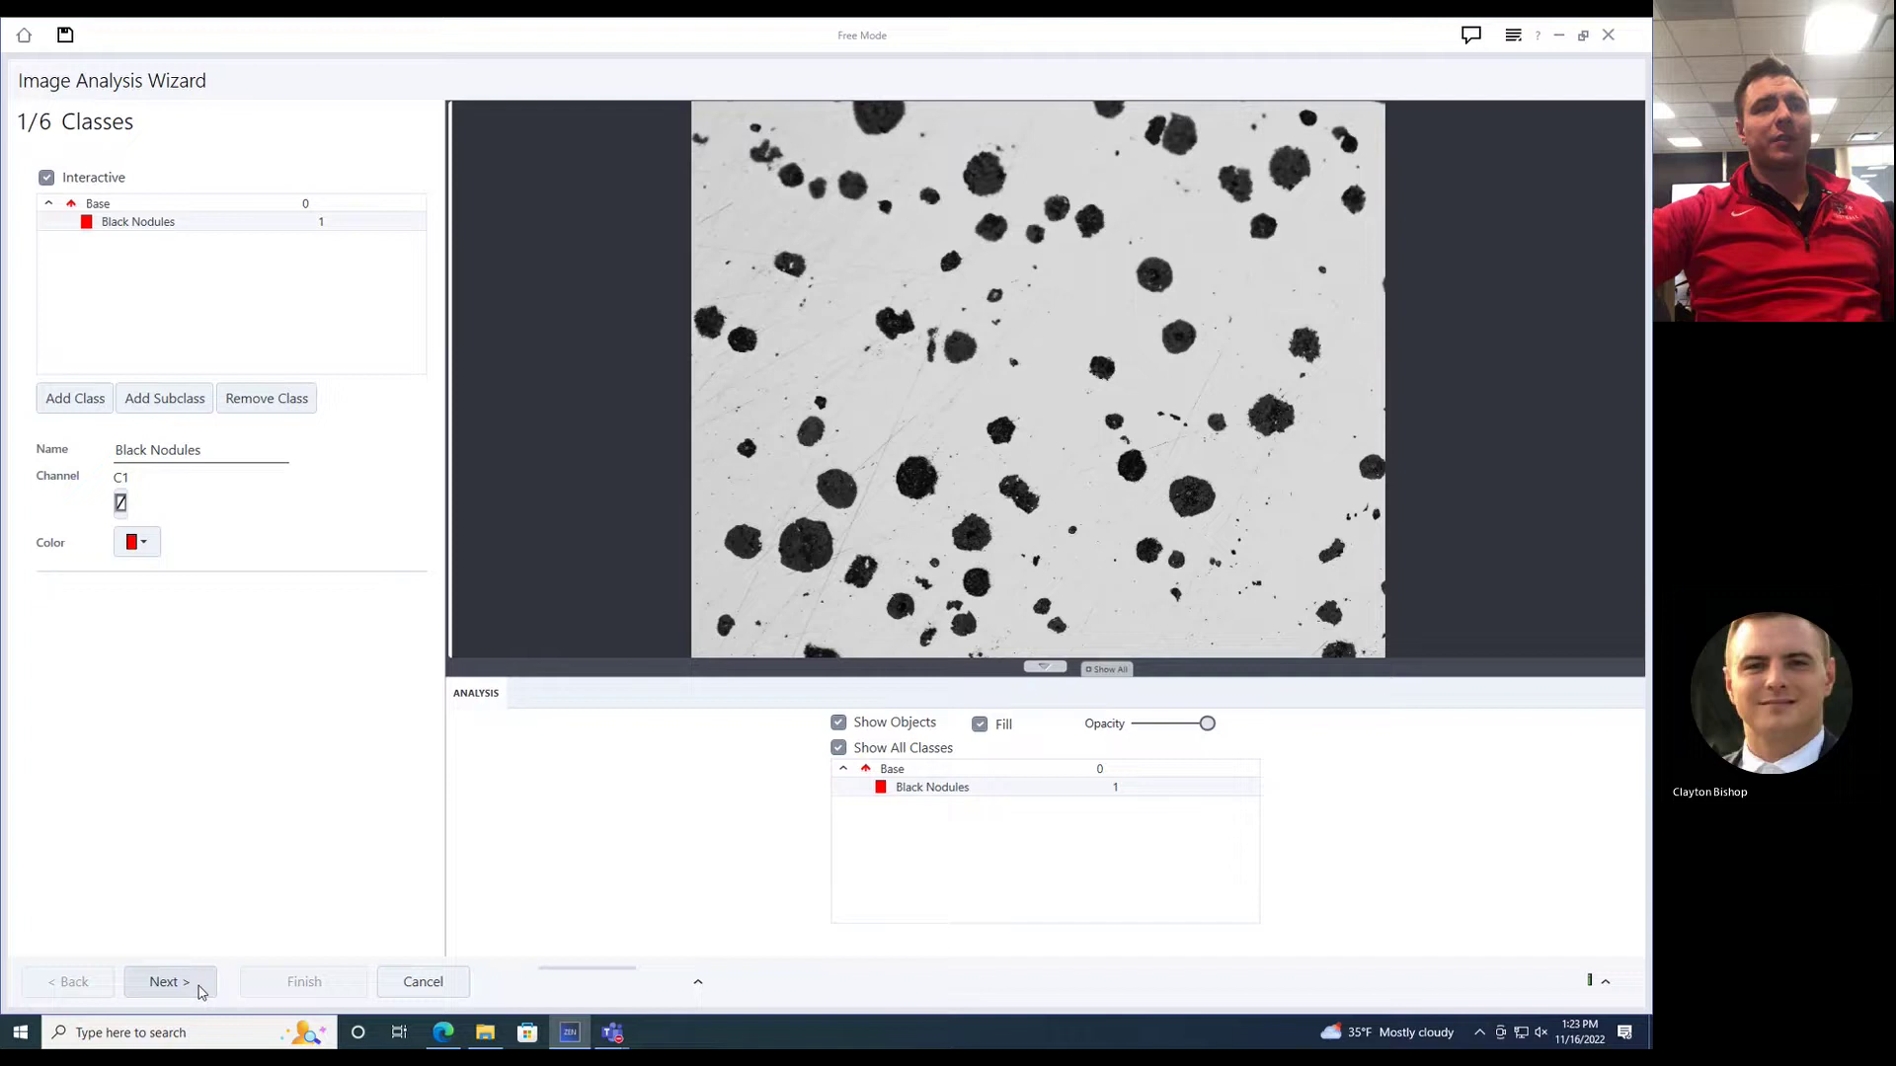
click(196, 982)
click(204, 988)
click(204, 987)
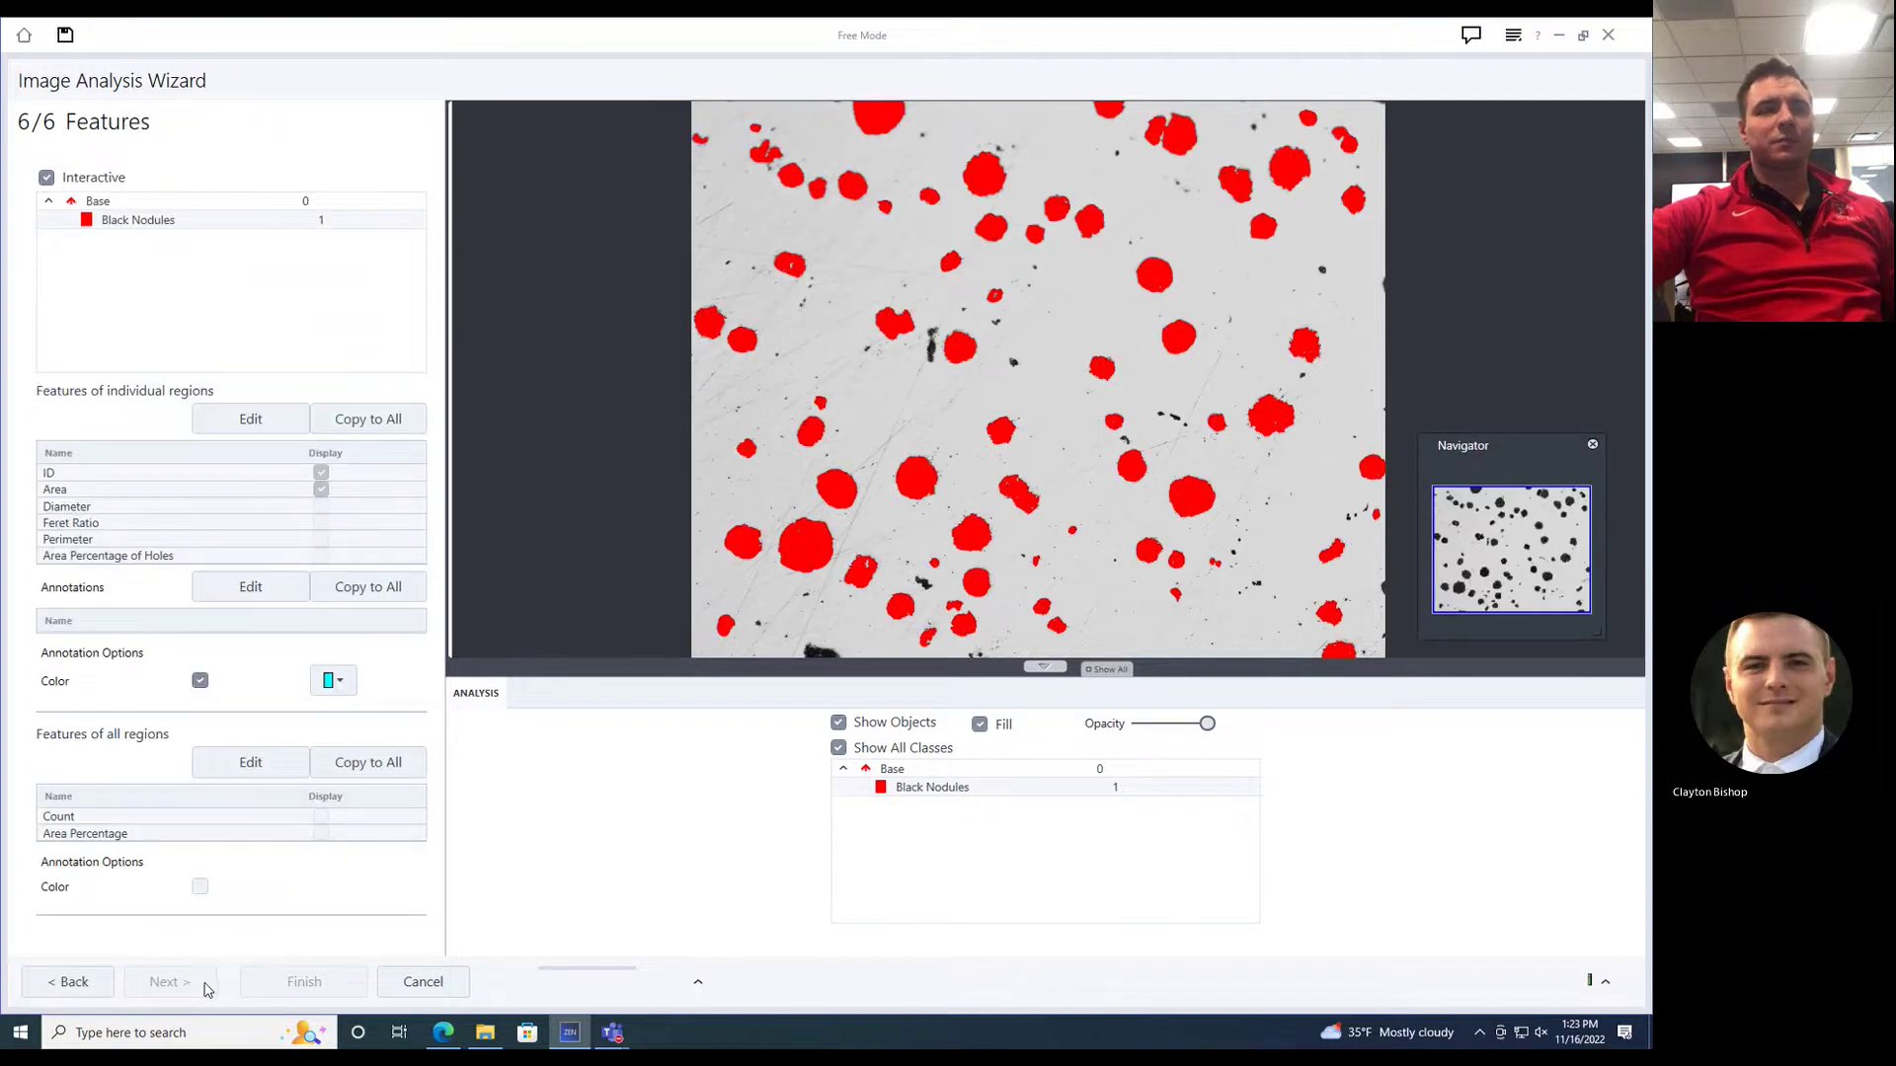
click(91, 996)
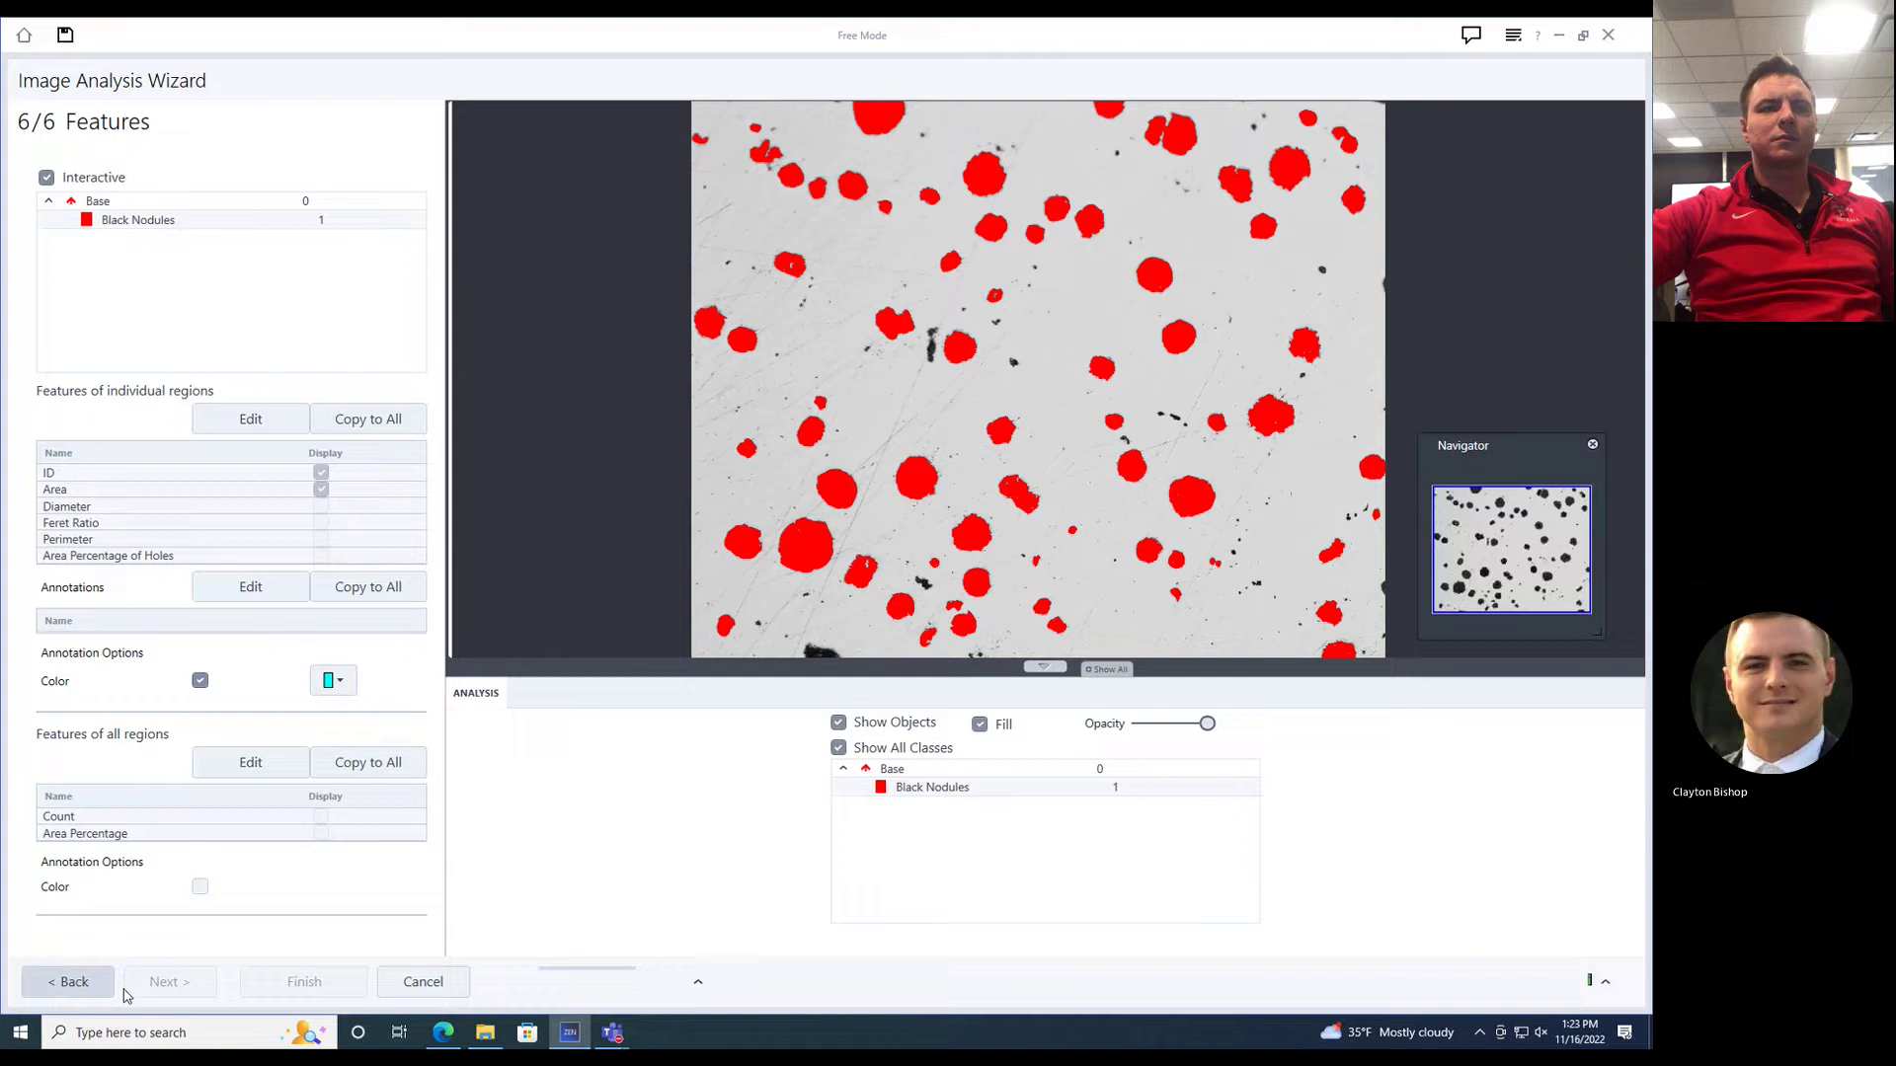
click(158, 984)
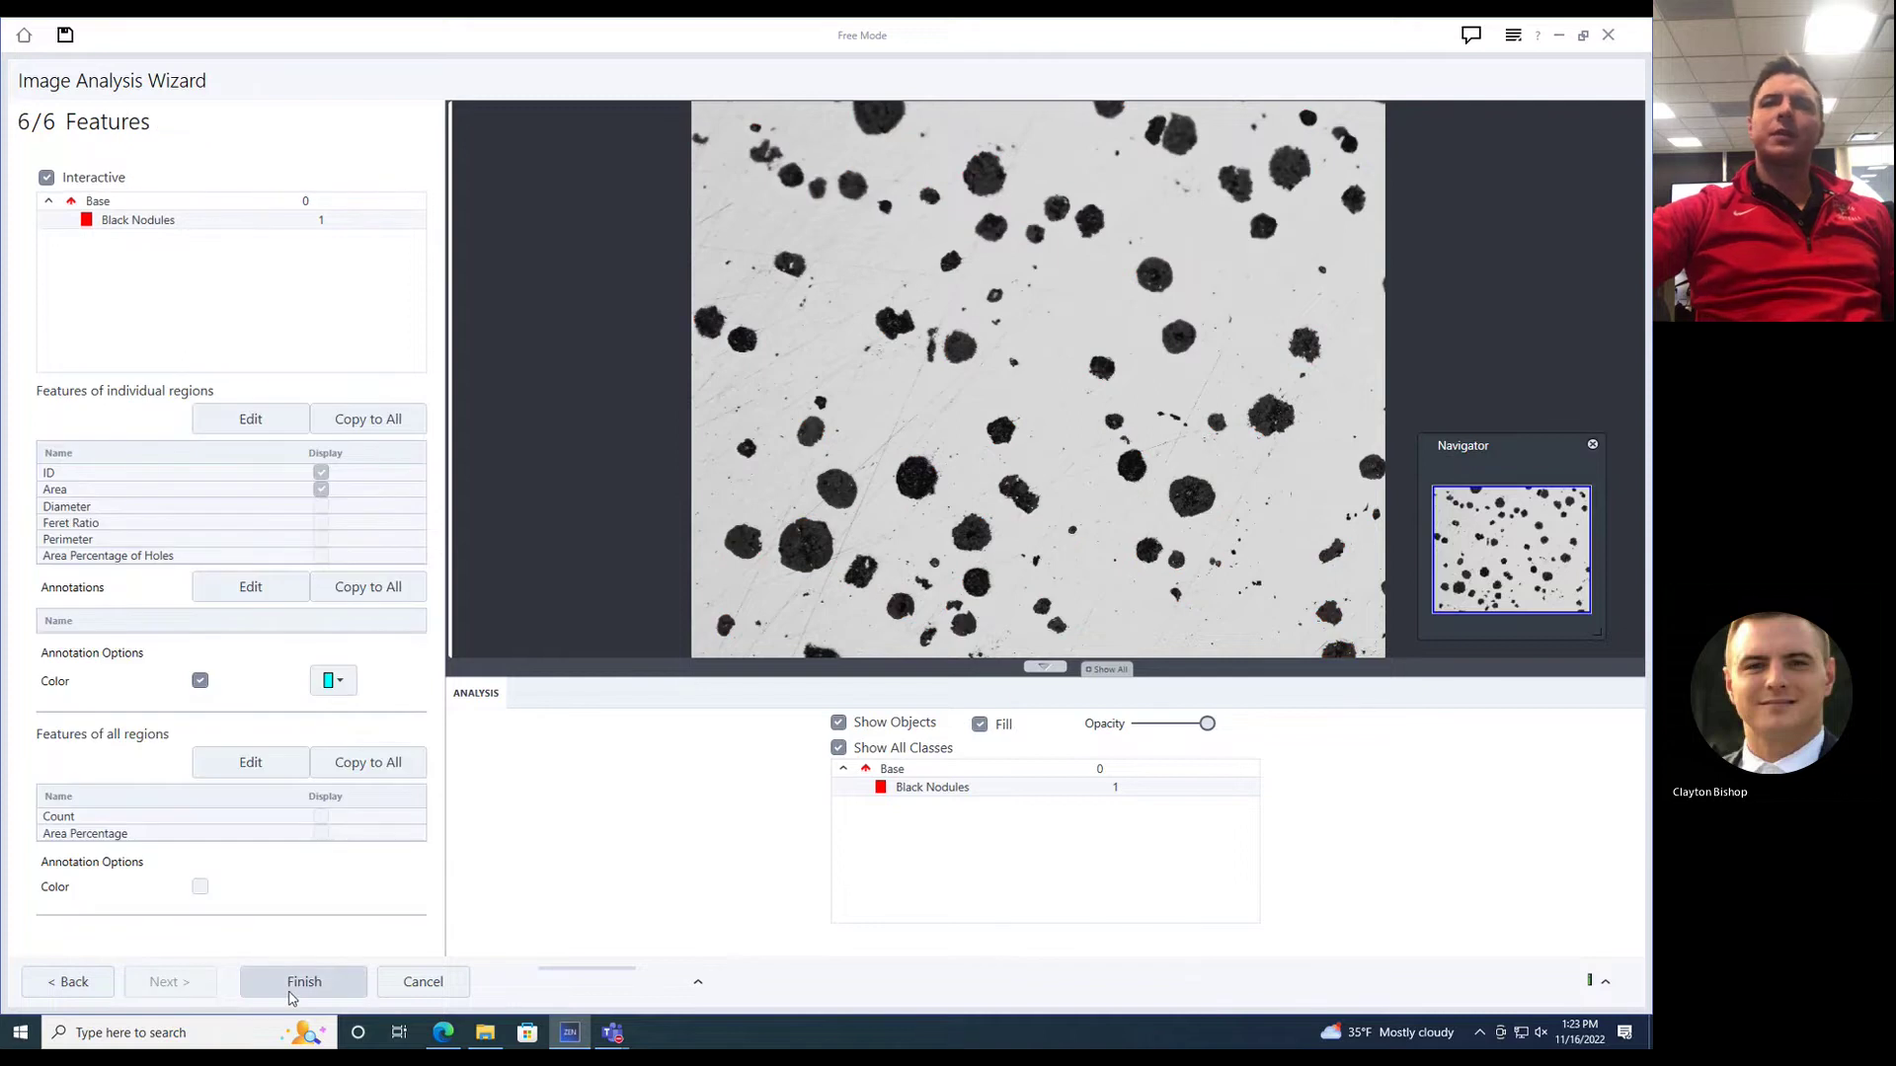
click(292, 987)
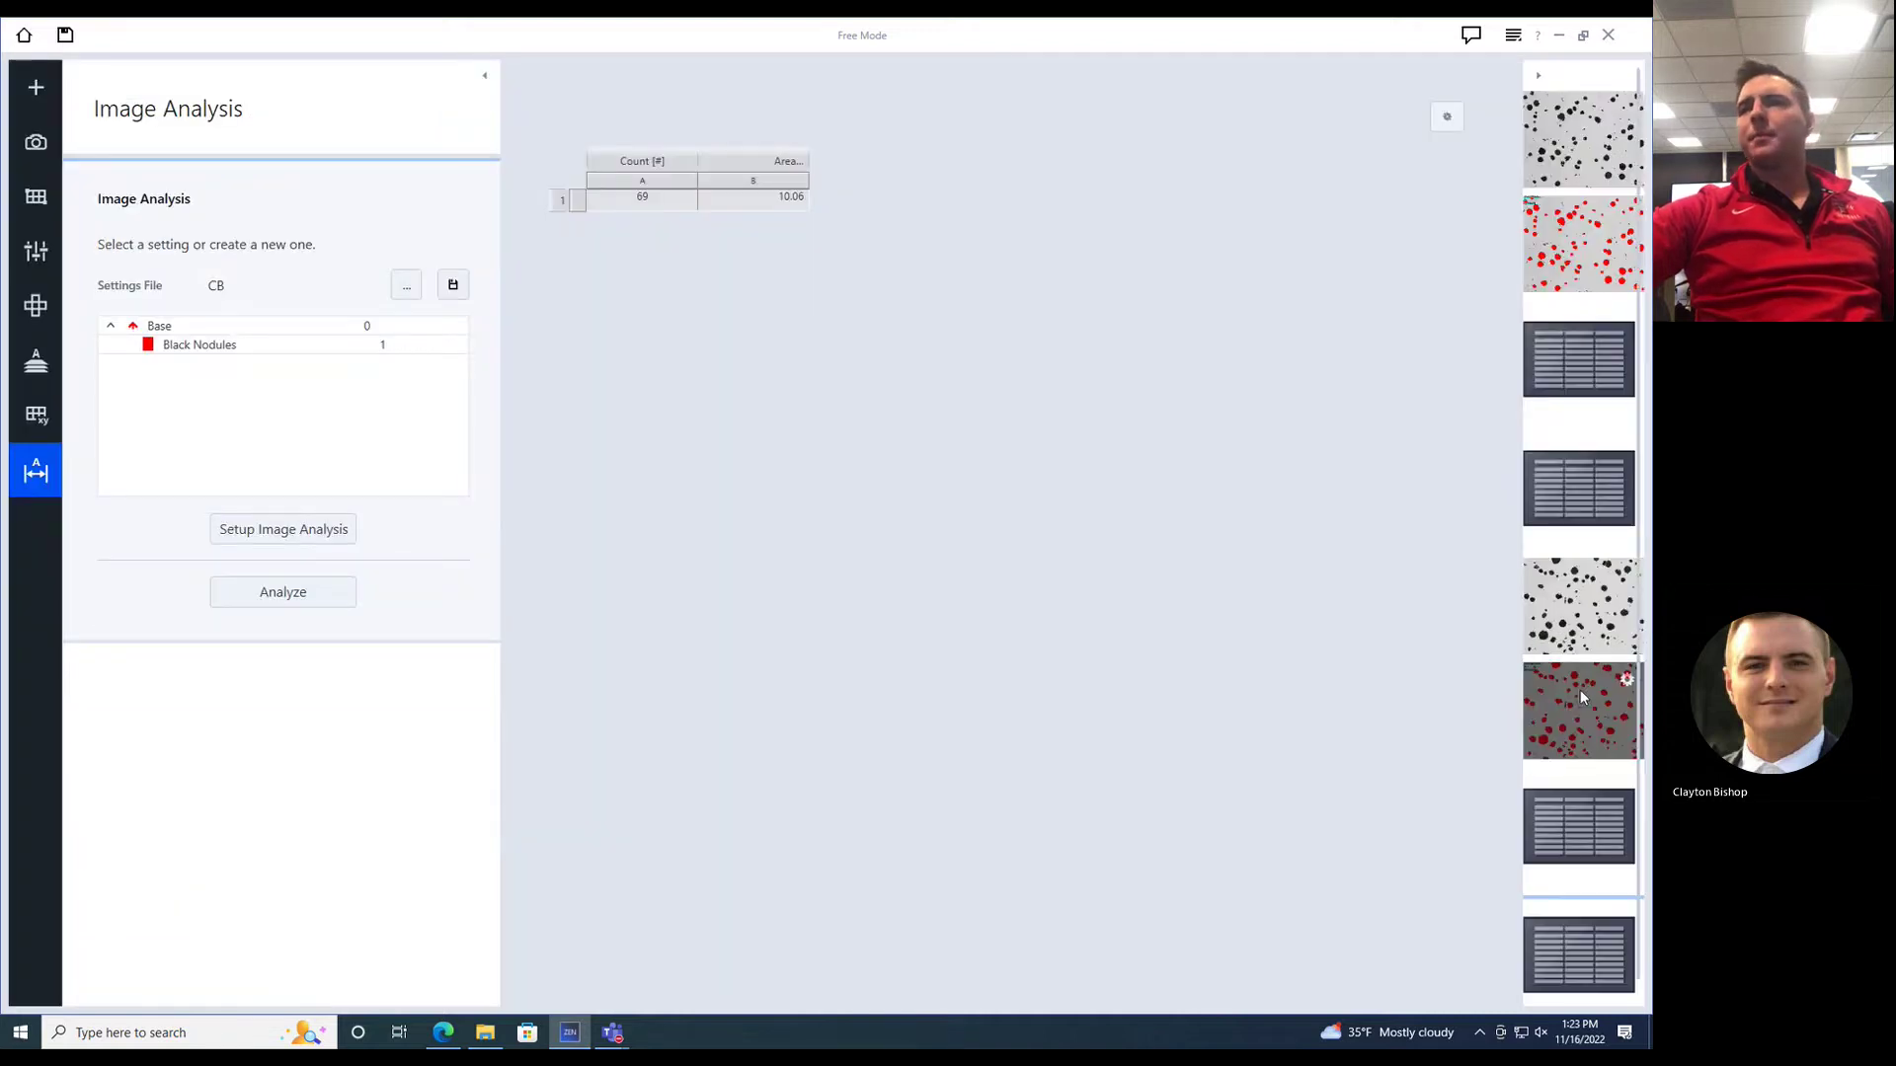
- Open the new segmented image and enlarge the summary to show 69 nodules at 10.056 area
click(1579, 699)
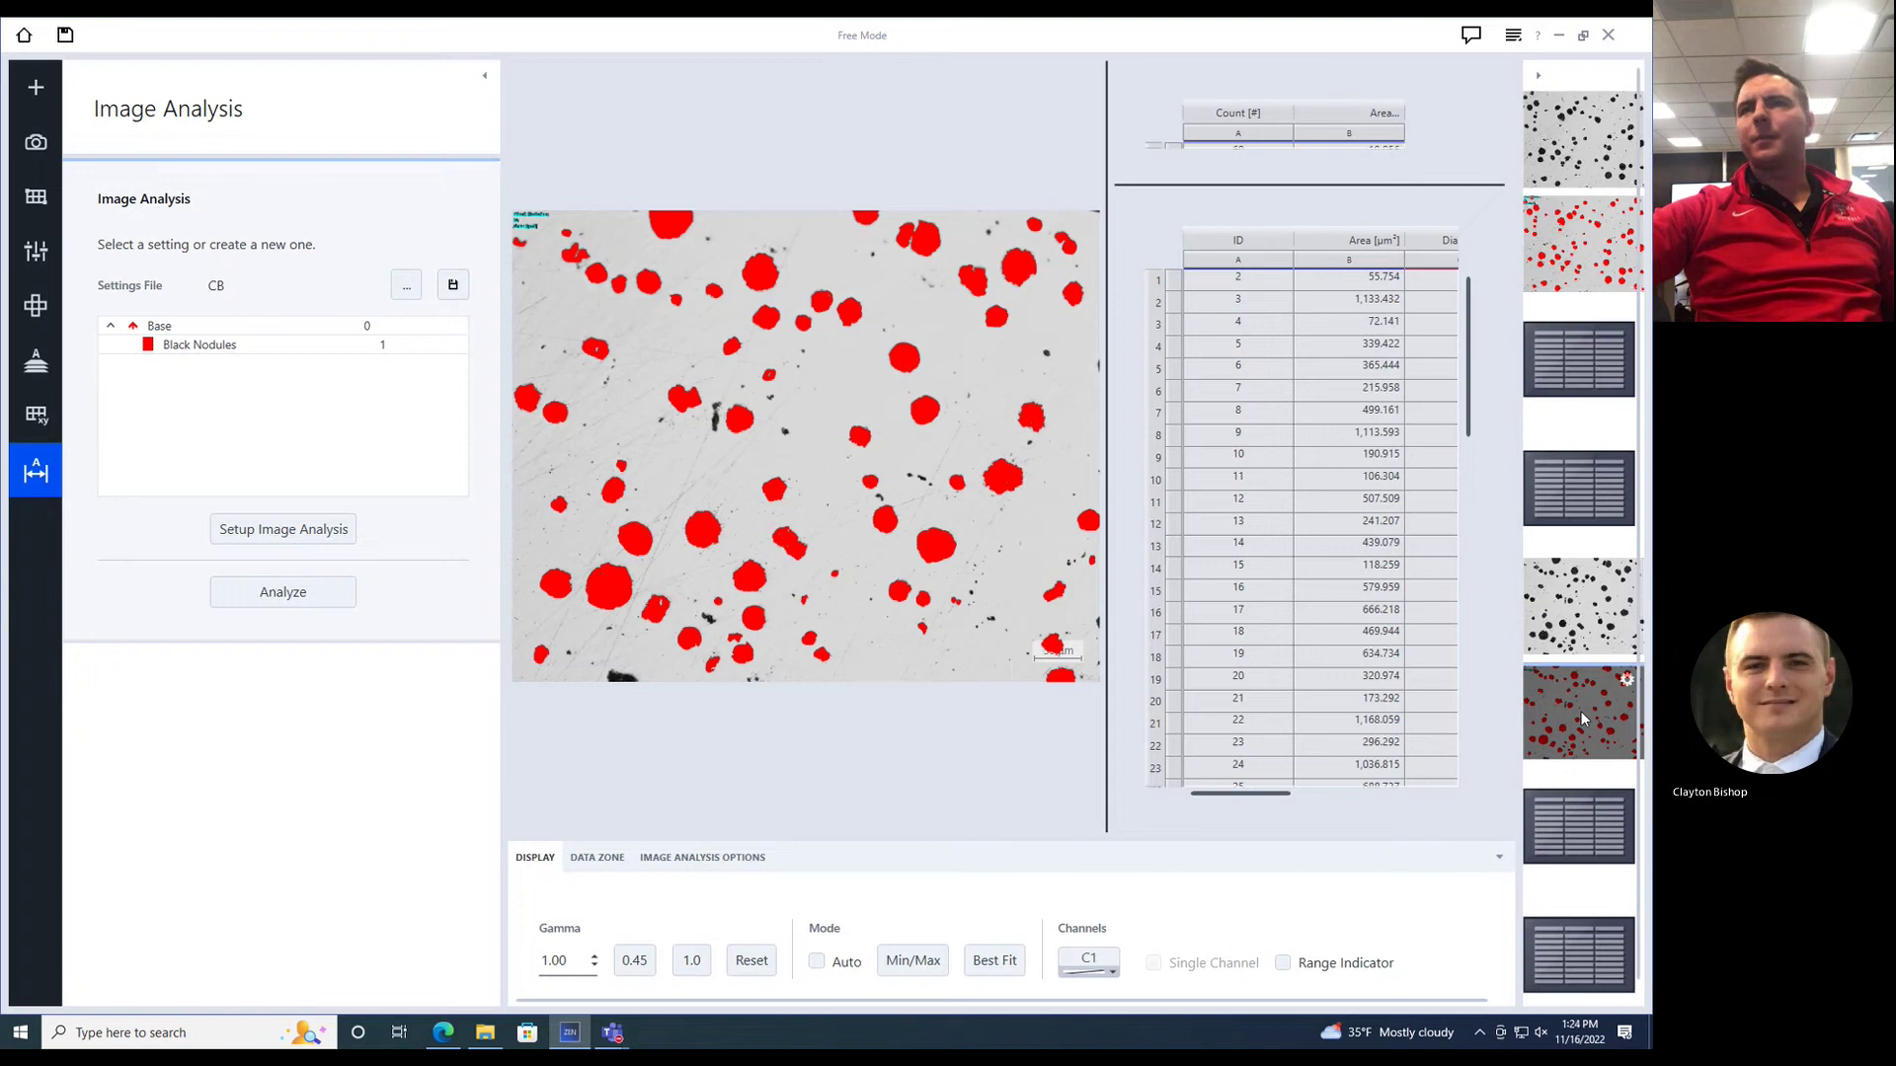
click(1356, 150)
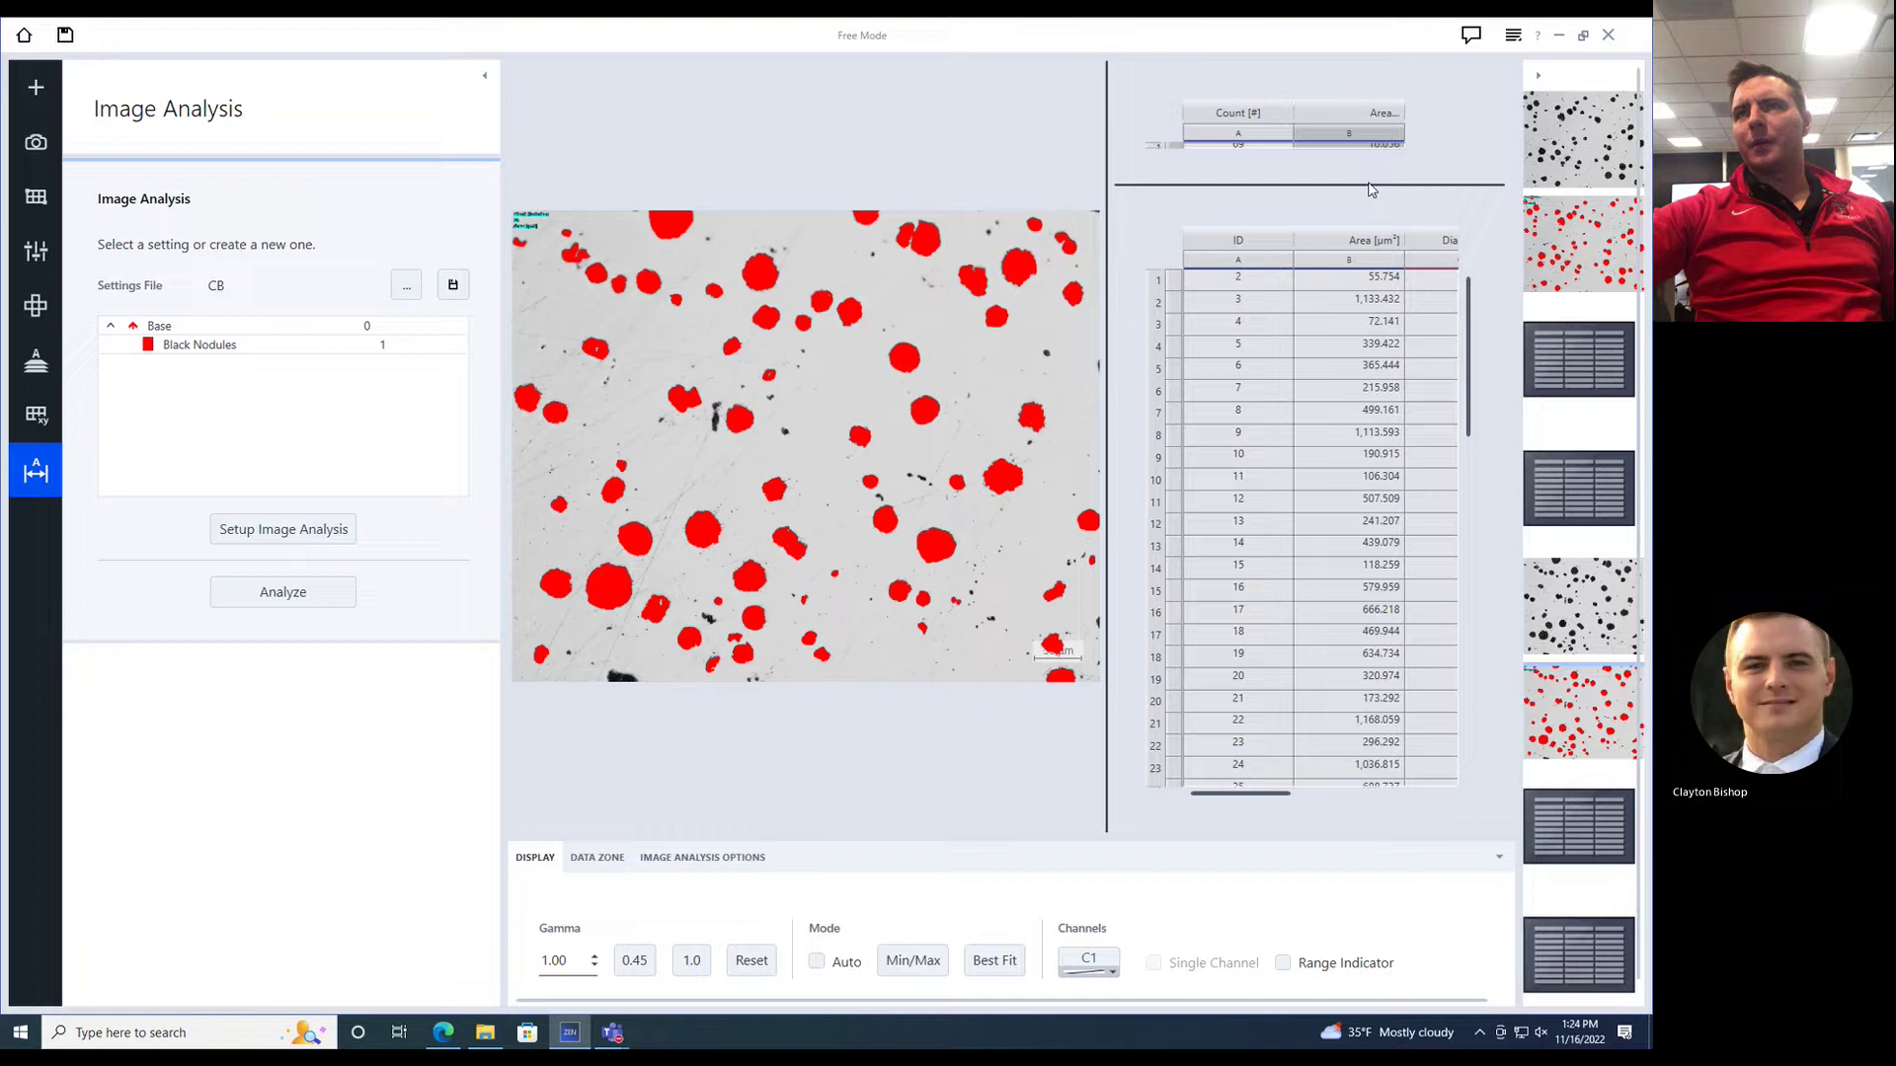
drag(1369, 186, 1370, 216)
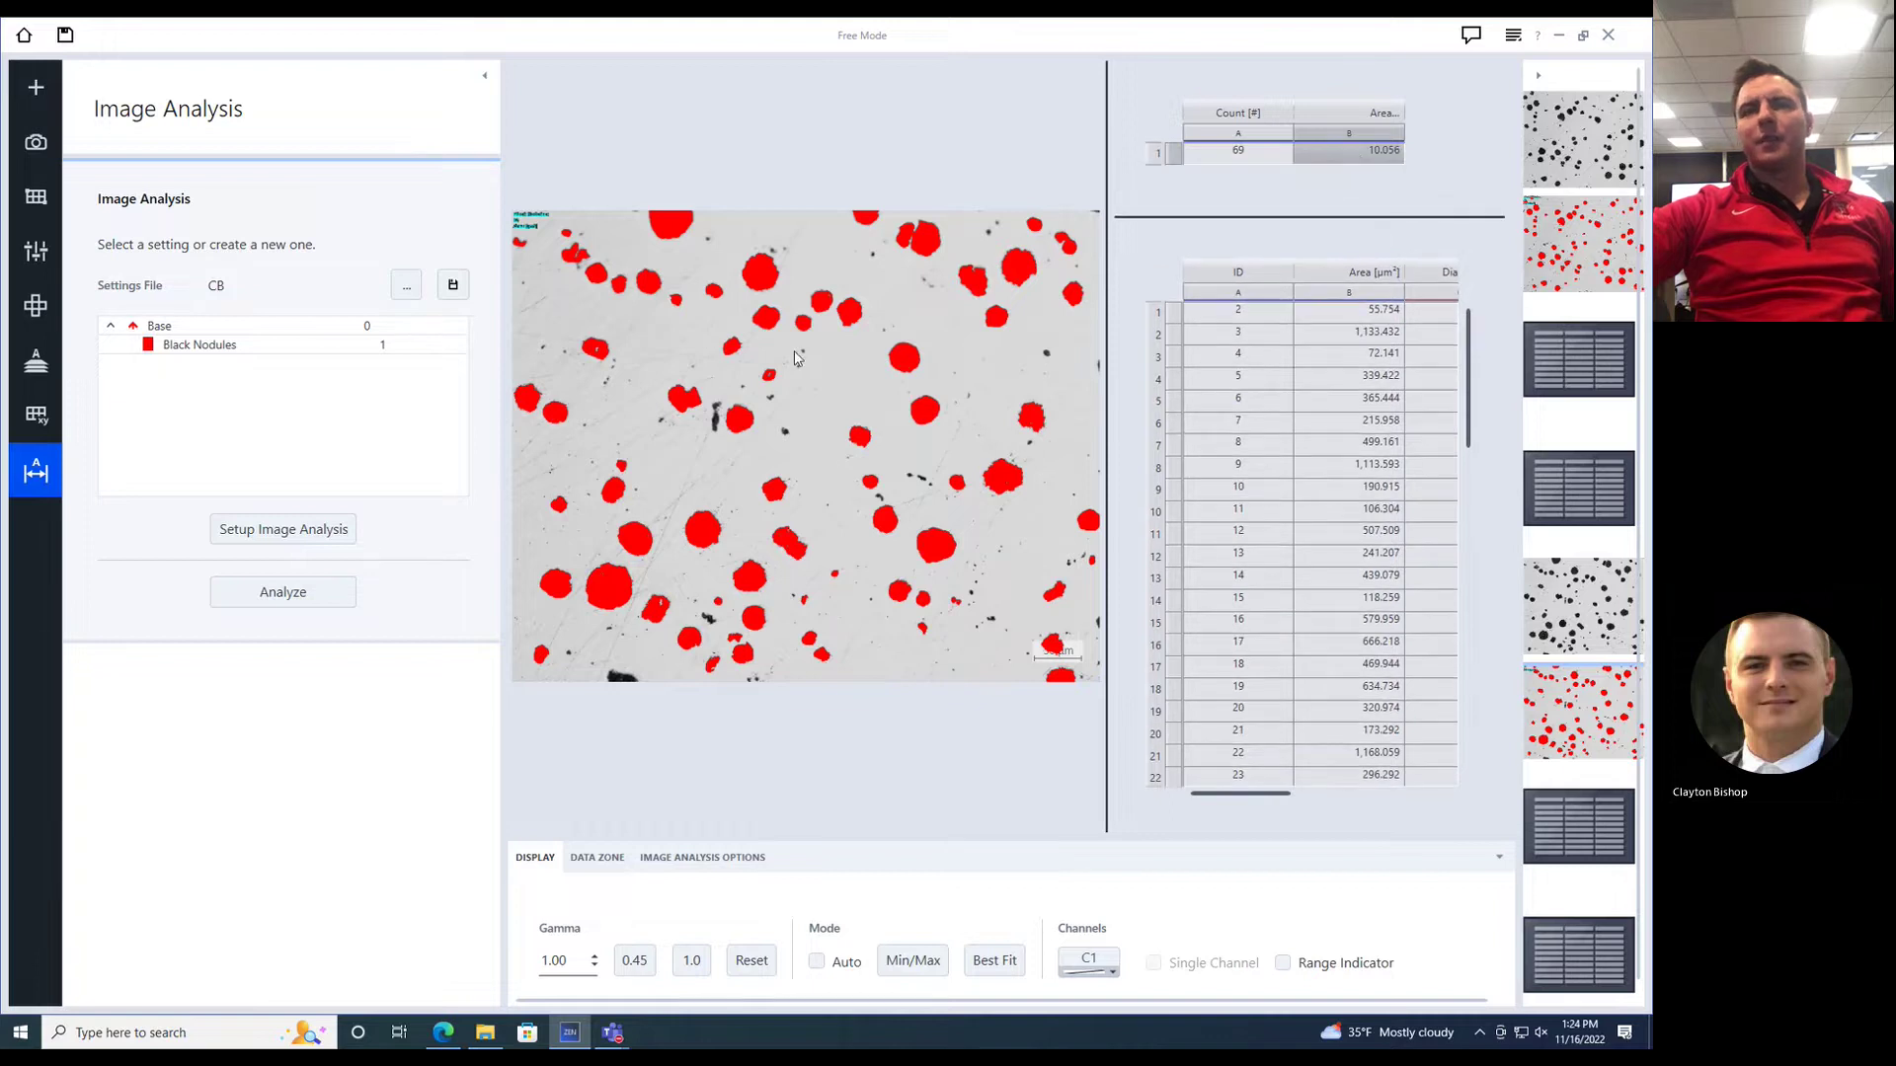